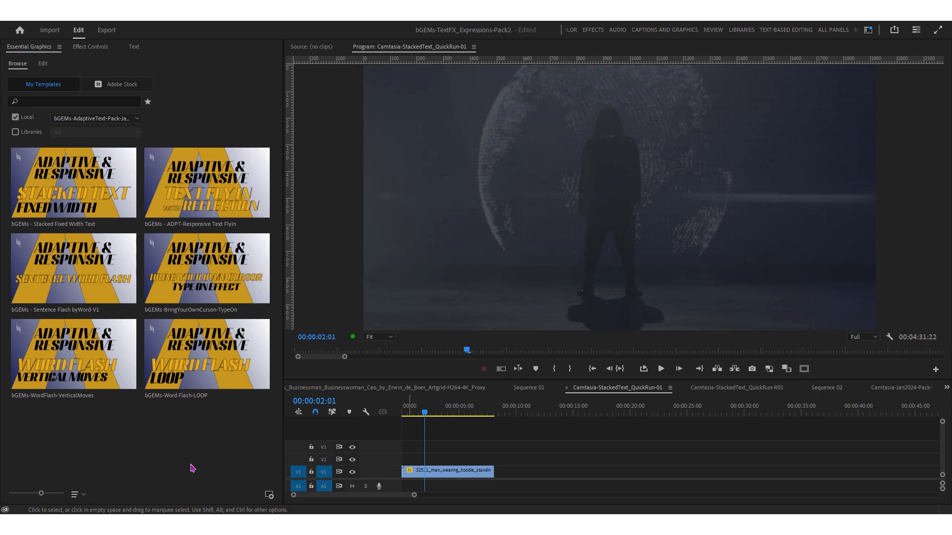
Place the bGEMs - Stacked Fixed Width Text template on track V2 at the sequence start and select it.
{"action": "left_click", "coordinate": [64, 185]}
{"action": "left_click_drag", "start_coordinate": [277, 296], "coordinate": [397, 456]}
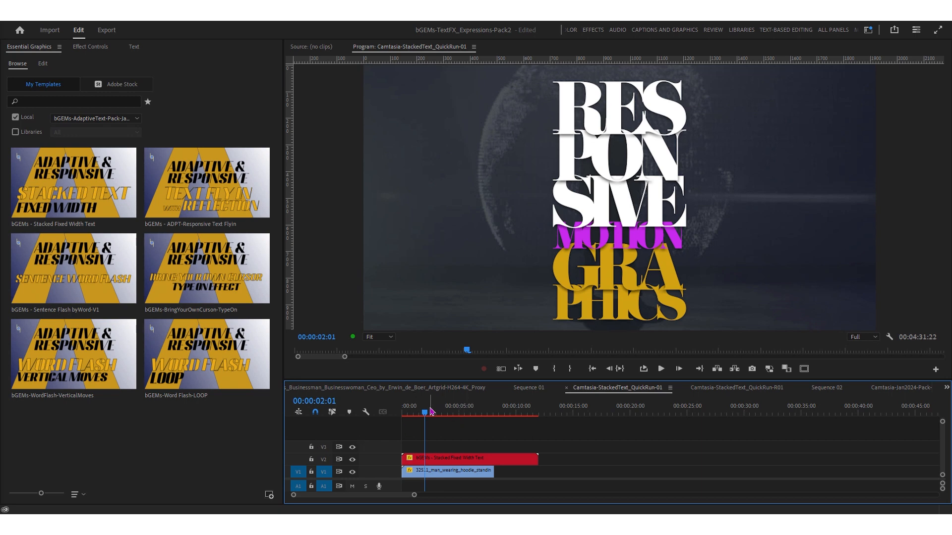
{"action": "left_click", "coordinate": [431, 460]}
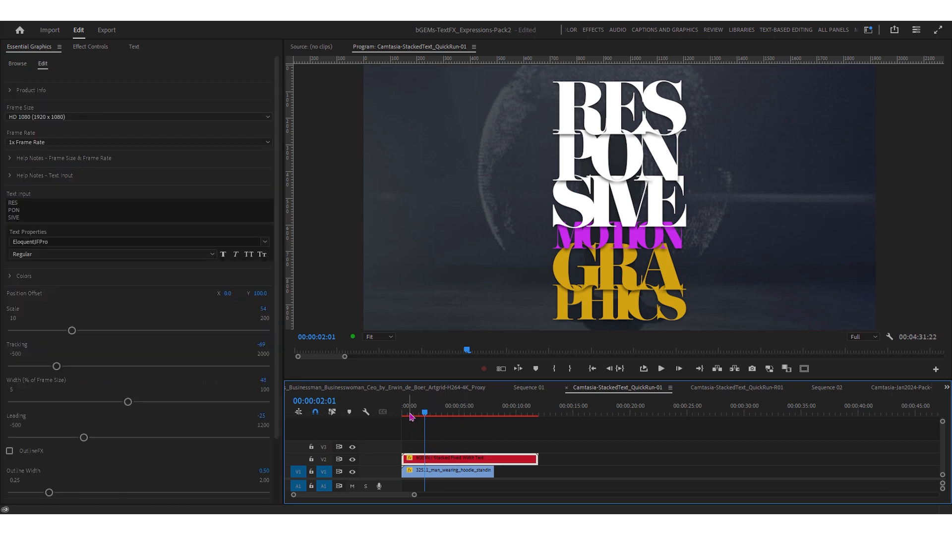
Play the stacked title's animation from the start of the sequence.
{"action": "left_click_drag", "start_coordinate": [416, 411], "coordinate": [399, 415]}
{"action": "key", "text": "space"}
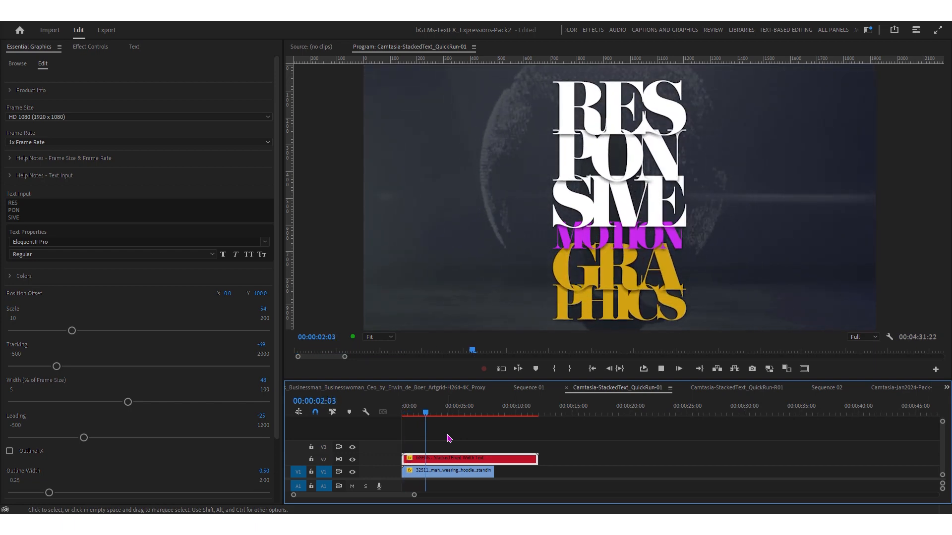
{"action": "key", "text": "space"}
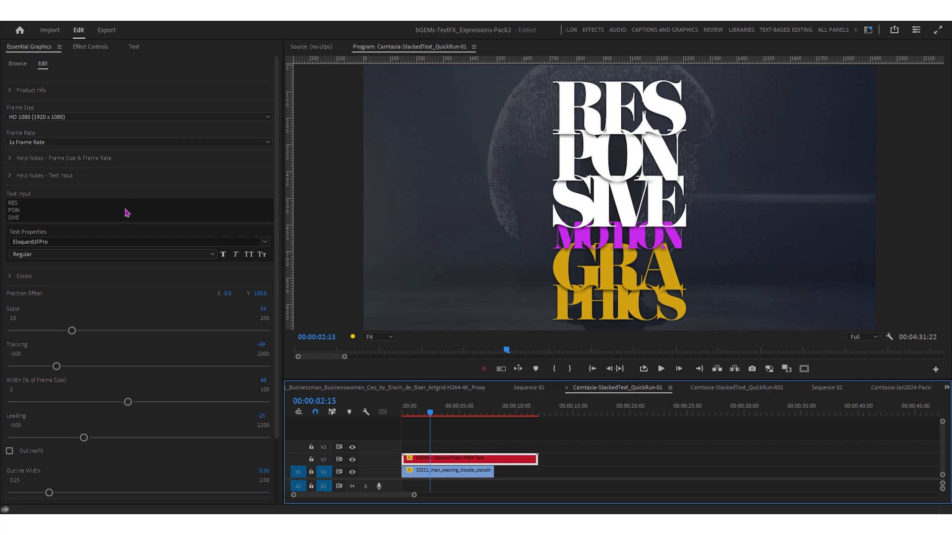
Merge the title's first two text lines into the single line RESPON and refresh the preview.
{"action": "left_click", "coordinate": [105, 209]}
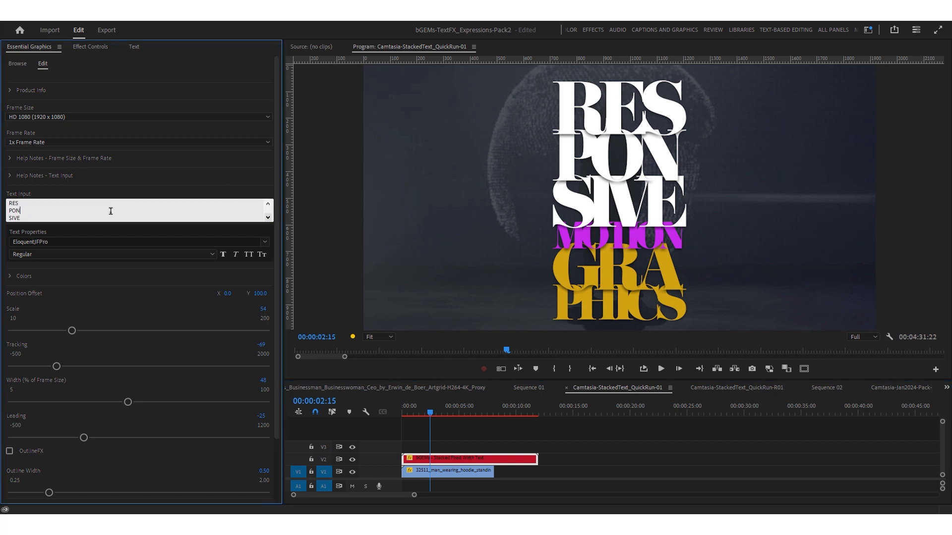
{"action": "key", "text": "BackSpace"}
{"action": "left_click", "coordinate": [429, 414]}
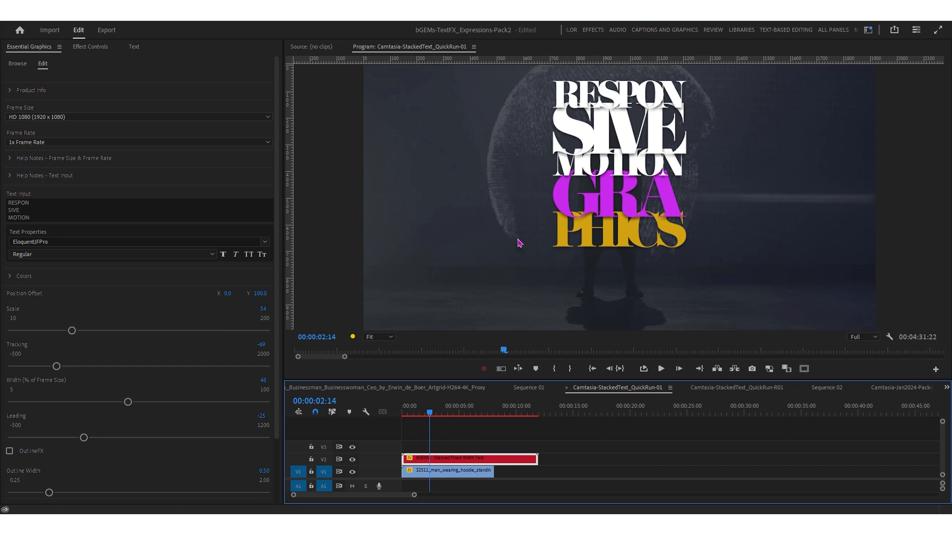
Set the title's width to 100% of the frame size and its scale to 100.
{"action": "left_click", "coordinate": [281, 297]}
{"action": "scroll", "coordinate": [281, 337], "scroll_direction": "down", "scroll_amount": 5}
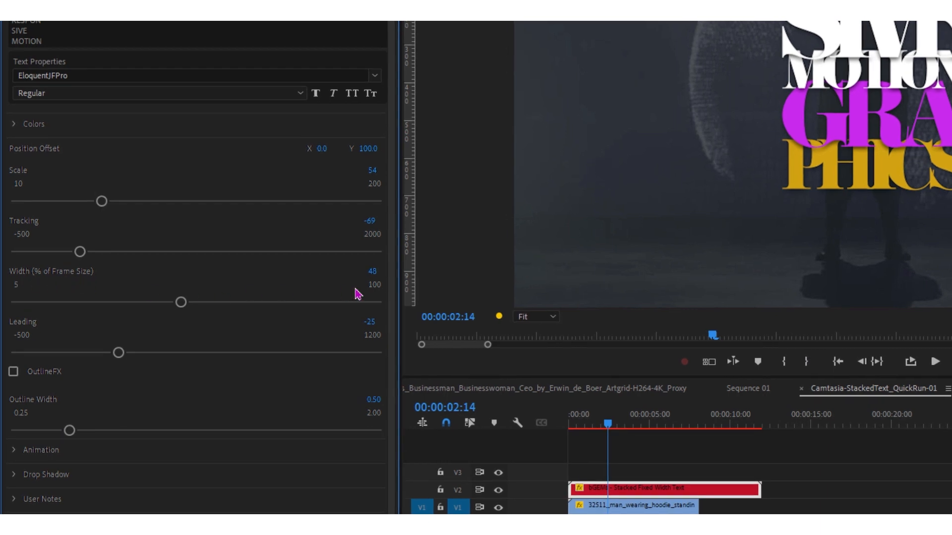
{"action": "left_click", "coordinate": [370, 273]}
{"action": "type", "text": "100"}
{"action": "key", "text": "Return"}
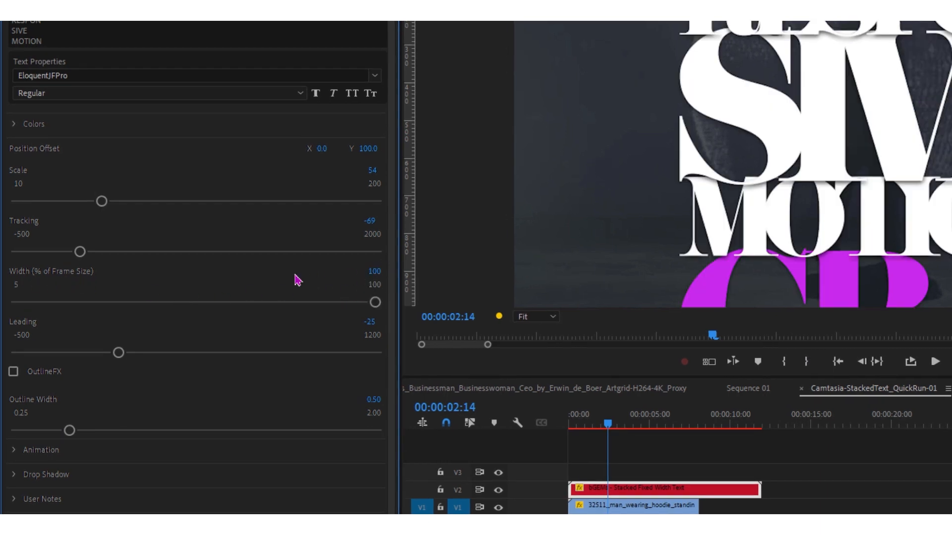
{"action": "left_click", "coordinate": [371, 170]}
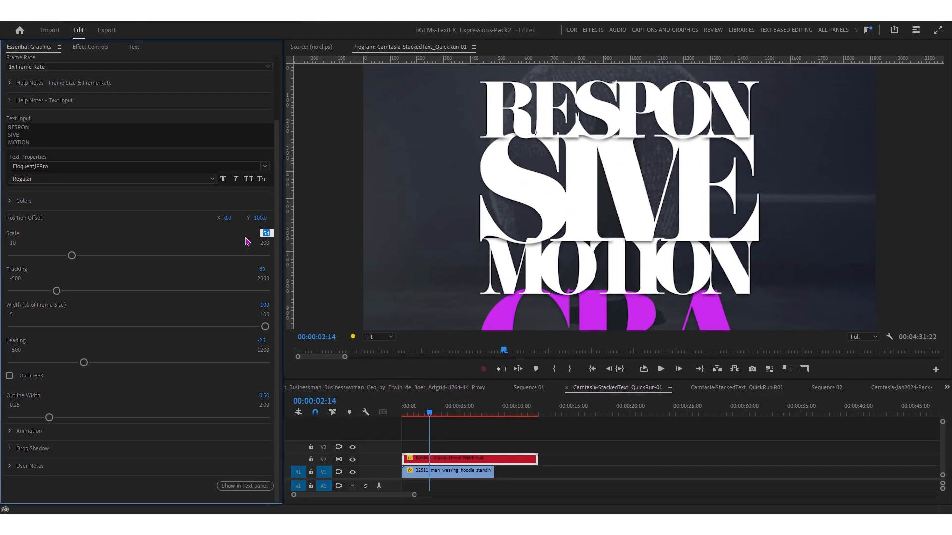
{"action": "type", "text": "100"}
{"action": "key", "text": "Return"}
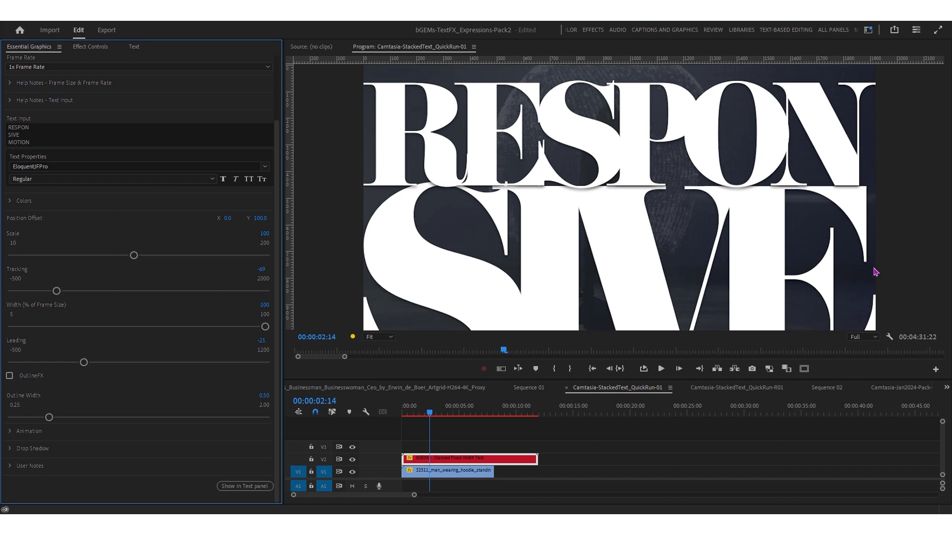
Reduce the title's text to the single line RESPONSIVE and refresh the preview.
{"action": "left_click", "coordinate": [82, 134]}
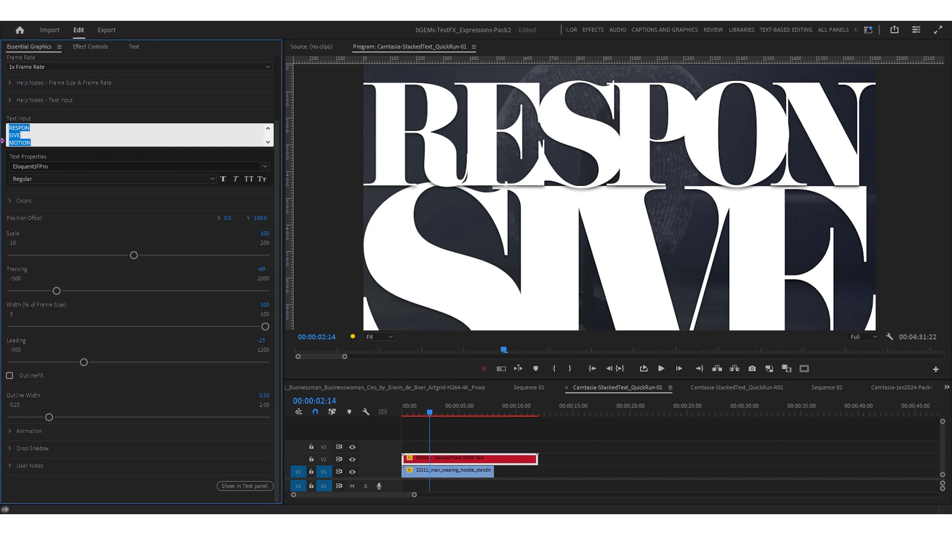
{"action": "scroll", "coordinate": [38, 141], "scroll_direction": "down", "scroll_amount": 1}
{"action": "left_click", "coordinate": [430, 416]}
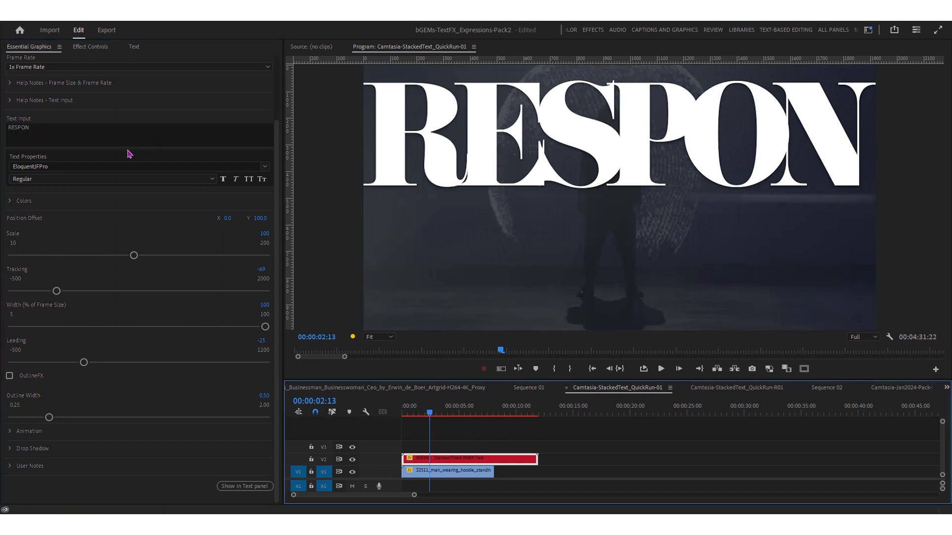
{"action": "left_click", "coordinate": [50, 128]}
{"action": "left_click", "coordinate": [48, 133]}
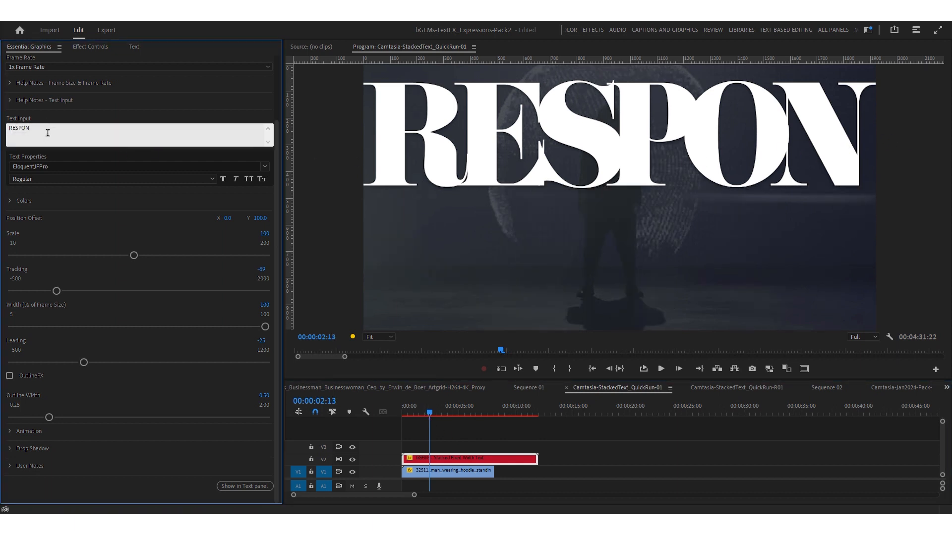
{"action": "left_click", "coordinate": [429, 418]}
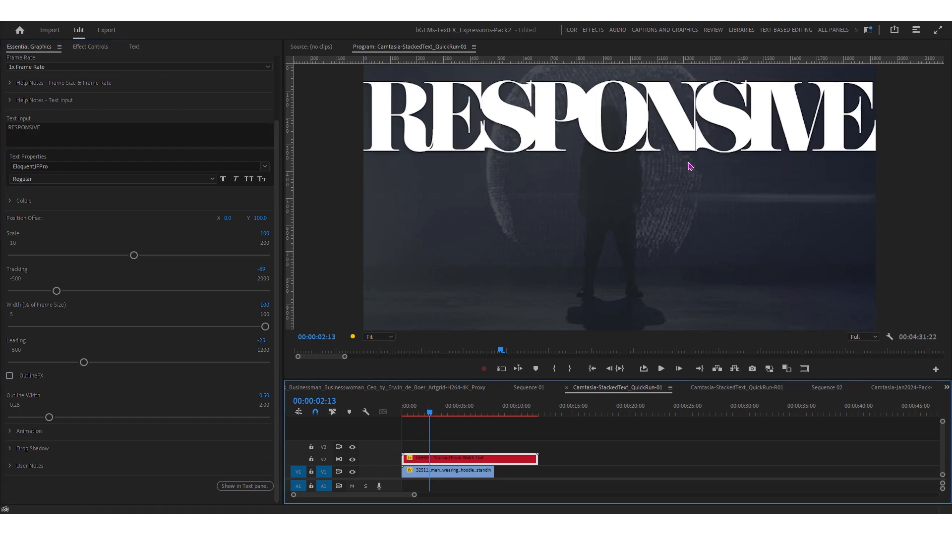
Set the title's vertical position offset to 459 and play its animation from the sequence start.
{"action": "mouse_move", "coordinate": [258, 223]}
{"action": "left_mouse_down"}
{"action": "mouse_move", "coordinate": [402, 224]}
{"action": "mouse_move", "coordinate": [264, 219]}
{"action": "left_mouse_up"}
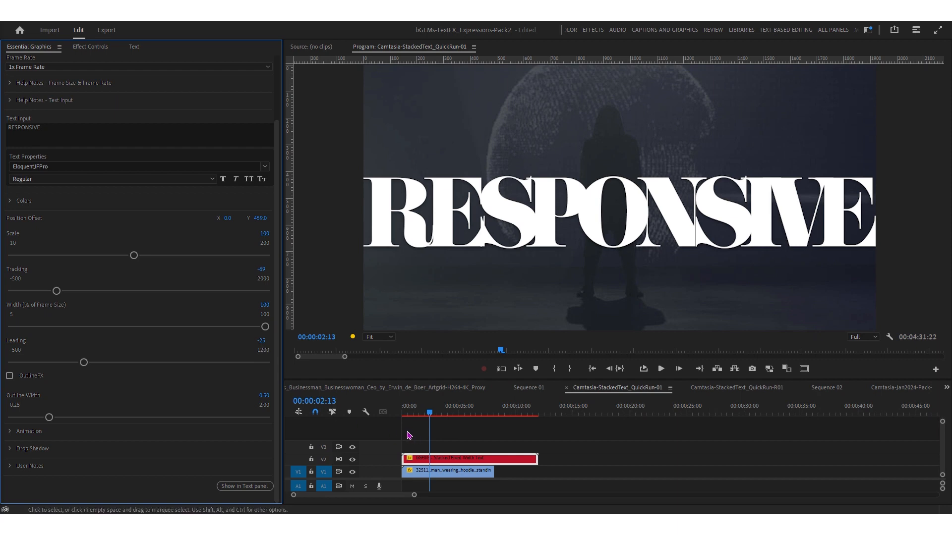
{"action": "left_click_drag", "start_coordinate": [430, 413], "coordinate": [395, 422]}
{"action": "key", "text": "space"}
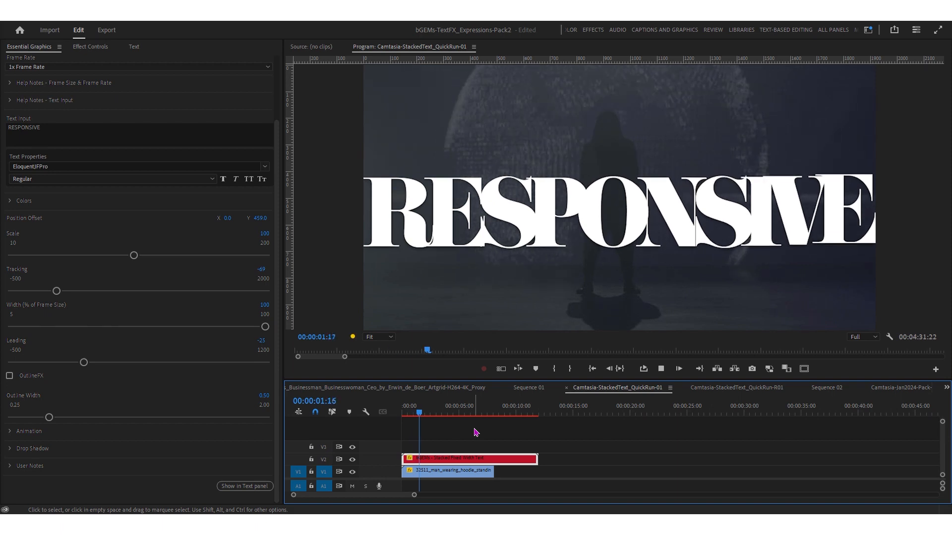
{"action": "key", "text": "space"}
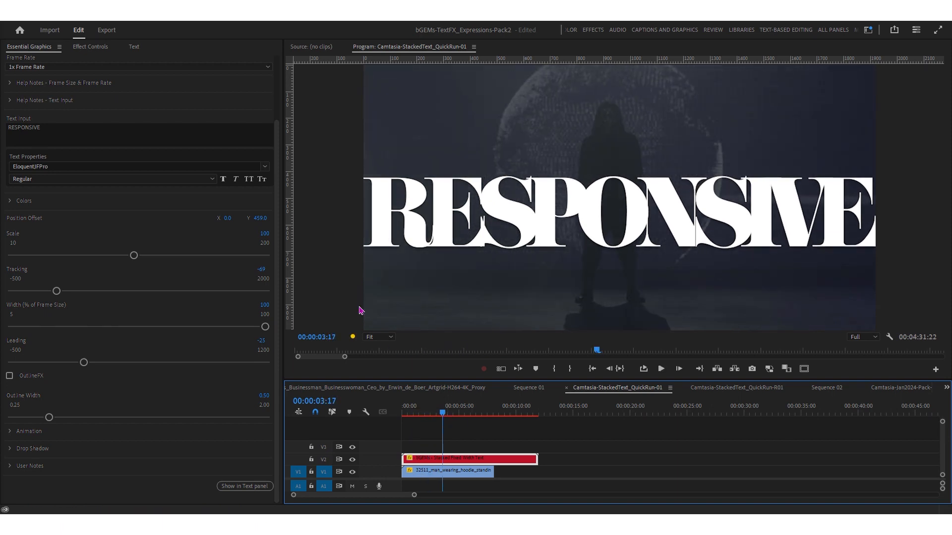
Change the title's text to six stacked lines: RES, PON, SIVE, MOTION, GRA and PHICS.
{"action": "left_click", "coordinate": [51, 128]}
{"action": "type", "text": "MOTION GRA PHICS"}
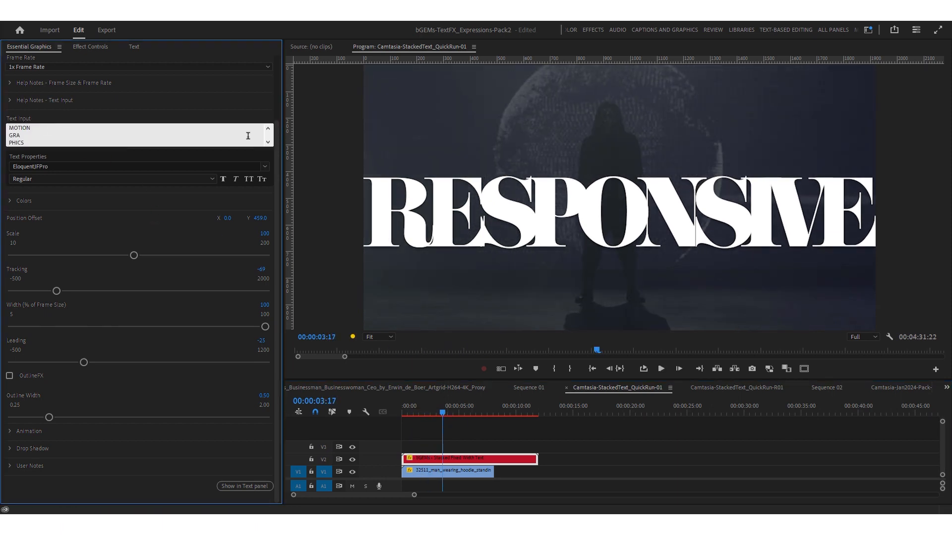
{"action": "left_click", "coordinate": [268, 128]}
{"action": "key", "text": "Return"}
{"action": "key", "text": "Return"}
{"action": "left_click", "coordinate": [439, 410]}
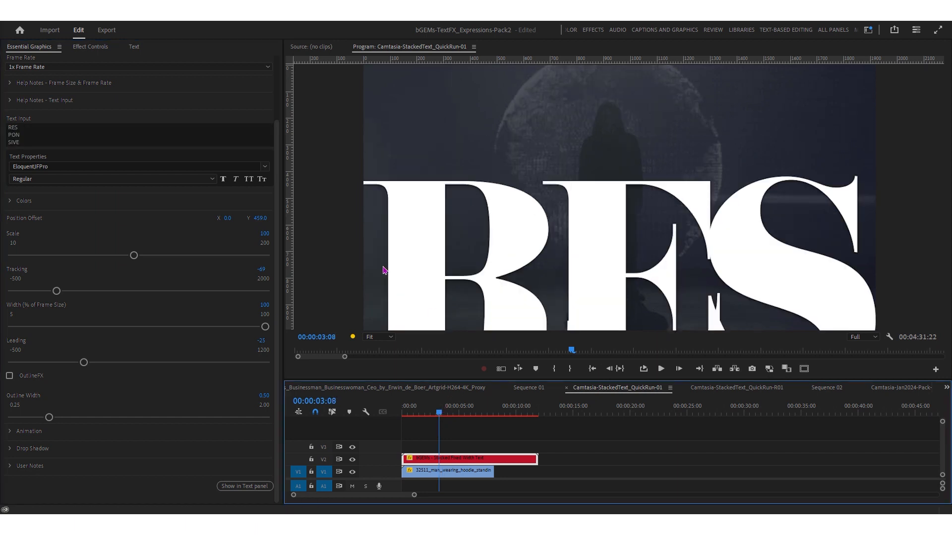
Set the title's scale to 50 and its vertical position offset to 0.
{"action": "left_click", "coordinate": [265, 234]}
{"action": "key", "text": "Return"}
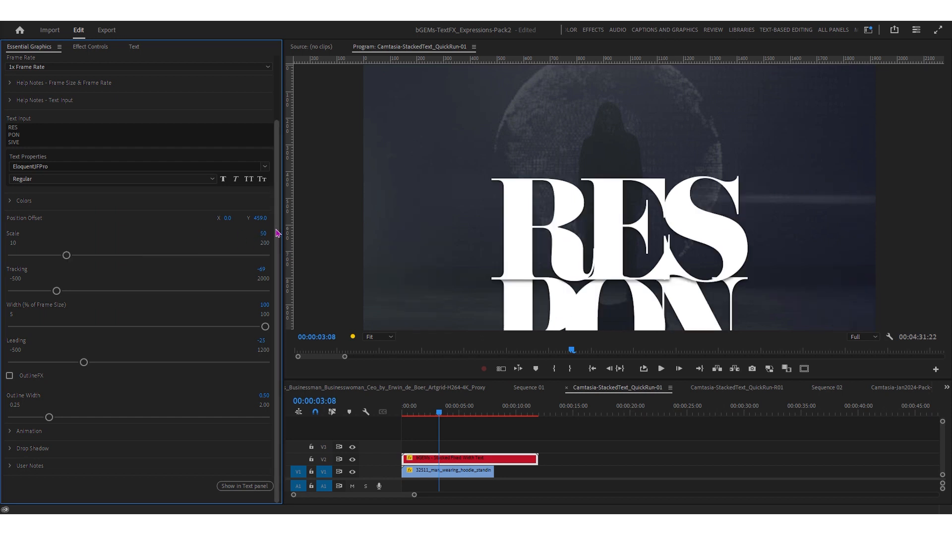
{"action": "left_click", "coordinate": [263, 218]}
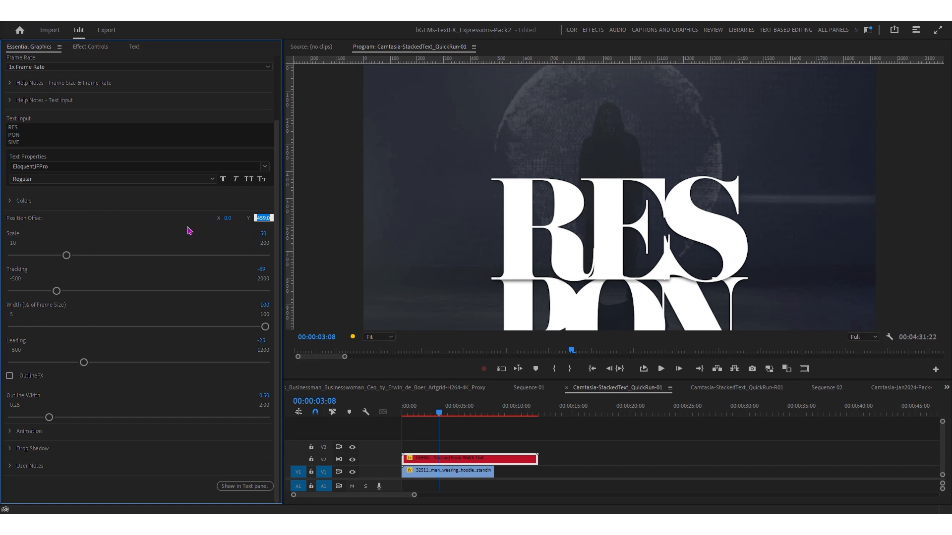
{"action": "type", "text": "0"}
{"action": "key", "text": "Return"}
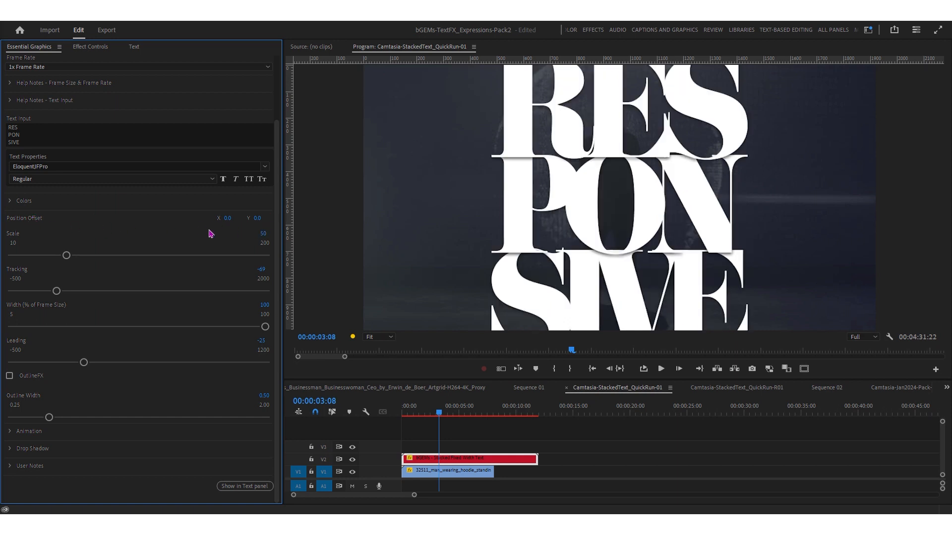
Set the title's width to 50% of the frame size so all stacked lines fit the frame.
{"action": "left_click", "coordinate": [494, 234]}
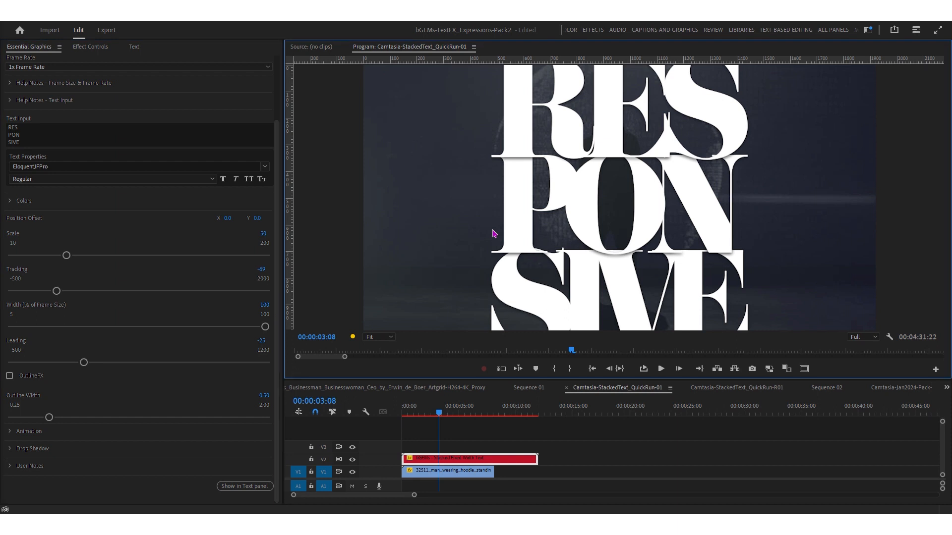
{"action": "key", "text": "ctrl+minus"}
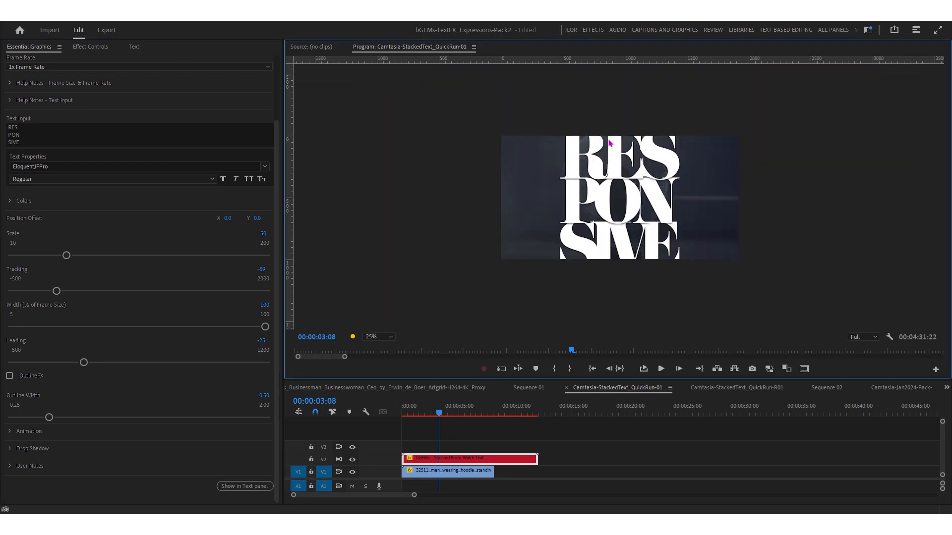
{"action": "left_click", "coordinate": [277, 278]}
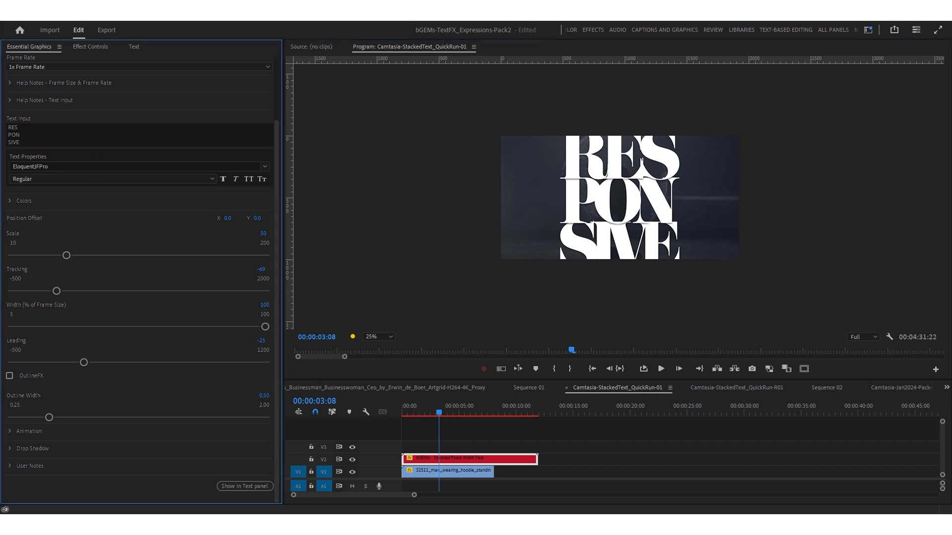
{"action": "left_click", "coordinate": [264, 304]}
{"action": "type", "text": "50"}
{"action": "key", "text": "Return"}
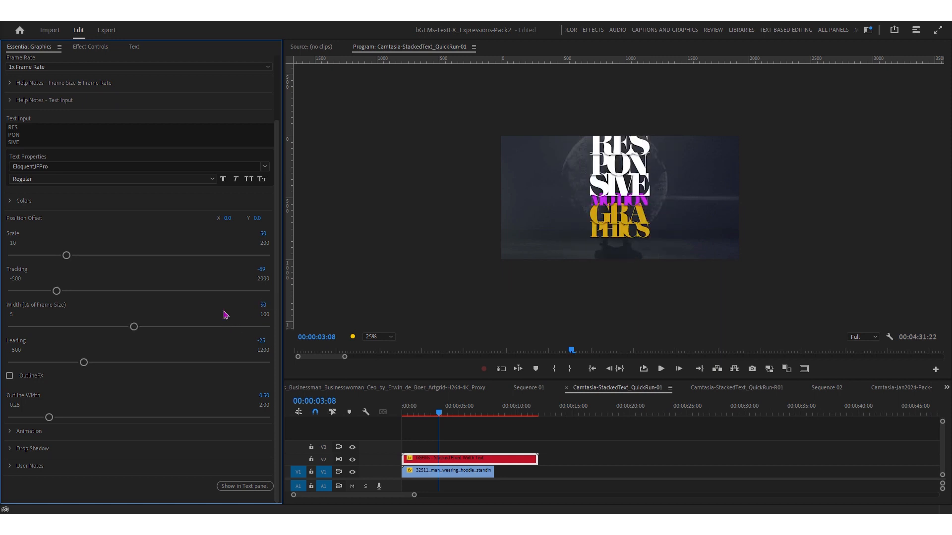
Lower the stacked title to a vertical position offset of 122.
{"action": "left_click_drag", "start_coordinate": [259, 219], "coordinate": [293, 219]}
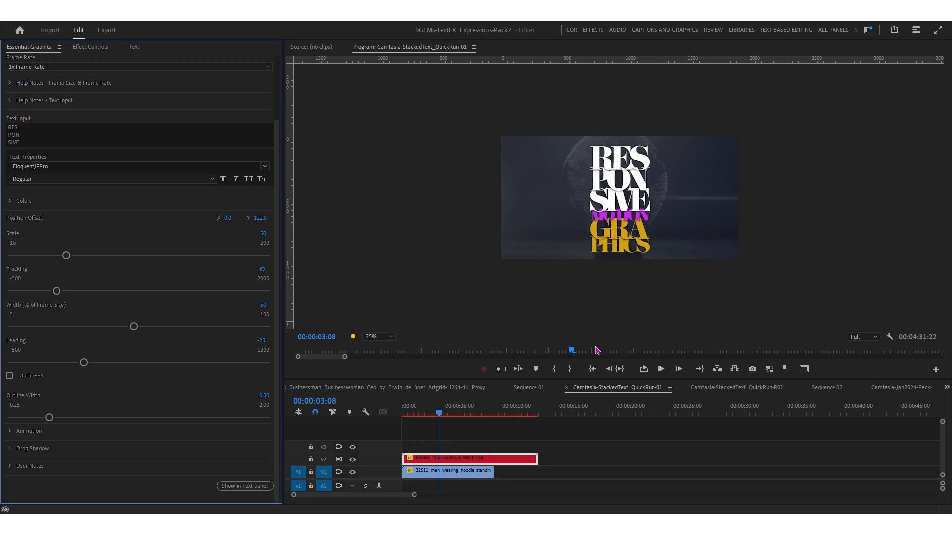
{"action": "left_click", "coordinate": [605, 330]}
{"action": "key", "text": "alt+f"}
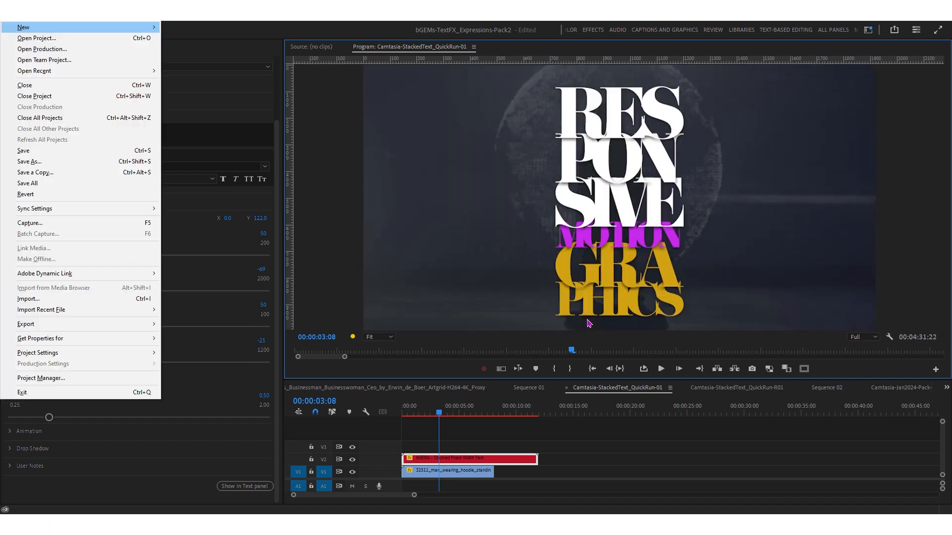
Play the sequence from the start to review the repositioned six-line title.
{"action": "left_click_drag", "start_coordinate": [417, 413], "coordinate": [402, 415]}
{"action": "key", "text": "space"}
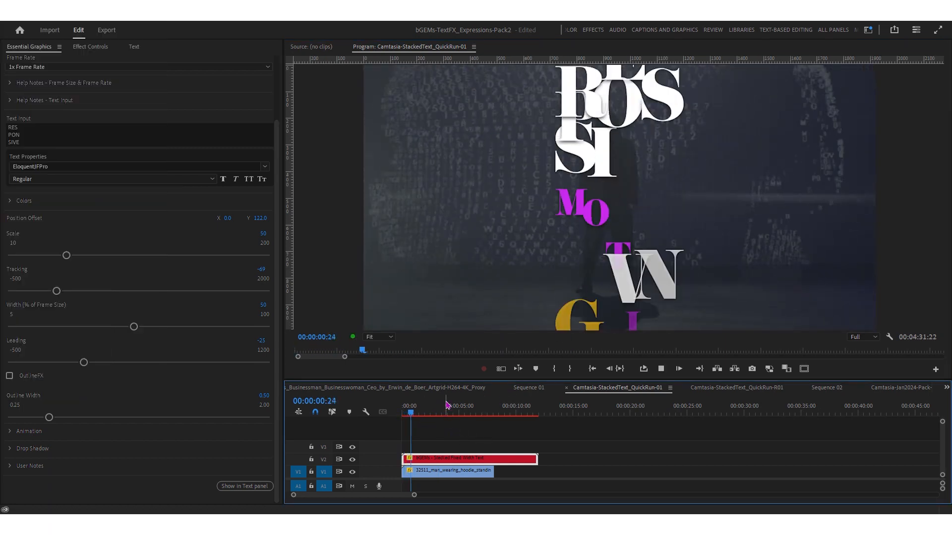
{"action": "key", "text": "space"}
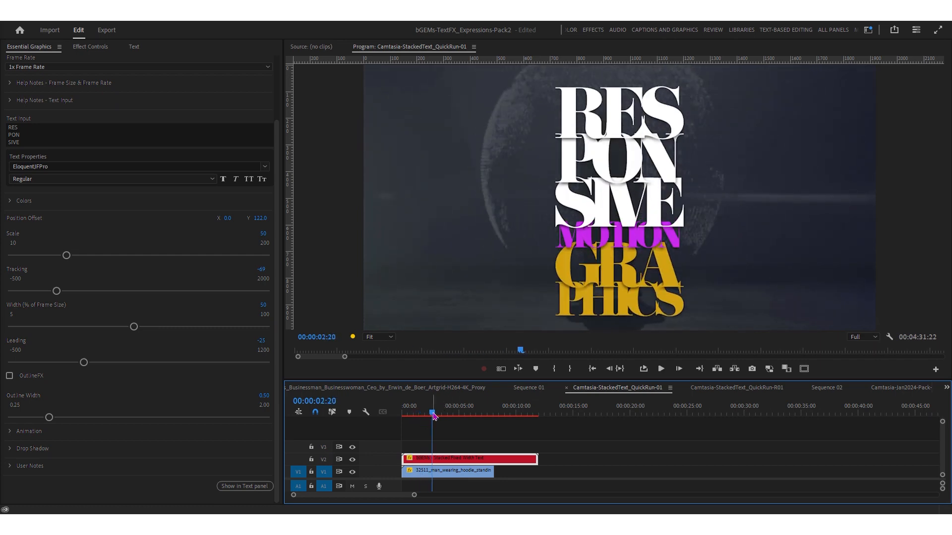
Try much wider letter tracking on the title, reducing it to 54.
{"action": "left_click", "coordinate": [277, 252]}
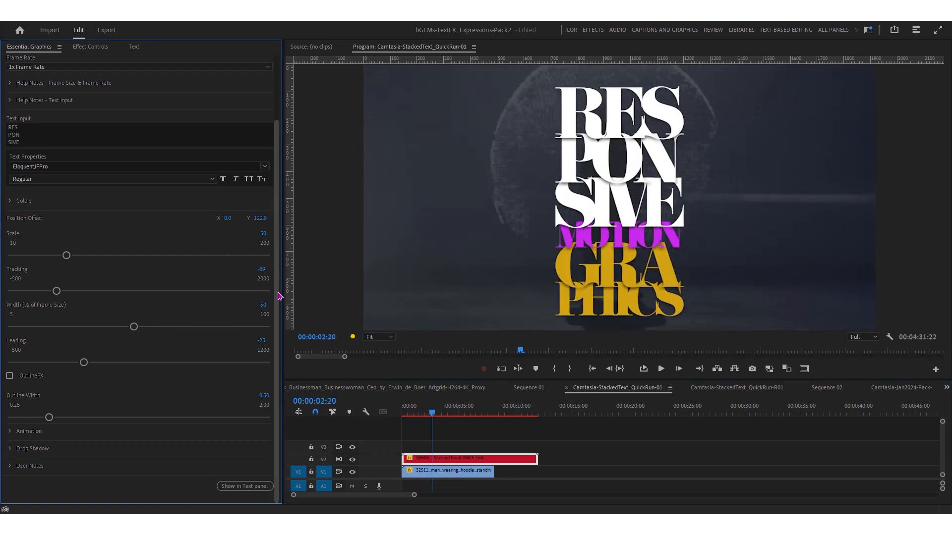
{"action": "mouse_move", "coordinate": [63, 294]}
{"action": "left_mouse_down"}
{"action": "mouse_move", "coordinate": [119, 291]}
{"action": "mouse_move", "coordinate": [57, 292]}
{"action": "mouse_move", "coordinate": [94, 292]}
{"action": "left_mouse_up"}
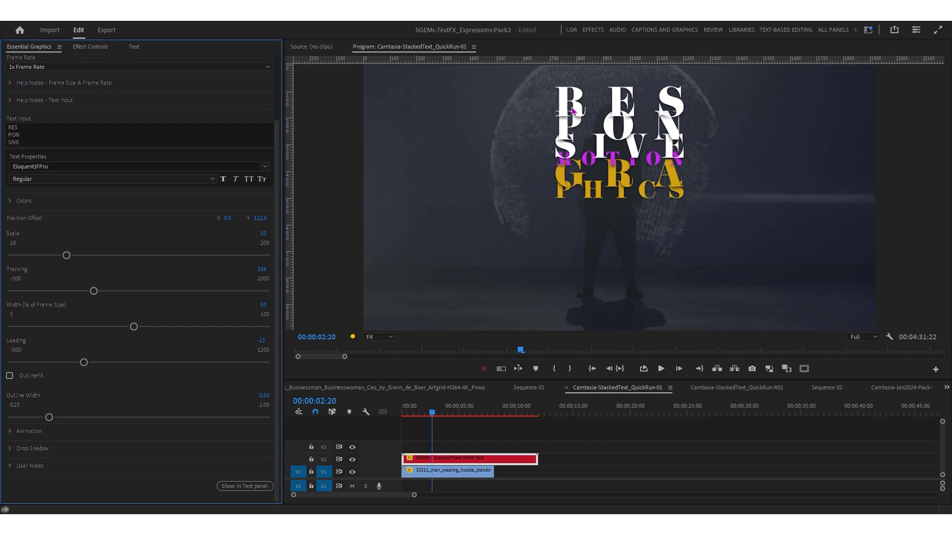
{"action": "left_click_drag", "start_coordinate": [93, 292], "coordinate": [68, 296]}
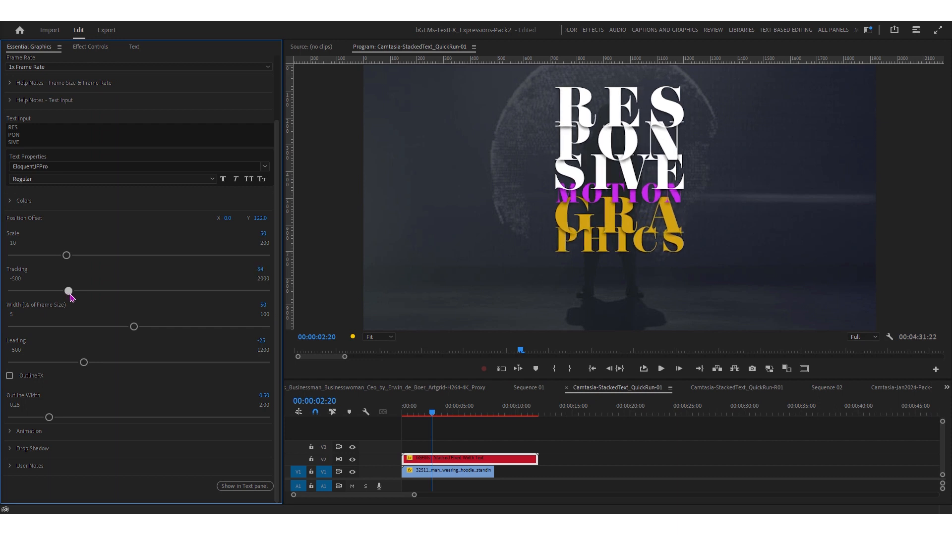
Set both the tracking and the leading of the stacked title to 0.
{"action": "left_click", "coordinate": [260, 269]}
{"action": "type", "text": "0"}
{"action": "key", "text": "Return"}
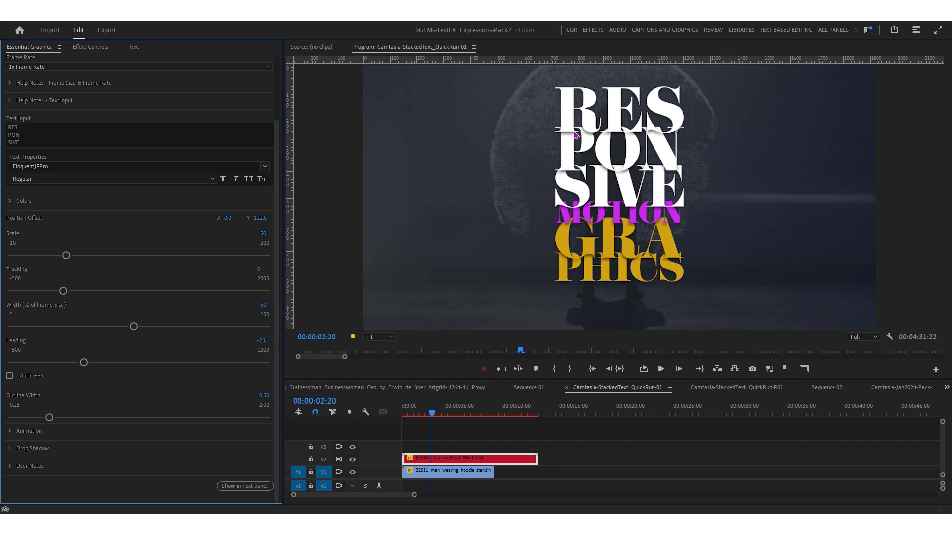
{"action": "left_click", "coordinate": [261, 342]}
{"action": "type", "text": "0"}
{"action": "key", "text": "Return"}
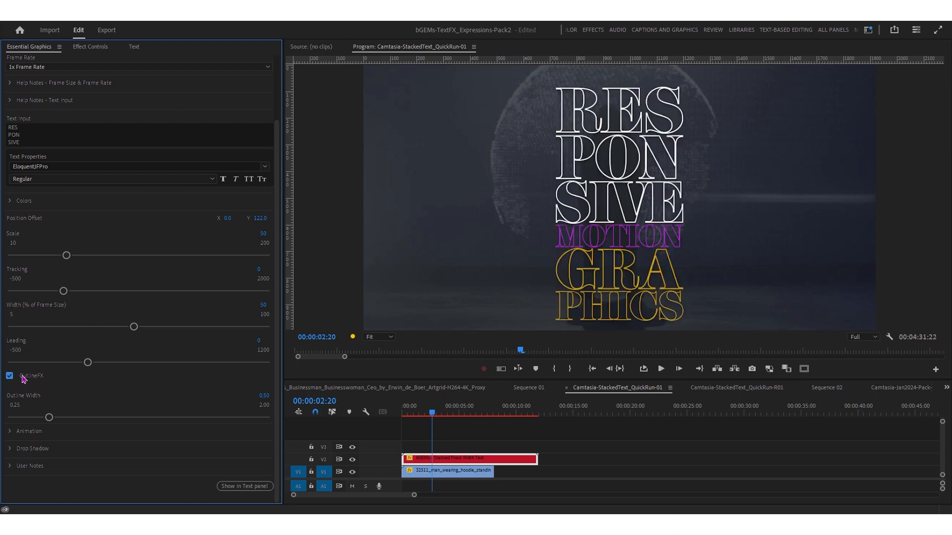
Test thinner and thicker outlines on the stacked title, set the outline width to 0.29, and turn off OutlineFX.
{"action": "left_click", "coordinate": [22, 420]}
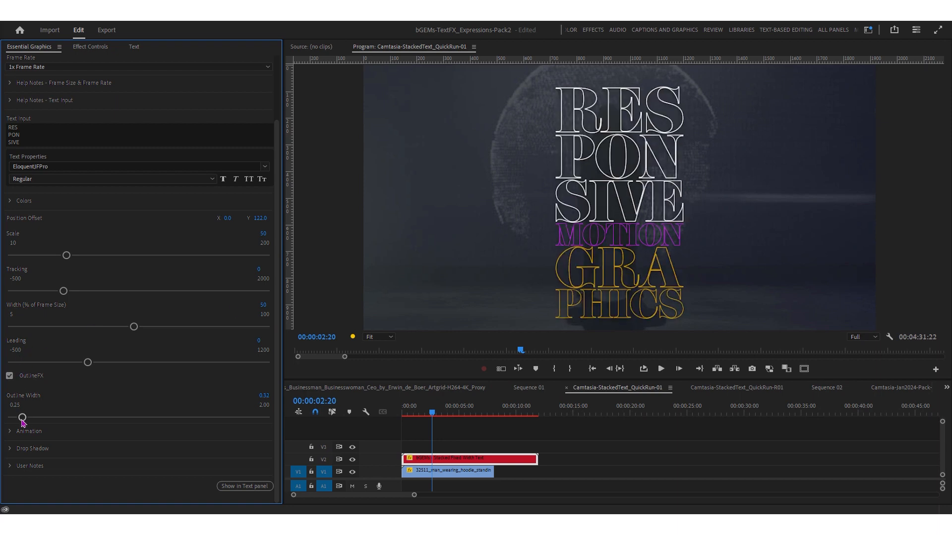
{"action": "left_click", "coordinate": [12, 422]}
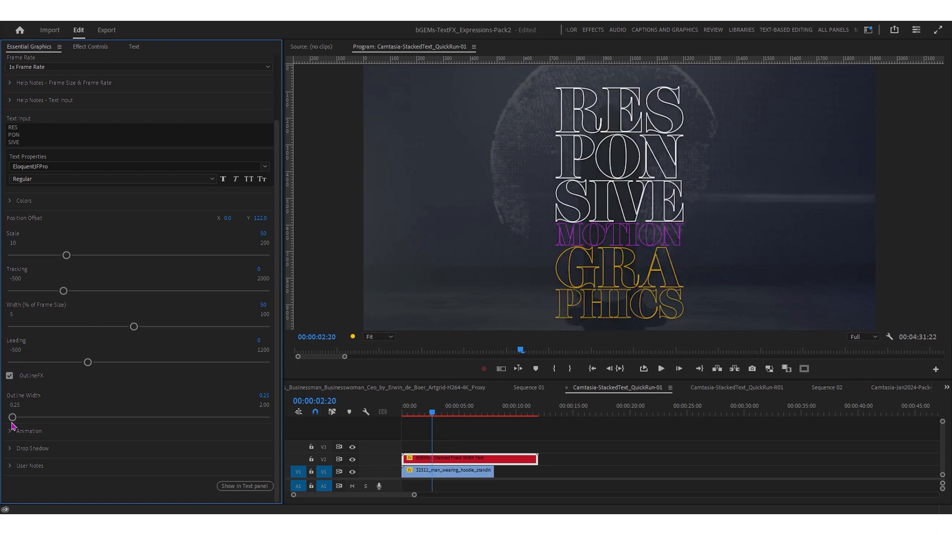
{"action": "left_click", "coordinate": [265, 419]}
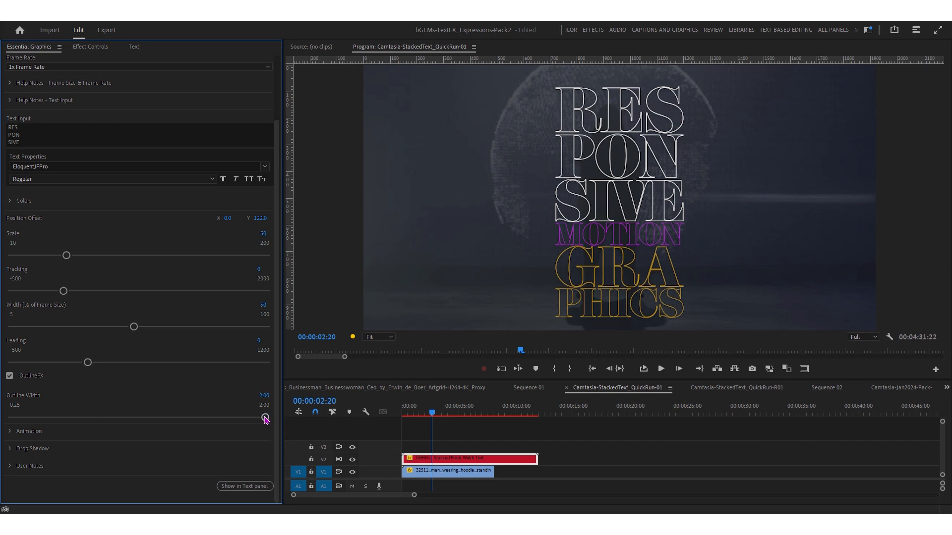
{"action": "left_click_drag", "start_coordinate": [265, 417], "coordinate": [19, 418]}
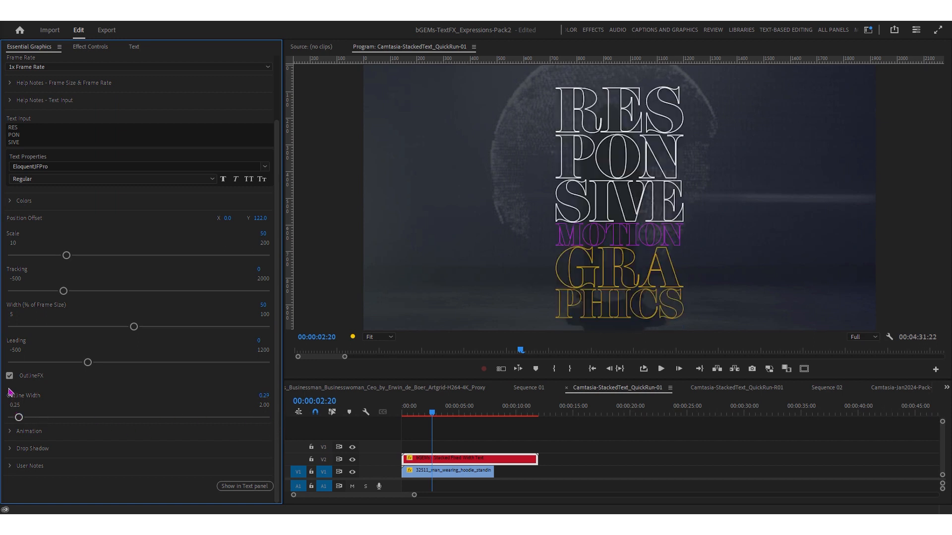
{"action": "left_click", "coordinate": [9, 376]}
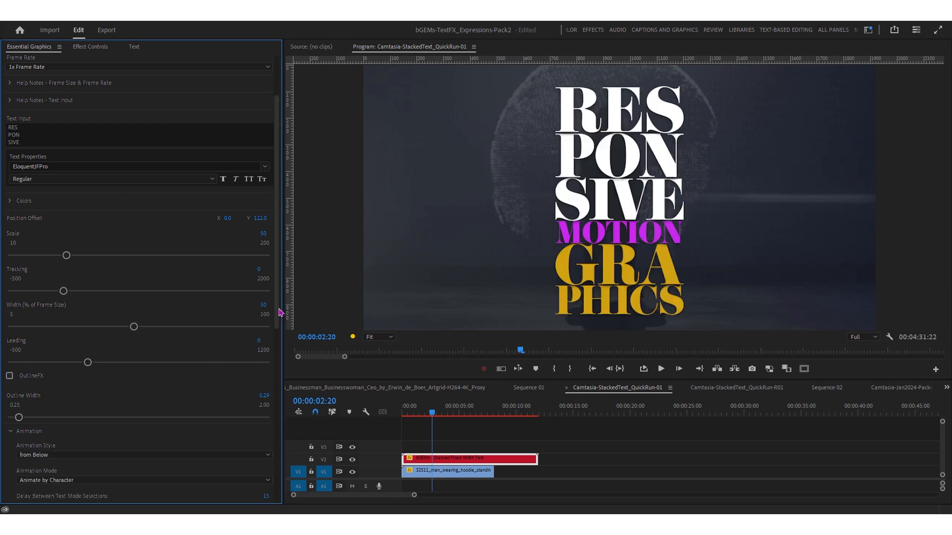
Set the title's animation style to from Top and play the sequence from the start to preview it.
{"action": "scroll", "coordinate": [278, 322], "scroll_direction": "down", "scroll_amount": 6}
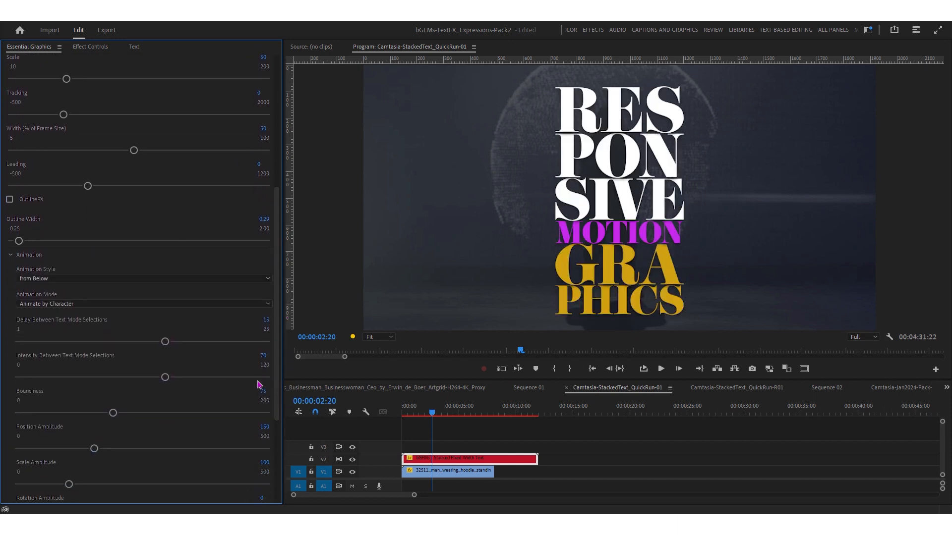
{"action": "left_click", "coordinate": [91, 280]}
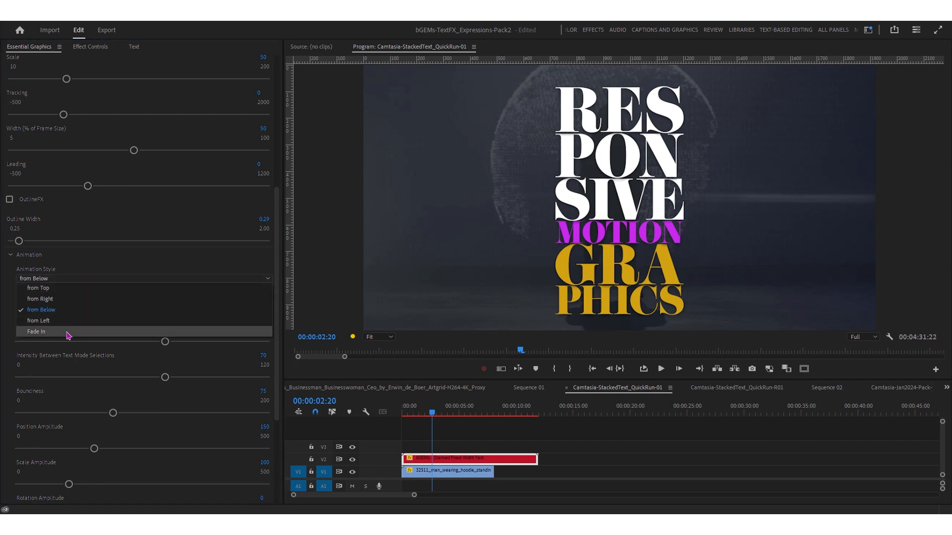
{"action": "left_click", "coordinate": [74, 288]}
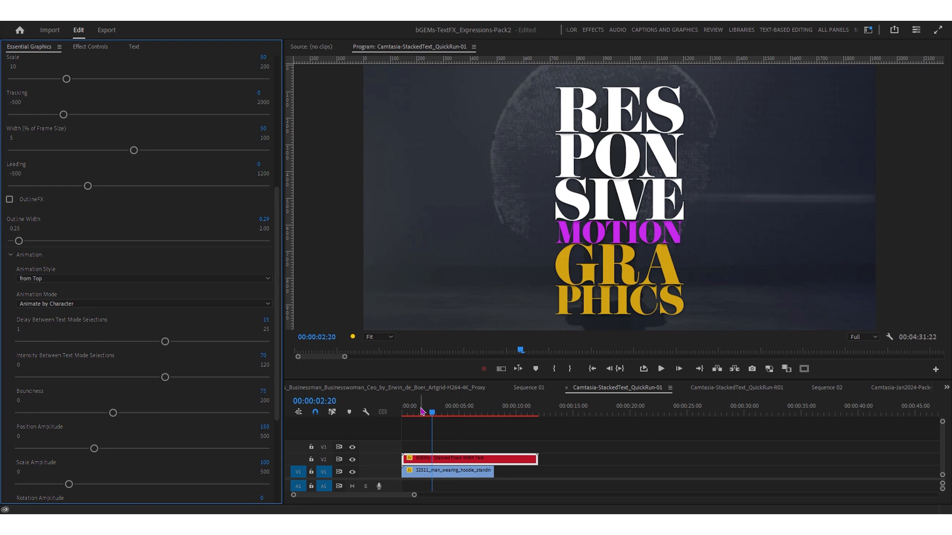
{"action": "left_click", "coordinate": [438, 423]}
{"action": "key", "text": "Home"}
{"action": "key", "text": "space"}
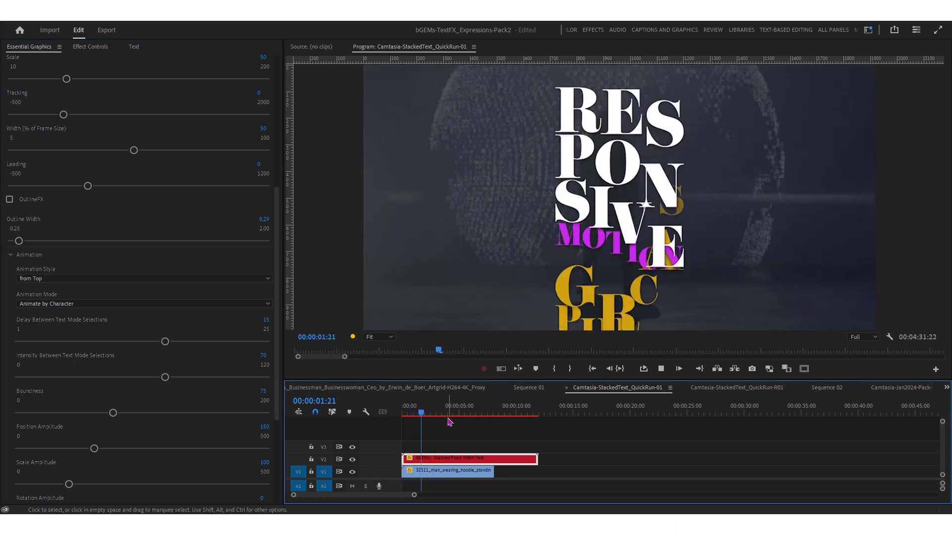
{"action": "left_click", "coordinate": [404, 416]}
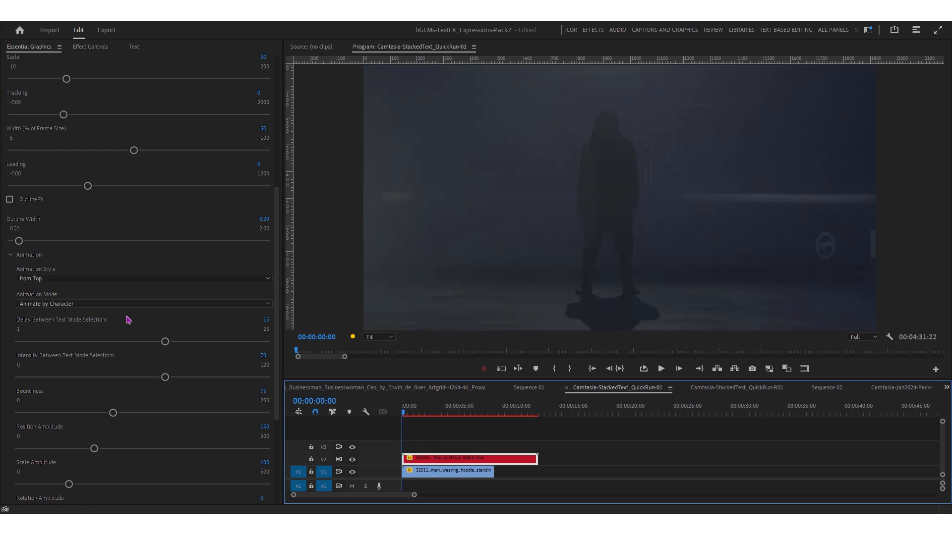
Examine the available animation modes and the remaining animation settings of the title.
{"action": "left_click", "coordinate": [96, 304]}
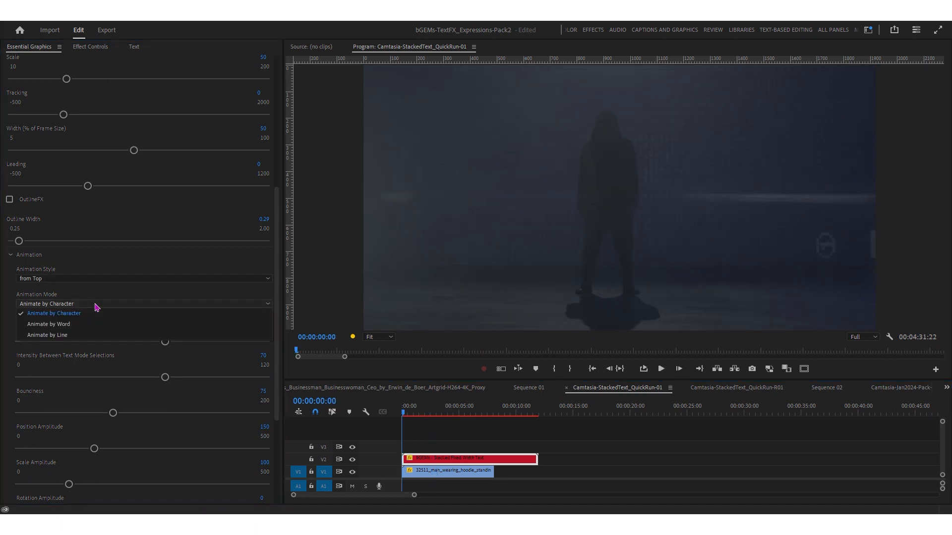
{"action": "left_click", "coordinate": [276, 334]}
{"action": "left_click_drag", "start_coordinate": [277, 333], "coordinate": [284, 365]}
Replace the title's first line RES with TODAY and play the sequence from the start.
{"action": "left_click", "coordinate": [447, 411]}
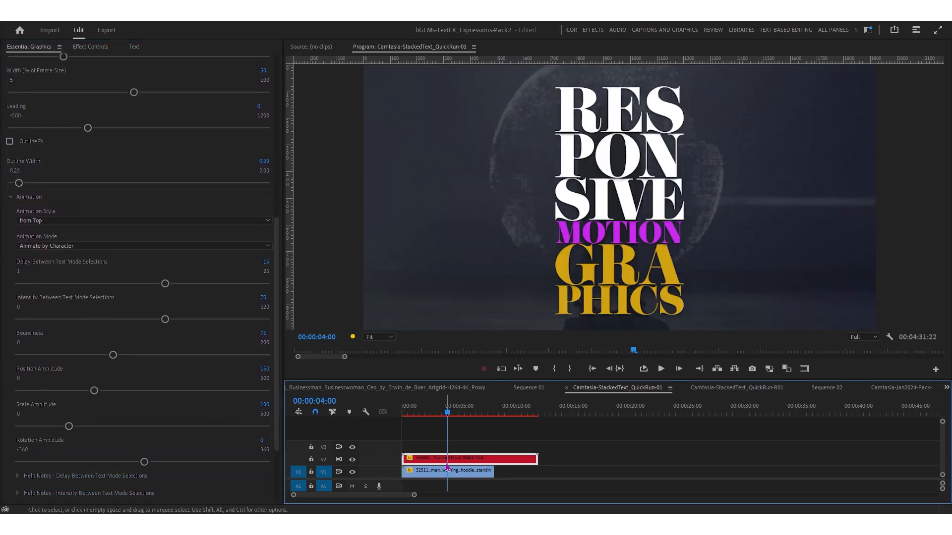
{"action": "left_click_drag", "start_coordinate": [276, 229], "coordinate": [293, 80]}
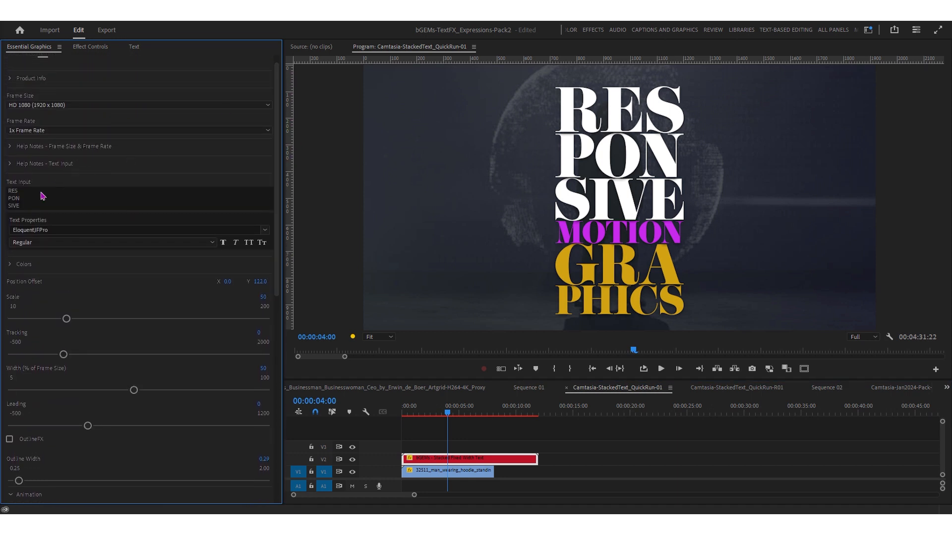
{"action": "left_click", "coordinate": [25, 191]}
{"action": "double_click", "coordinate": [12, 191]}
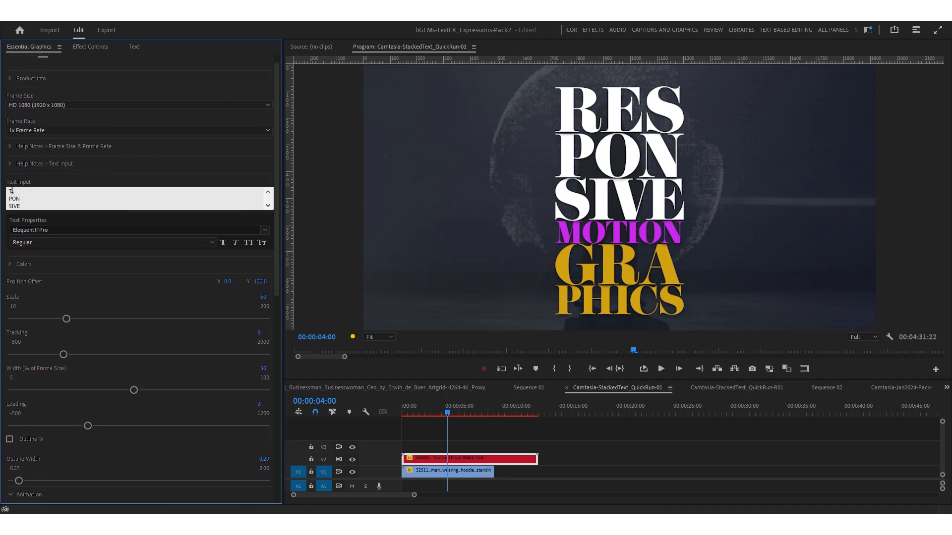
{"action": "left_click", "coordinate": [444, 411]}
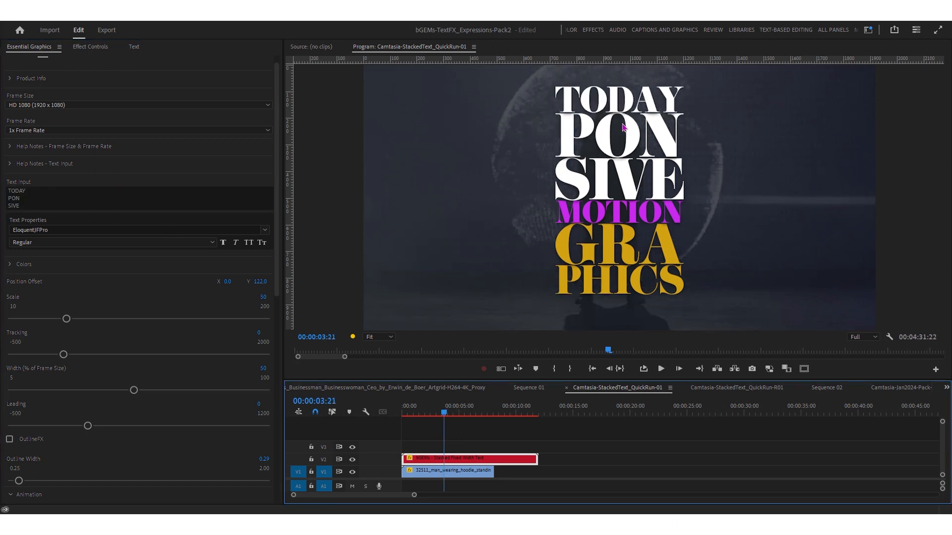
{"action": "key", "text": "Home"}
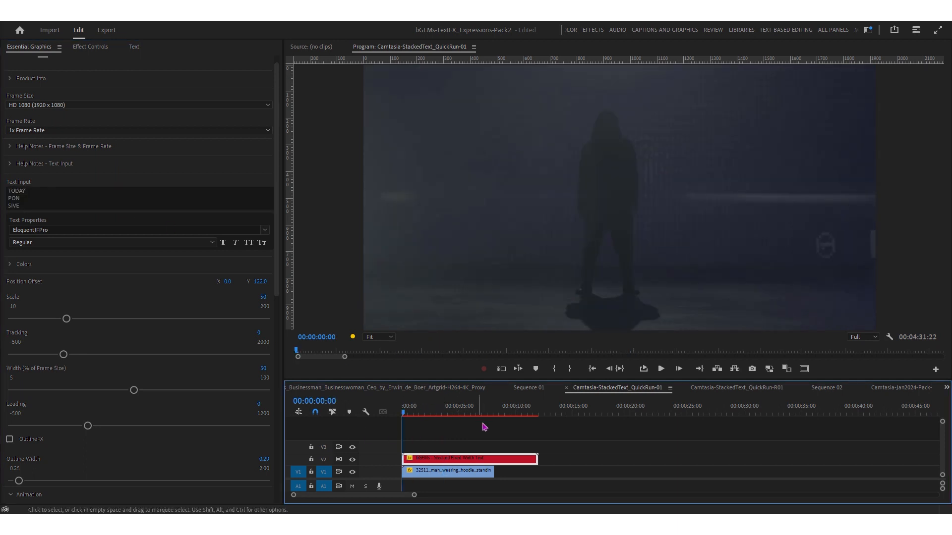
{"action": "key", "text": "space"}
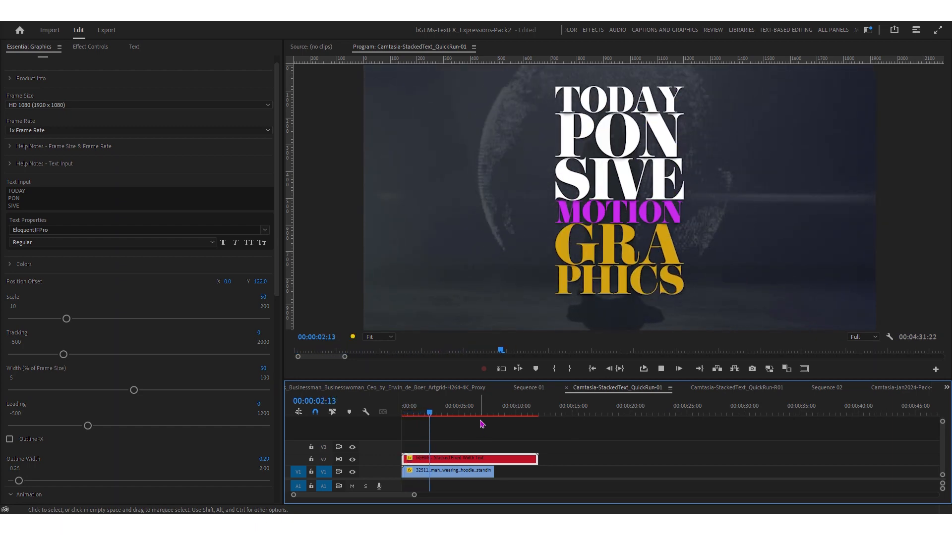
Undo the change to the title's first line and refresh the preview at 00:00:05:17.
{"action": "left_click", "coordinate": [459, 413]}
{"action": "key", "text": "ctrl+z"}
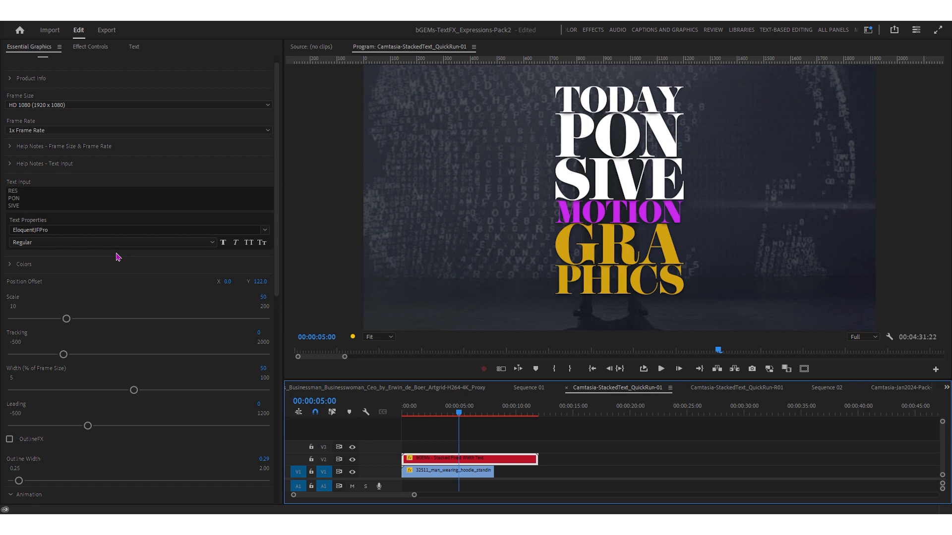
{"action": "left_click", "coordinate": [465, 408]}
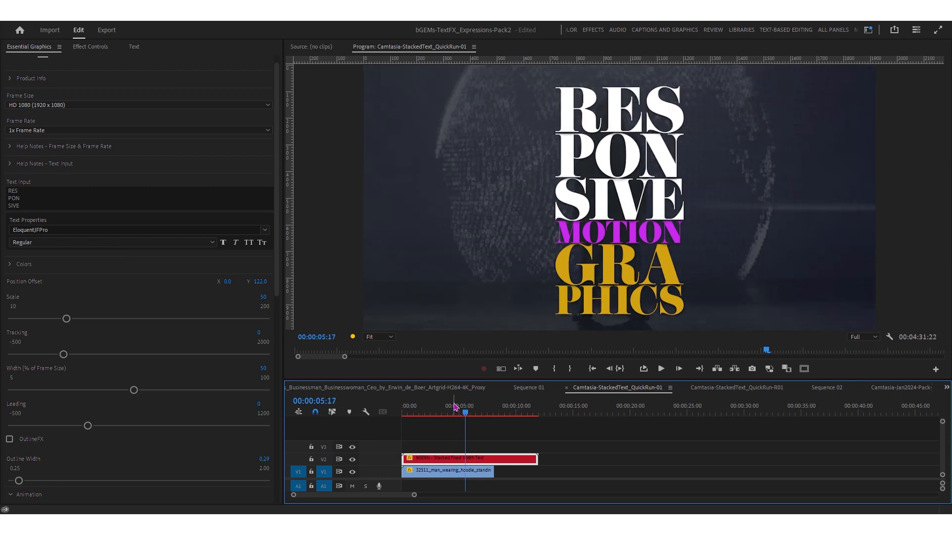
Play the sequence from the start to review the bounce of the from Top character animation.
{"action": "left_click_drag", "start_coordinate": [277, 296], "coordinate": [286, 496]}
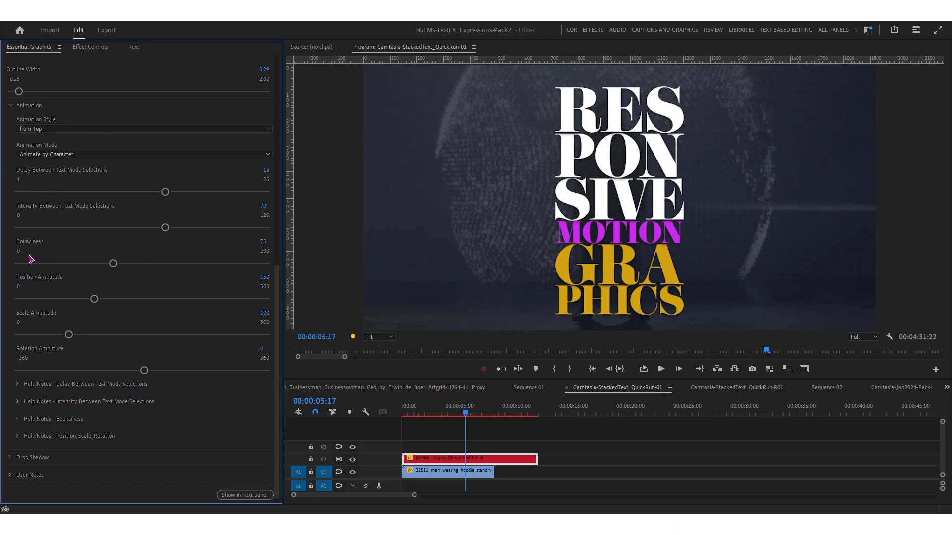
{"action": "left_click", "coordinate": [402, 413]}
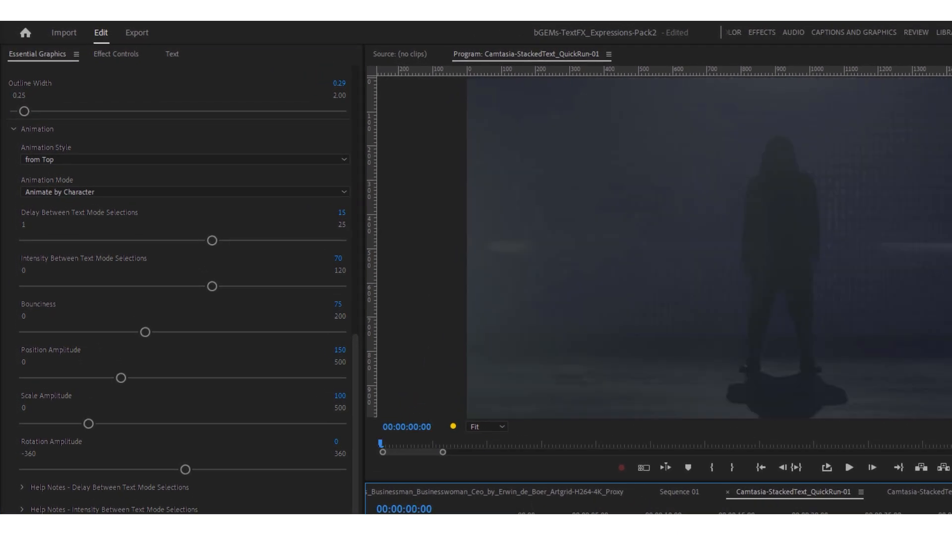
{"action": "key", "text": "space"}
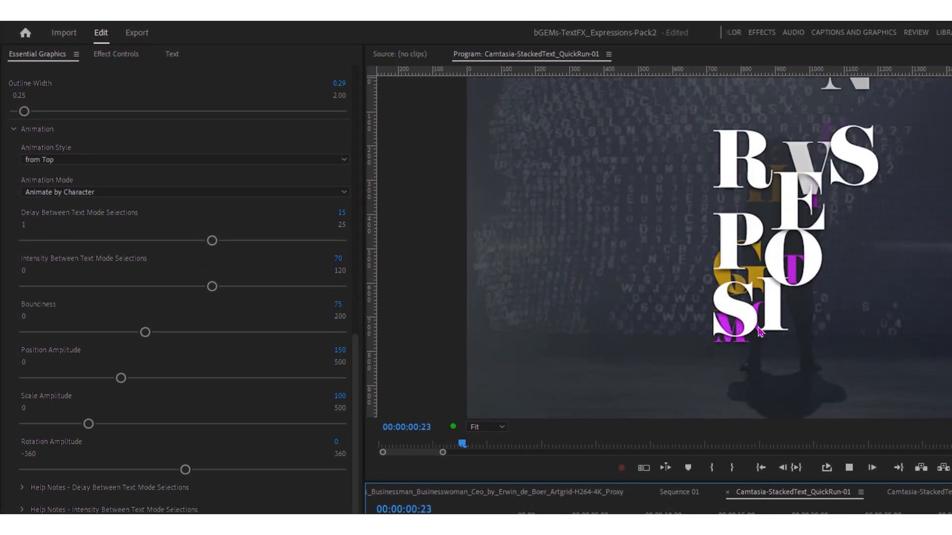
{"action": "key", "text": "space"}
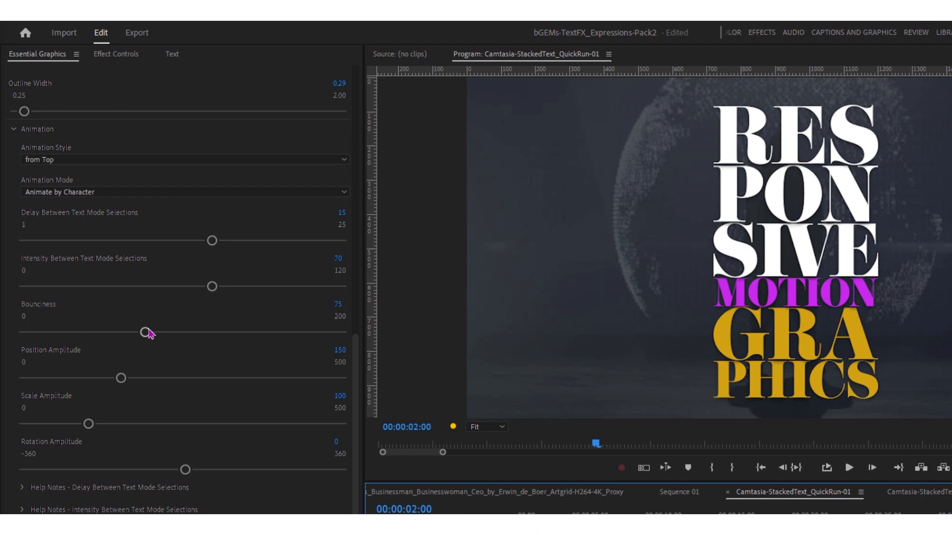
Try a bounciness of 20 by playing the sequence from the start, and set it back to 75.
{"action": "left_click", "coordinate": [341, 304]}
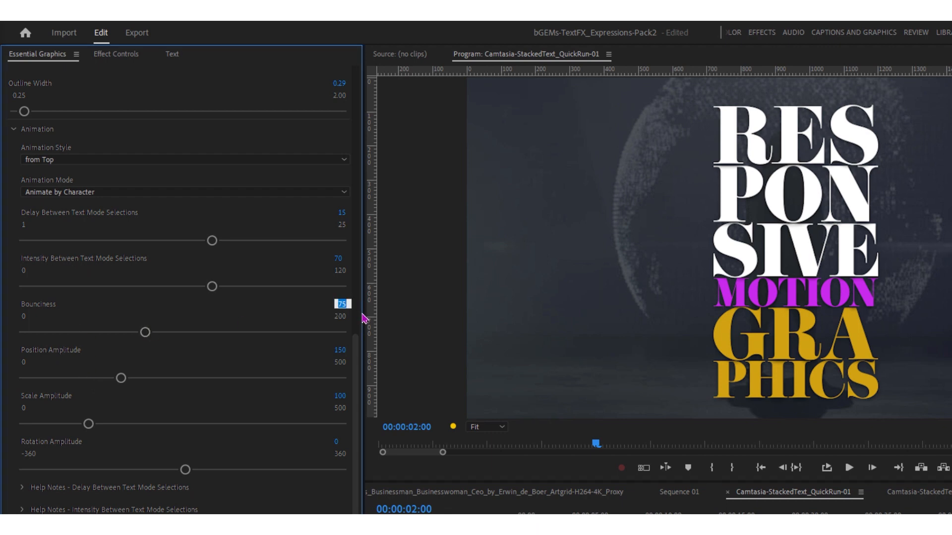
{"action": "key", "text": "Return"}
{"action": "key", "text": "Home"}
{"action": "key", "text": "space"}
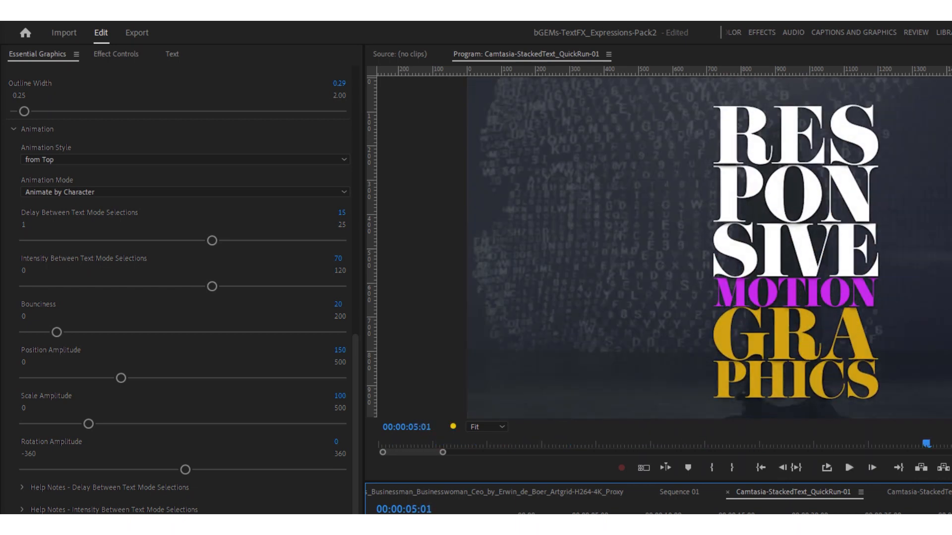
{"action": "key", "text": "Home"}
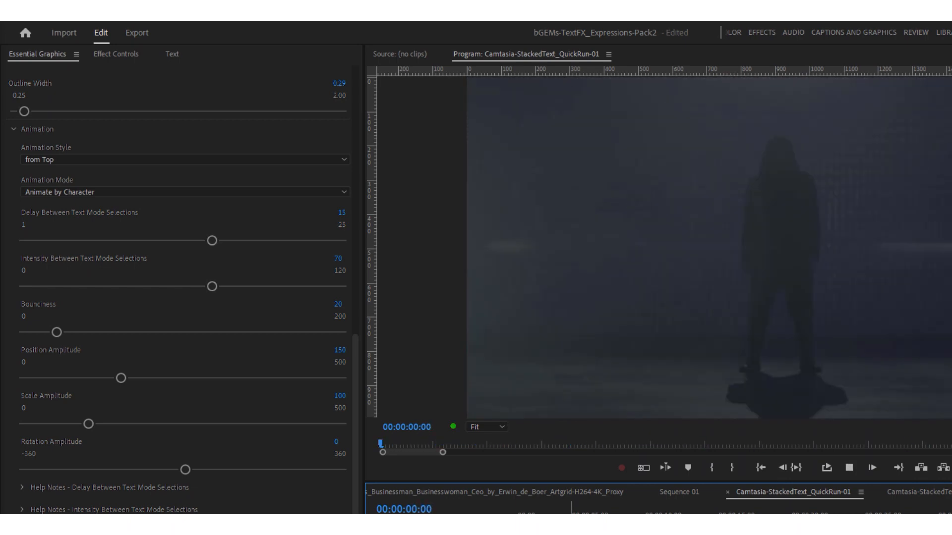
{"action": "key", "text": "space"}
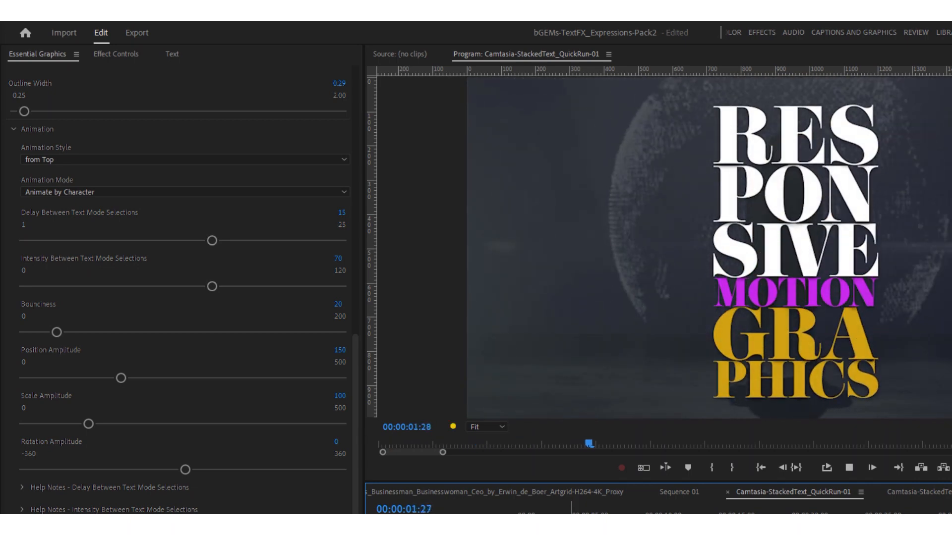
{"action": "key", "text": "space"}
{"action": "left_click_drag", "start_coordinate": [57, 332], "coordinate": [145, 332]}
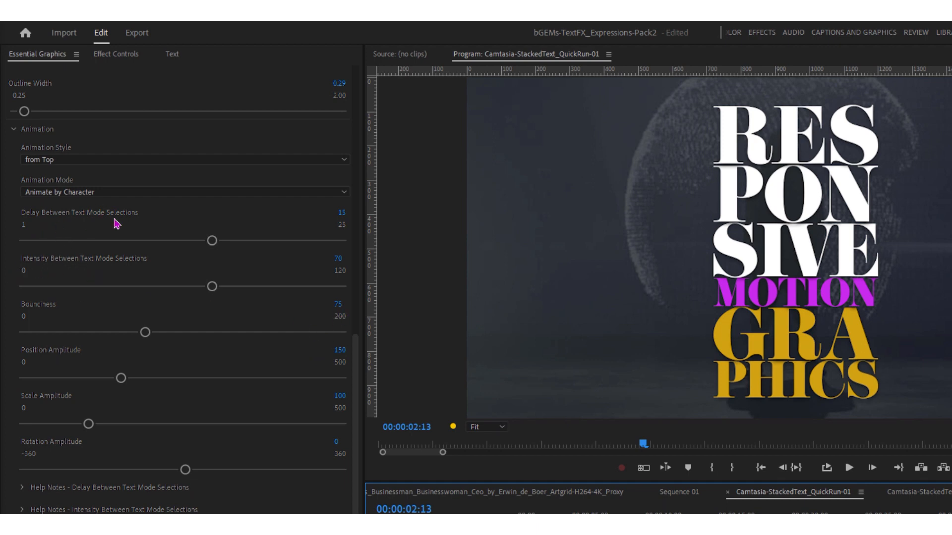
With the playhead at 00:00:00:29, try a delay between text mode selections of 8 and lower, and set it back to 15.
{"action": "left_click_drag", "start_coordinate": [538, 514], "coordinate": [531, 514]}
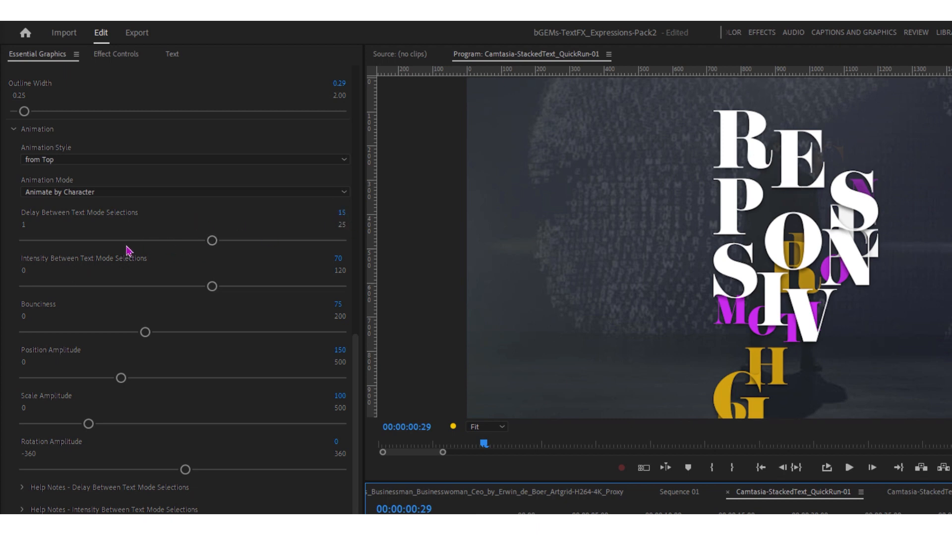
{"action": "left_click", "coordinate": [114, 241]}
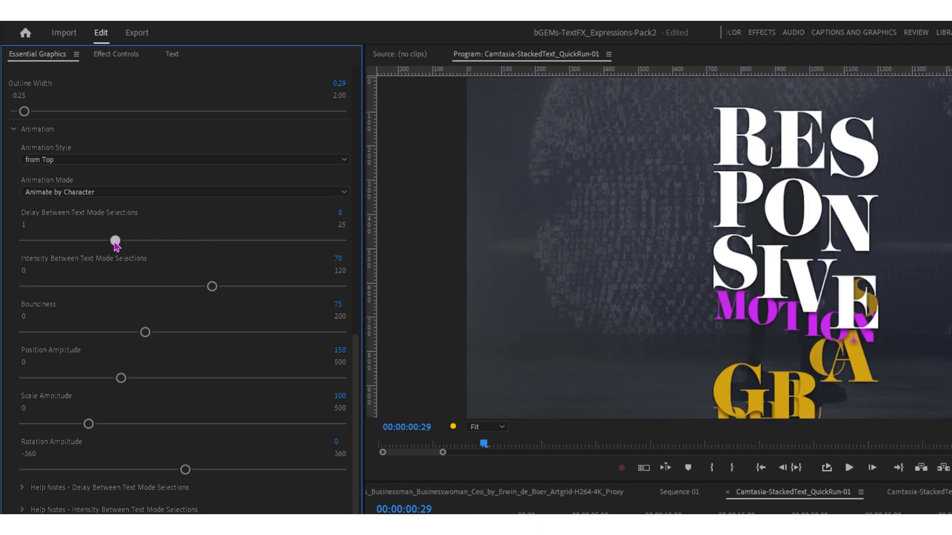
{"action": "left_click_drag", "start_coordinate": [114, 242], "coordinate": [101, 246]}
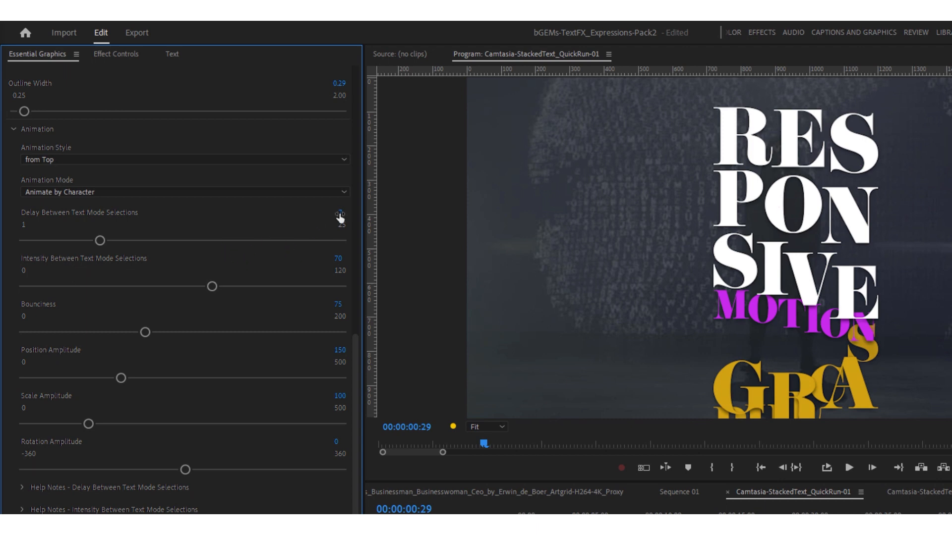
{"action": "left_click", "coordinate": [339, 214]}
{"action": "type", "text": "15"}
{"action": "key", "text": "Return"}
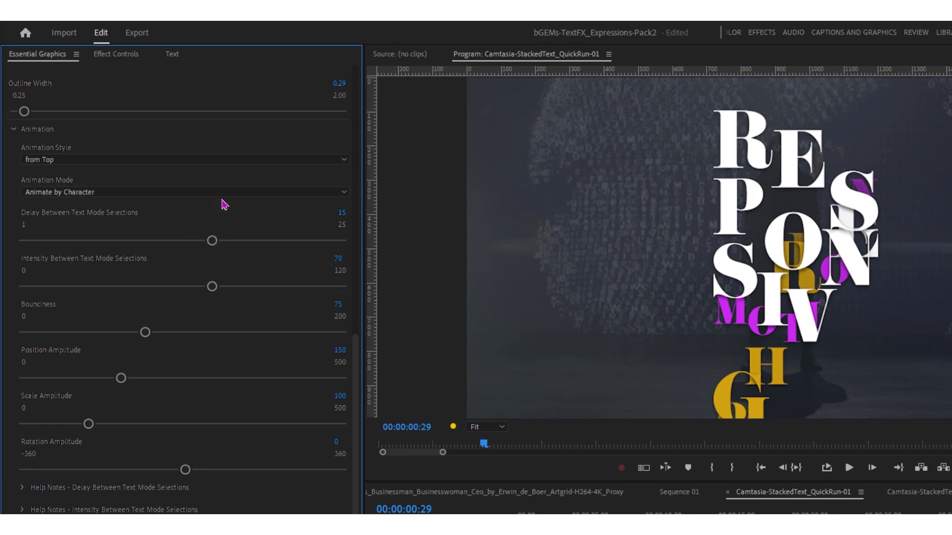
Lower the intensity between text mode selections to 36 and return the playhead to the sequence start.
{"action": "left_click_drag", "start_coordinate": [212, 286], "coordinate": [139, 292]}
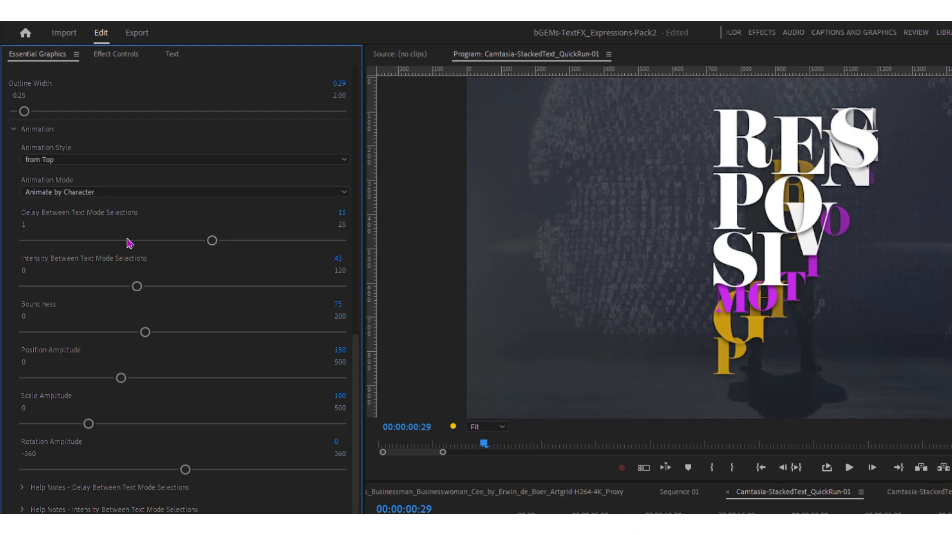
{"action": "left_click_drag", "start_coordinate": [136, 288], "coordinate": [119, 293]}
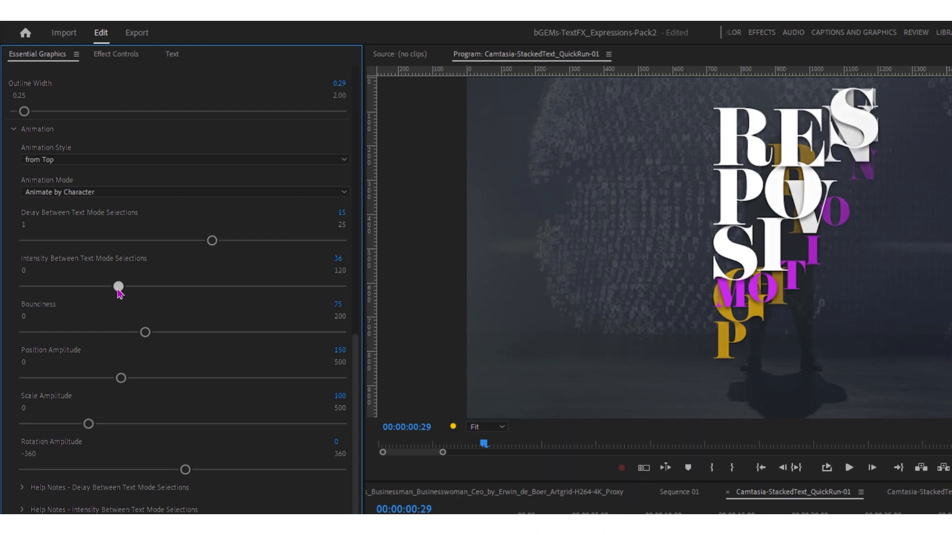
{"action": "left_click", "coordinate": [517, 517]}
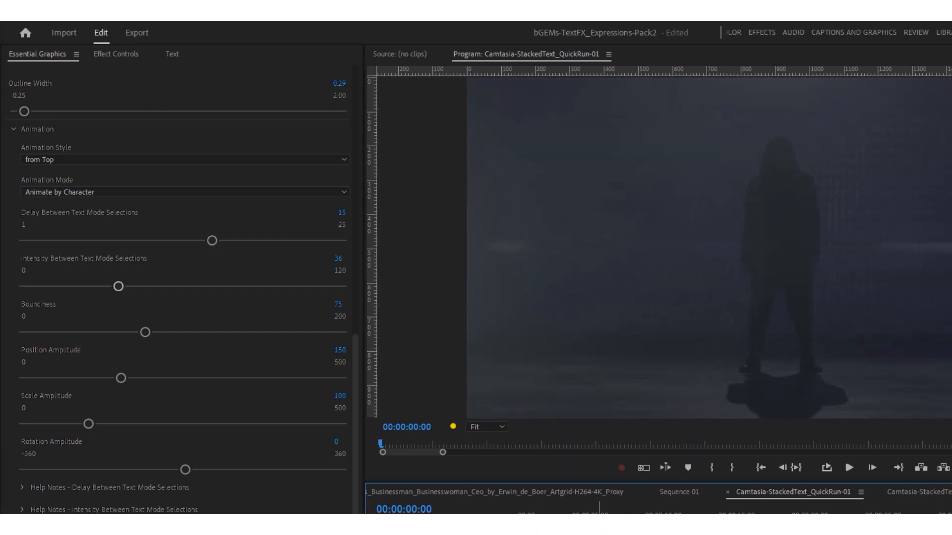
Play the sequence from the start to review the reduced intensity, and set the intensity between text mode selections to 75.
{"action": "key", "text": "space"}
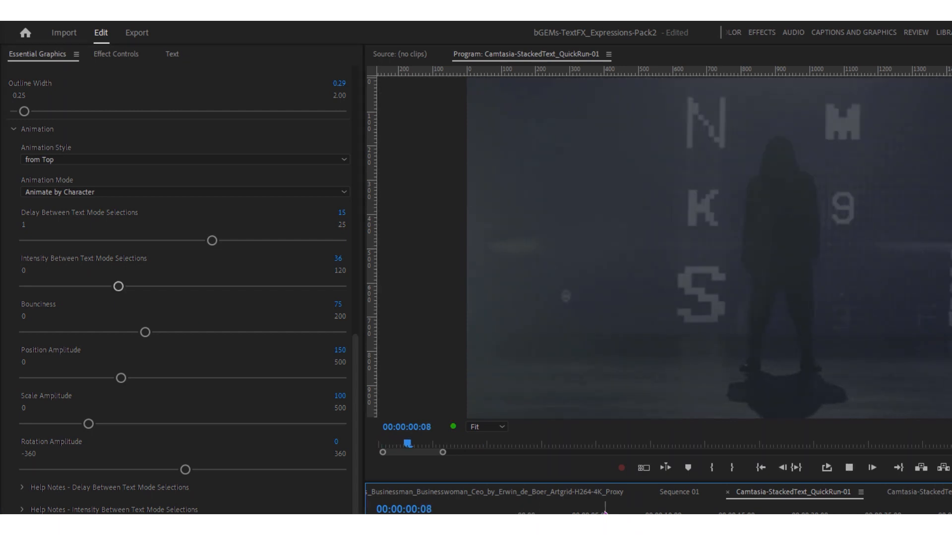
{"action": "key", "text": "space"}
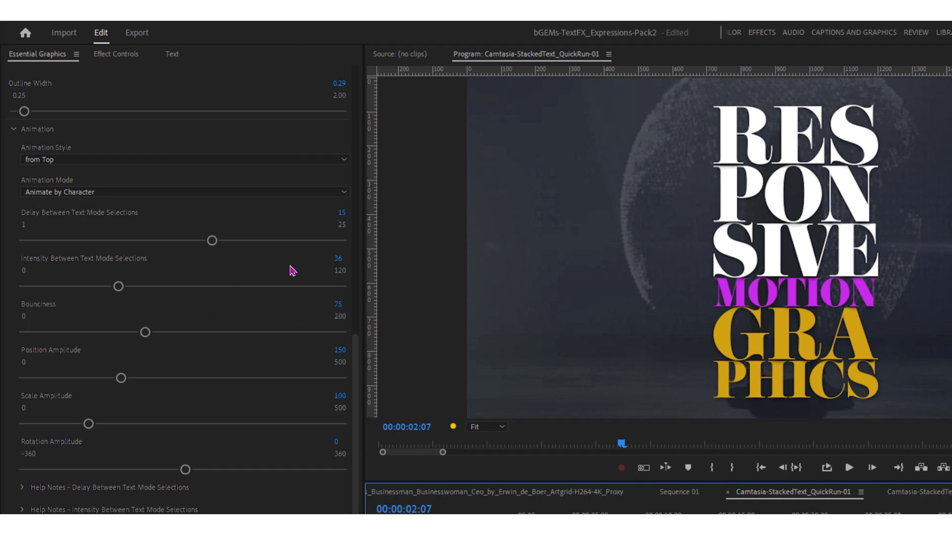
{"action": "left_click", "coordinate": [340, 261]}
{"action": "type", "text": "75"}
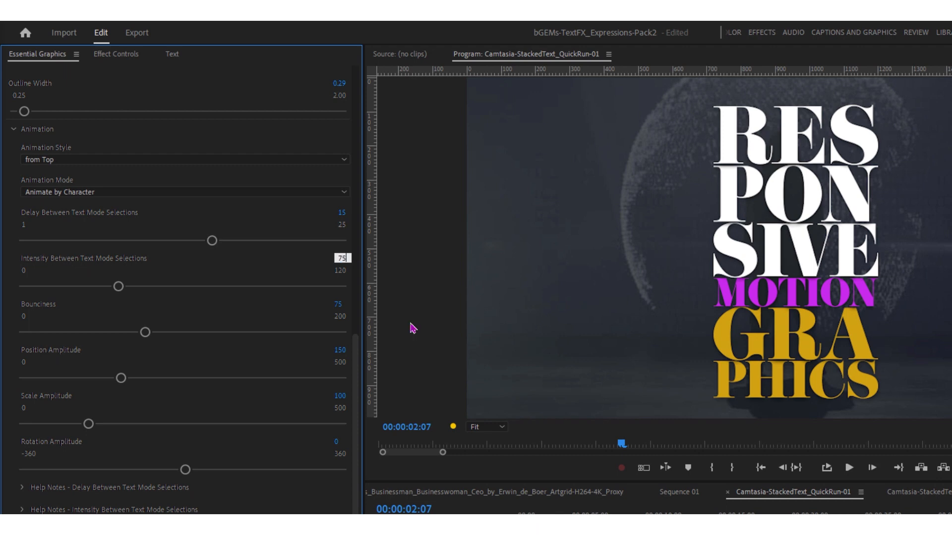
{"action": "key", "text": "Return"}
Play the sequence from the start two times to review the animation with the intensity of 75.
{"action": "left_click", "coordinate": [548, 512]}
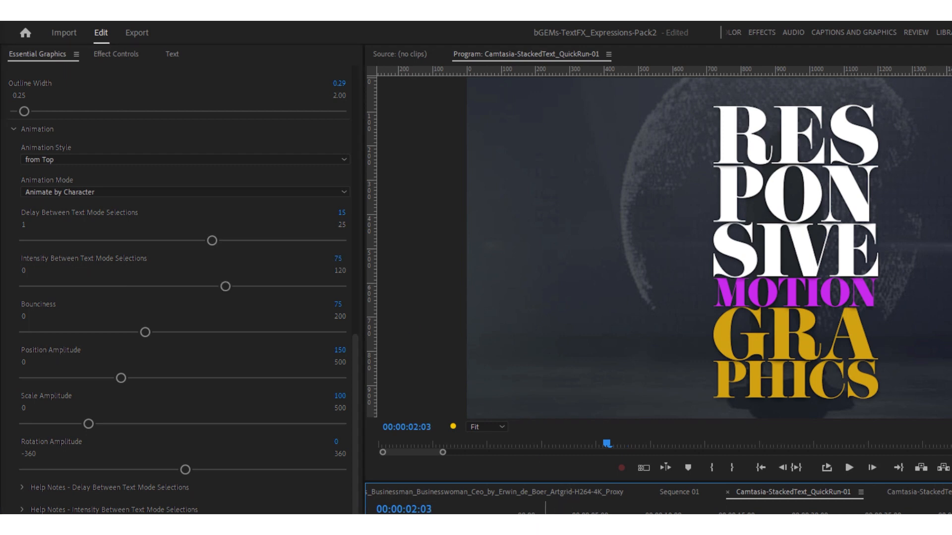
{"action": "key", "text": "Home"}
{"action": "key", "text": "space"}
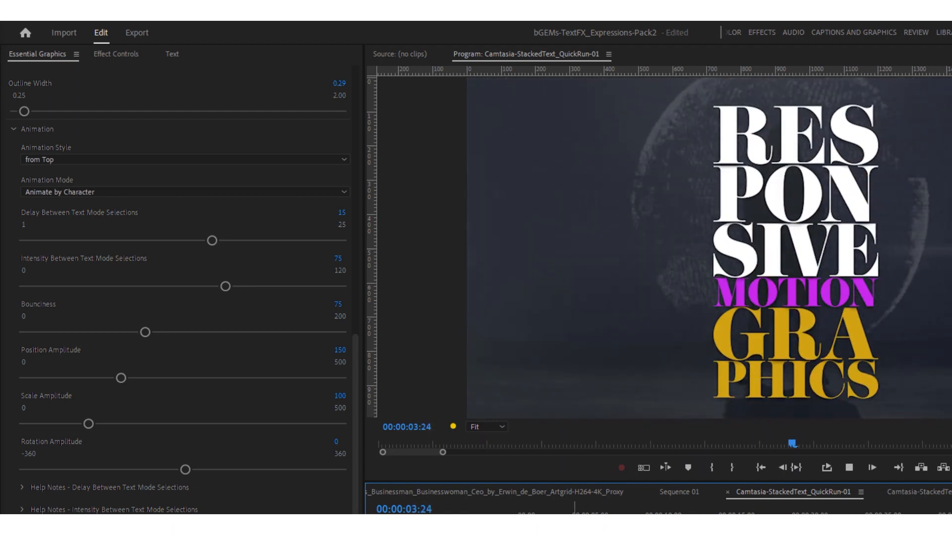
{"action": "key", "text": "space"}
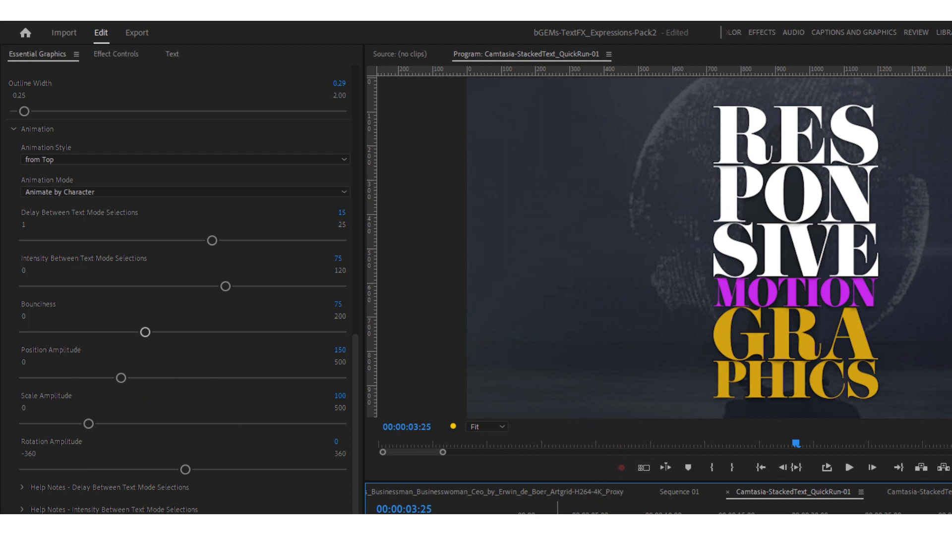
{"action": "key", "text": "Home"}
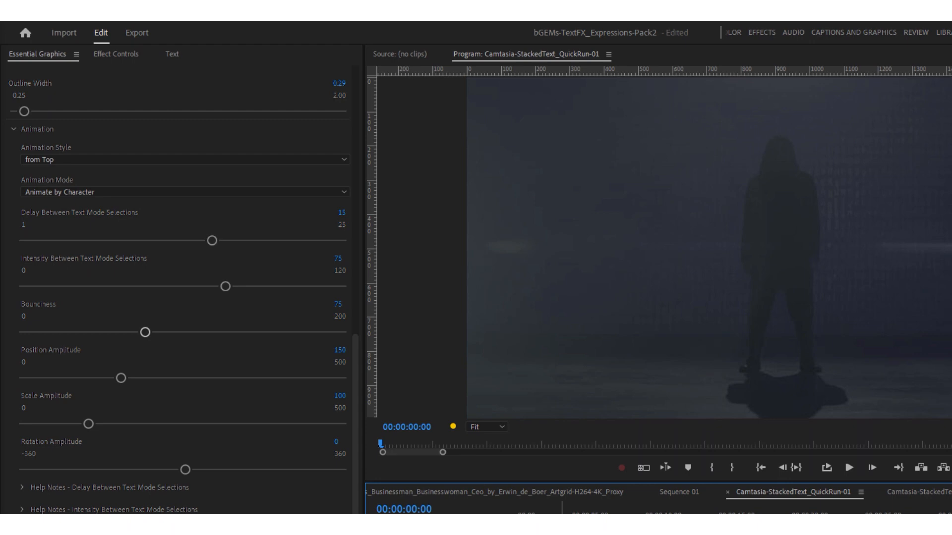
{"action": "key", "text": "space"}
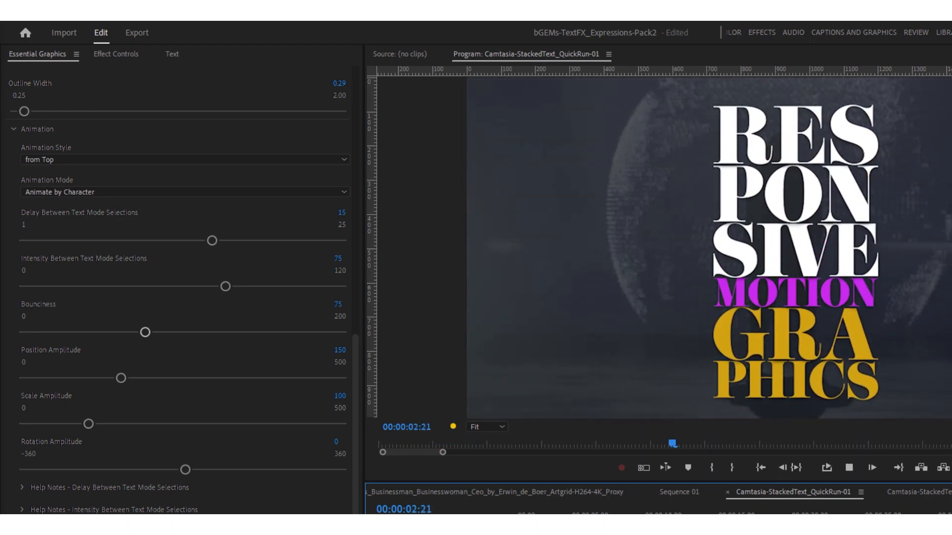
{"action": "key", "text": "space"}
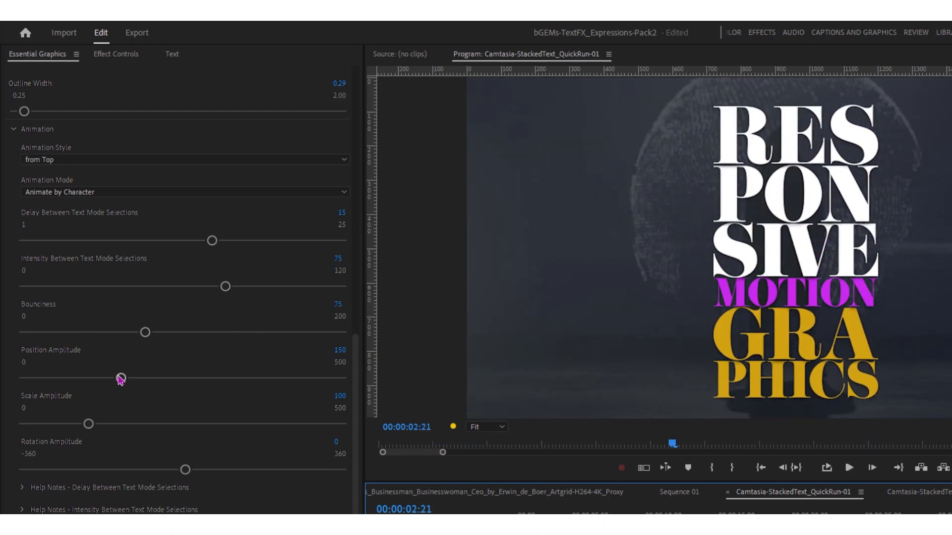
Try a position amplitude of 500 by playing the sequence from the start, and set it back to 150.
{"action": "left_click_drag", "start_coordinate": [121, 379], "coordinate": [383, 380]}
{"action": "left_click_drag", "start_coordinate": [558, 517], "coordinate": [516, 517]}
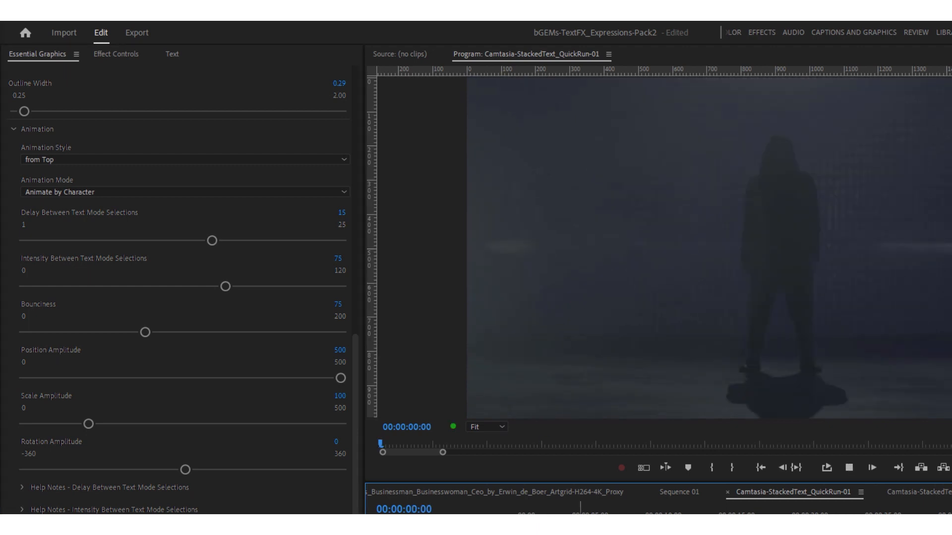
{"action": "key", "text": "space"}
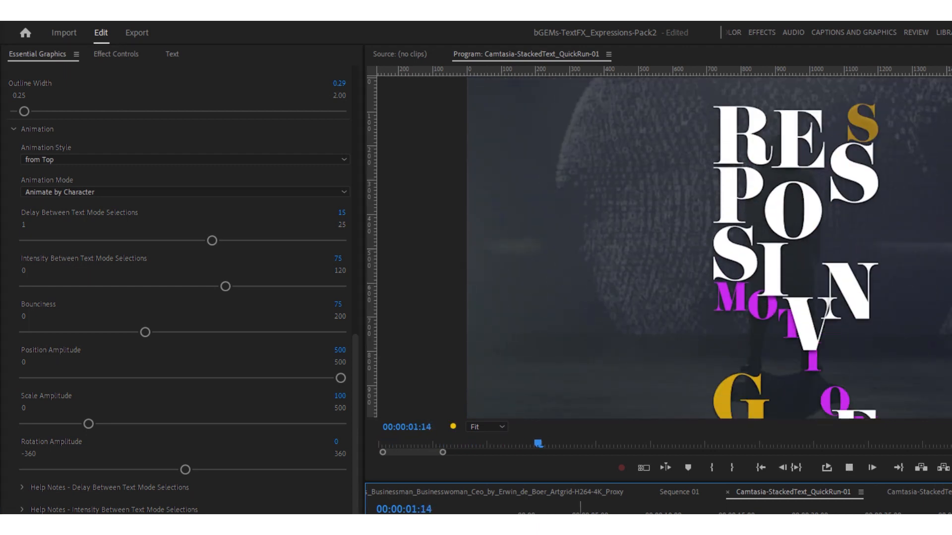
{"action": "key", "text": "space"}
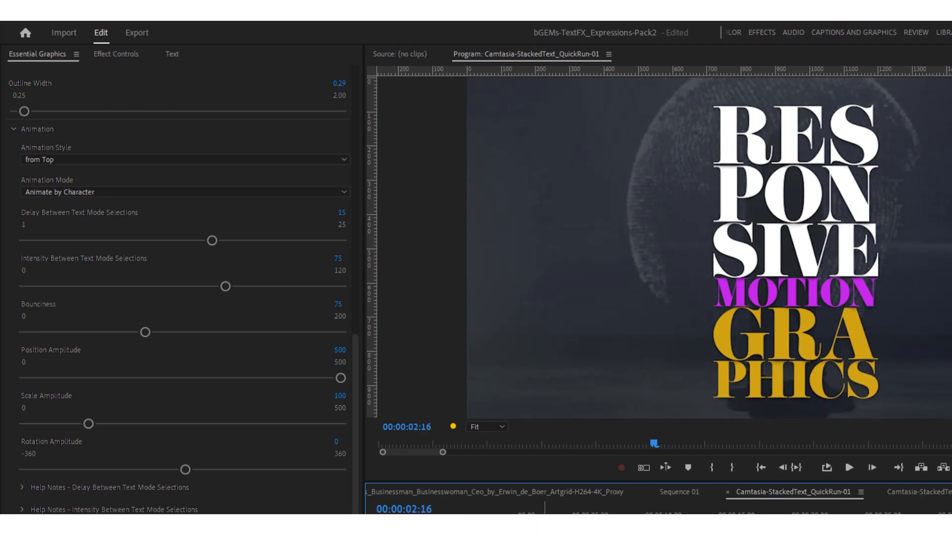
{"action": "left_click_drag", "start_coordinate": [341, 378], "coordinate": [121, 379]}
{"action": "left_click", "coordinate": [342, 350]}
Set the rotation amplitude to 90 and play the sequence from the start two times to review the rotating characters.
{"action": "scroll", "coordinate": [356, 412], "scroll_direction": "down", "scroll_amount": 1}
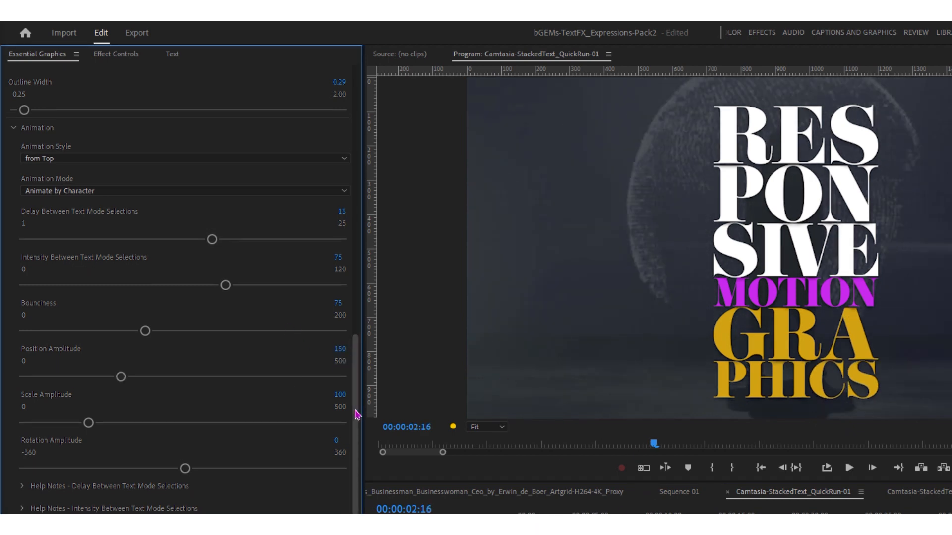
{"action": "left_click", "coordinate": [222, 460]}
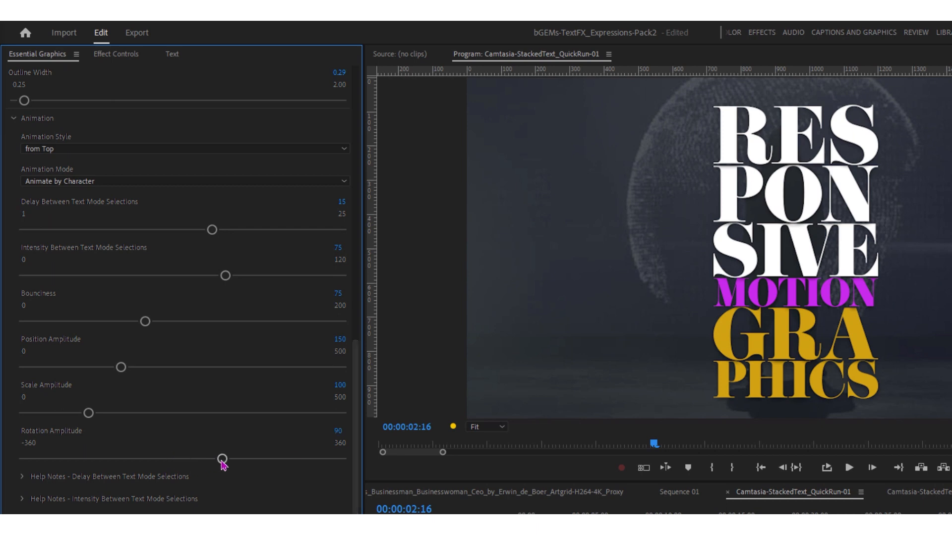
{"action": "left_click", "coordinate": [554, 513]}
{"action": "key", "text": "Home"}
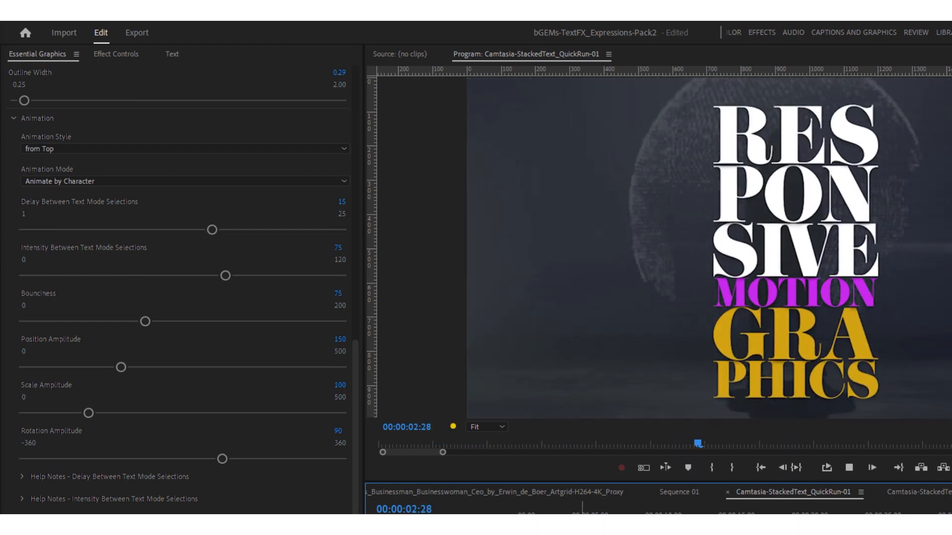
{"action": "key", "text": "Home"}
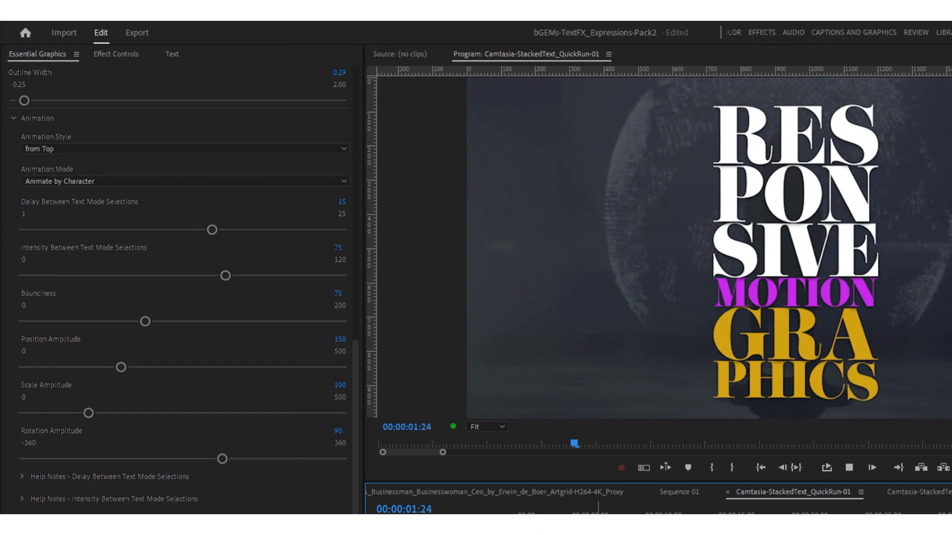
Play the text clip's ending from about 00:00:08:04 and scrub between its intro and outro to compare both animations.
{"action": "left_click", "coordinate": [453, 411]}
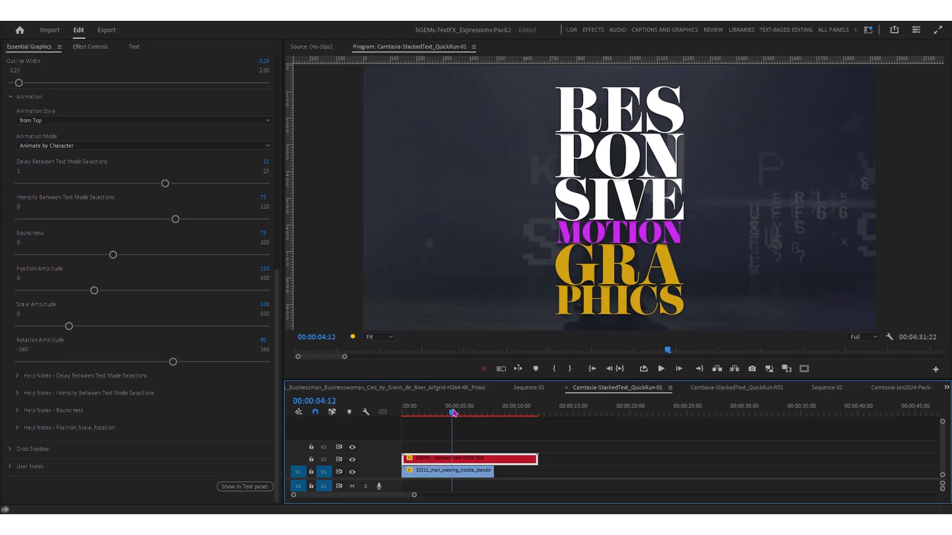
{"action": "left_click", "coordinate": [496, 415]}
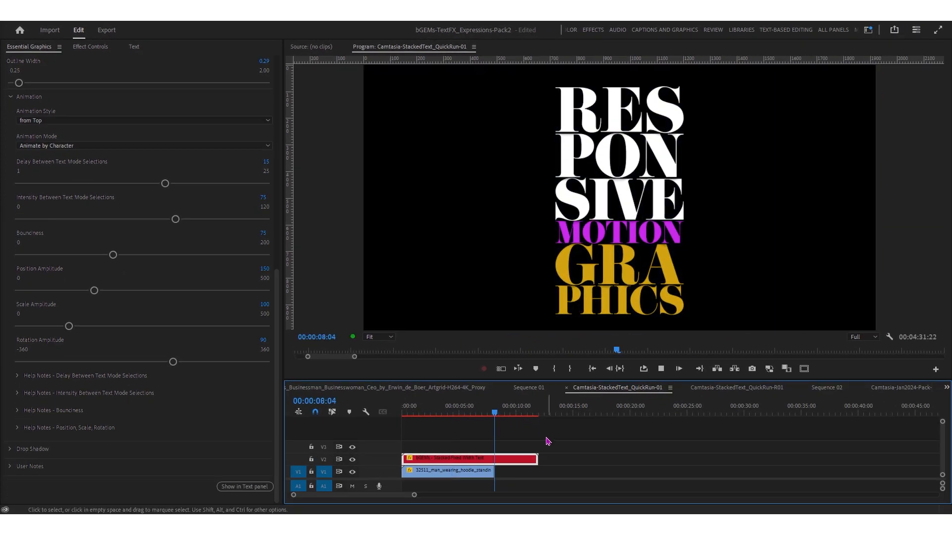
{"action": "key", "text": "space"}
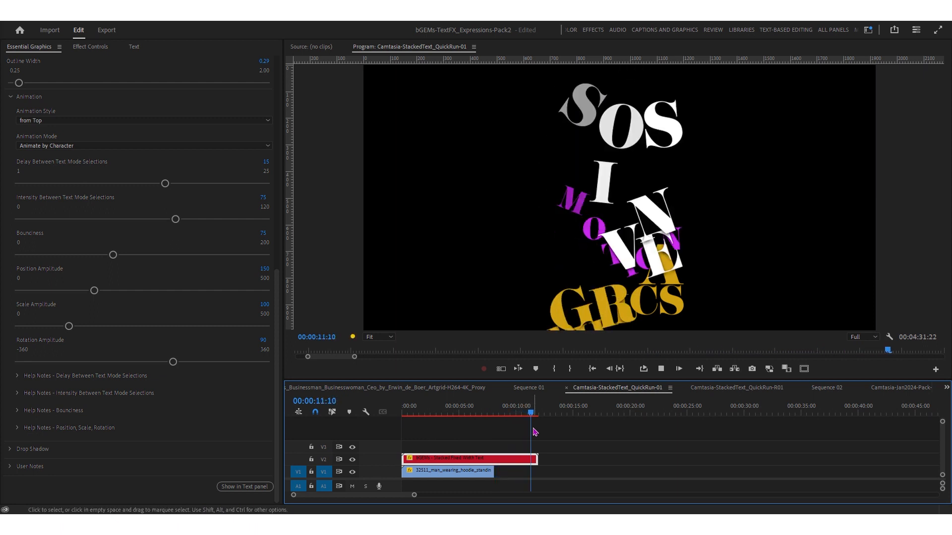
{"action": "left_click", "coordinate": [520, 412]}
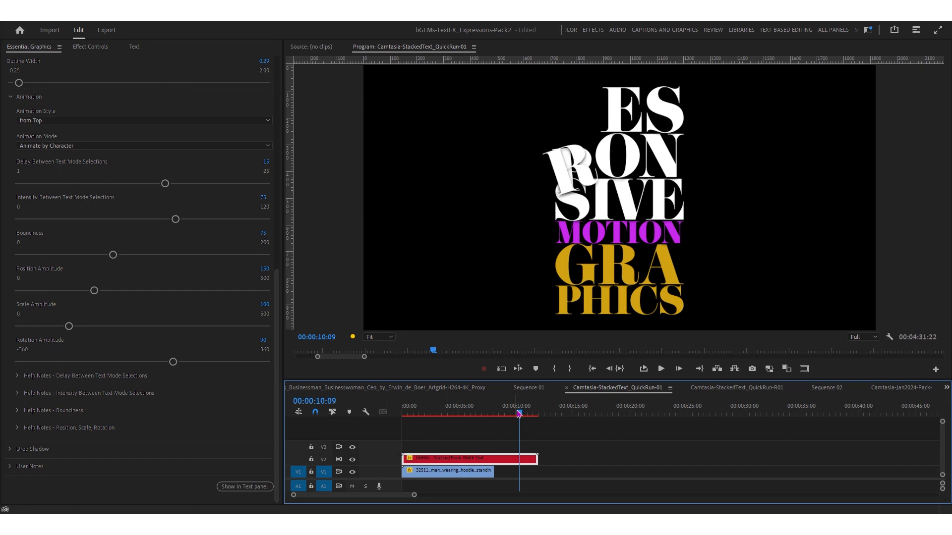
{"action": "left_click_drag", "start_coordinate": [519, 414], "coordinate": [427, 420]}
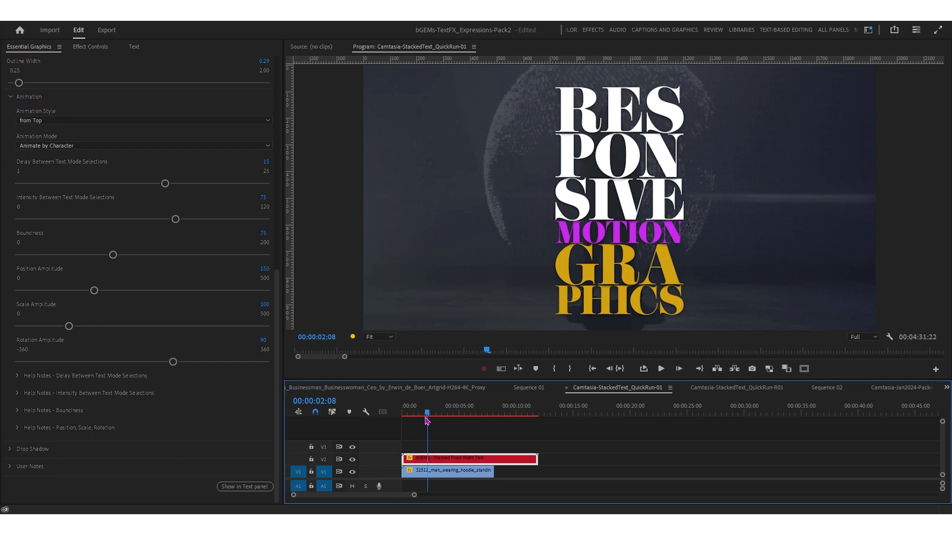
{"action": "left_click_drag", "start_coordinate": [427, 420], "coordinate": [517, 413]}
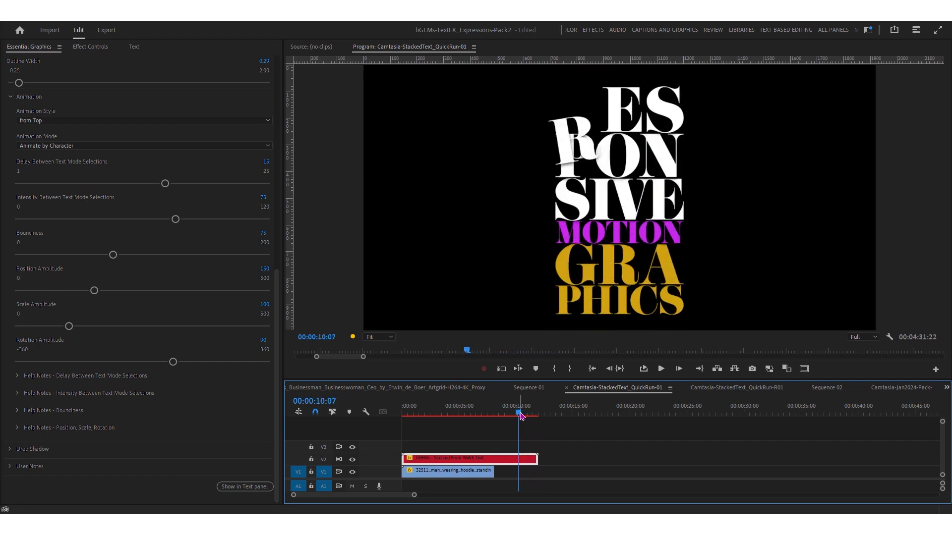
Step the playhead back frame by frame to 00:00:09:23, before the outro starts, and split the text clip there.
{"action": "key", "text": "Left"}
{"action": "key", "text": "Left"}
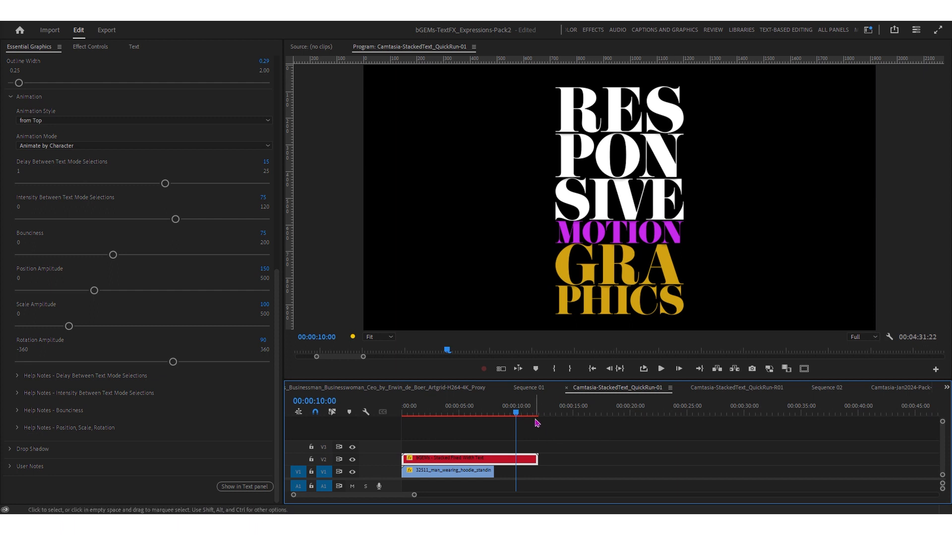
{"action": "key", "text": "Left"}
{"action": "key", "text": "Left"}
{"action": "key", "text": "Left"}
{"action": "key", "text": "Left"}
{"action": "key", "text": "Left"}
{"action": "key", "text": "Left"}
{"action": "key", "text": "Left"}
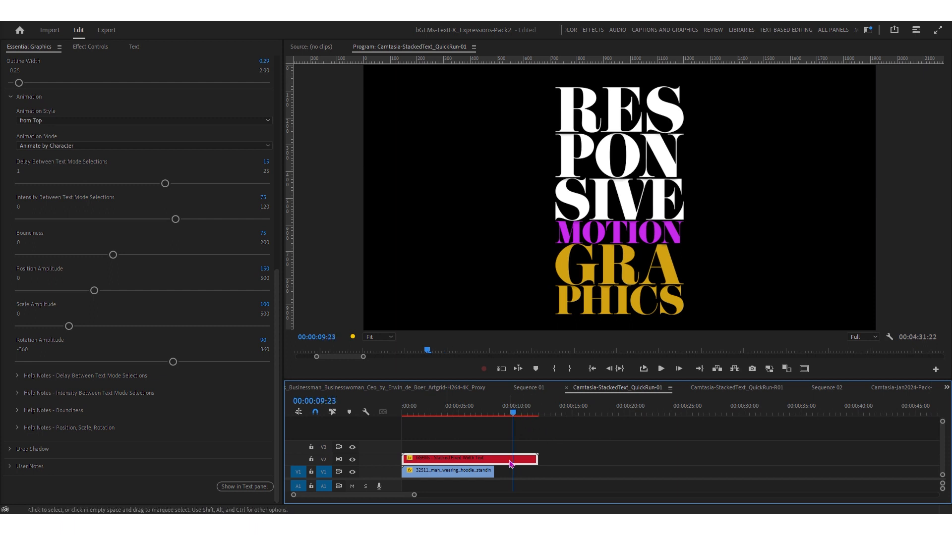
{"action": "key", "text": "ctrl+k"}
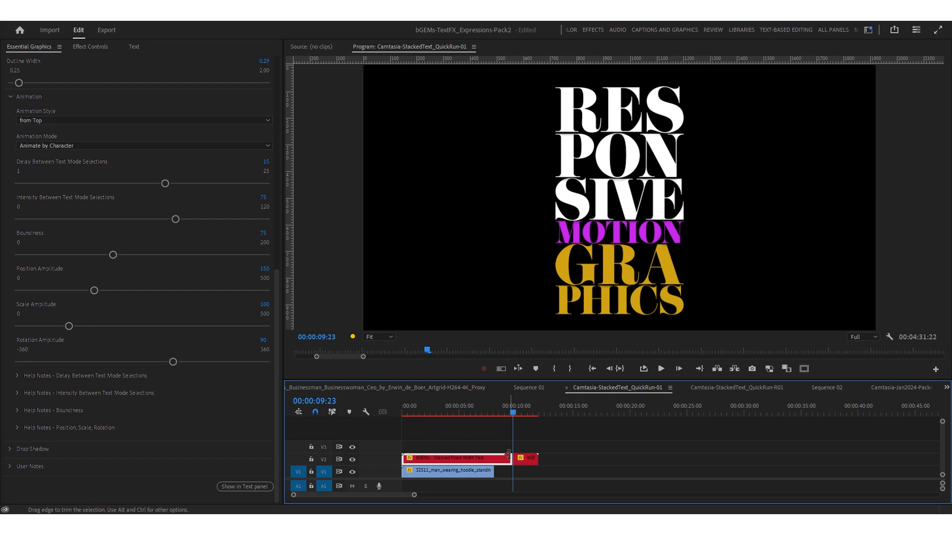
Try ripple trimming the first text segment to about 2.5 seconds, play the result, and undo both the trim and the split.
{"action": "left_click_drag", "start_coordinate": [508, 454], "coordinate": [426, 455]}
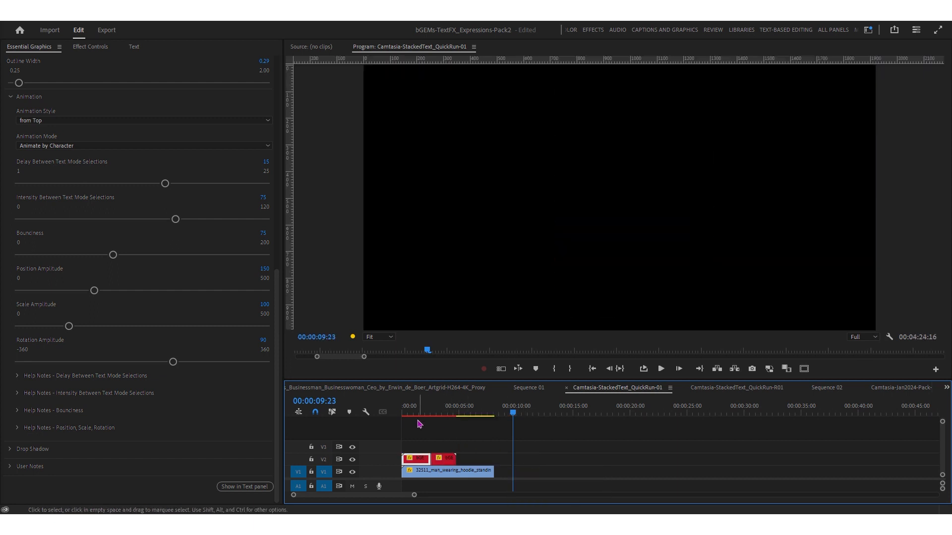
{"action": "left_click", "coordinate": [417, 416]}
{"action": "key", "text": "space"}
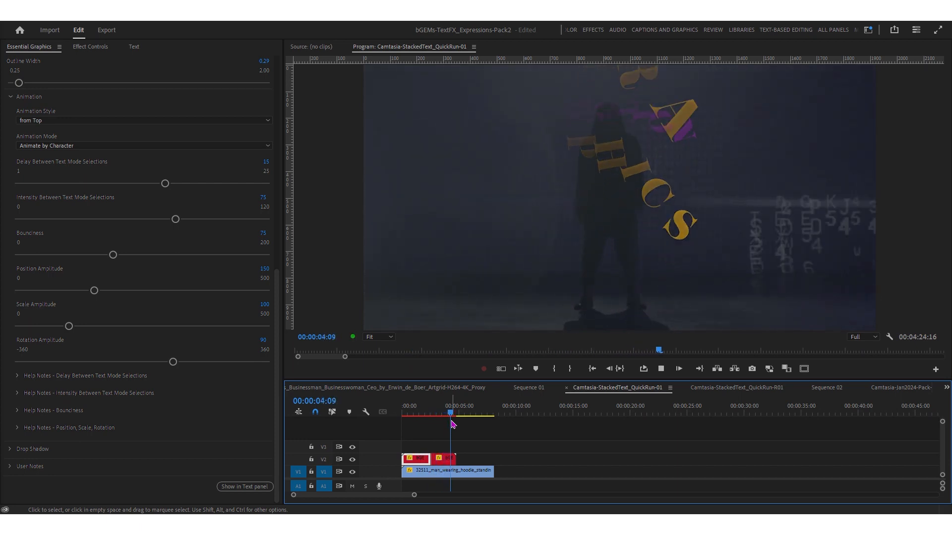
{"action": "key", "text": "space"}
{"action": "key", "text": "ctrl+z"}
{"action": "key", "text": "ctrl+z"}
{"action": "key", "text": "ctrl+z"}
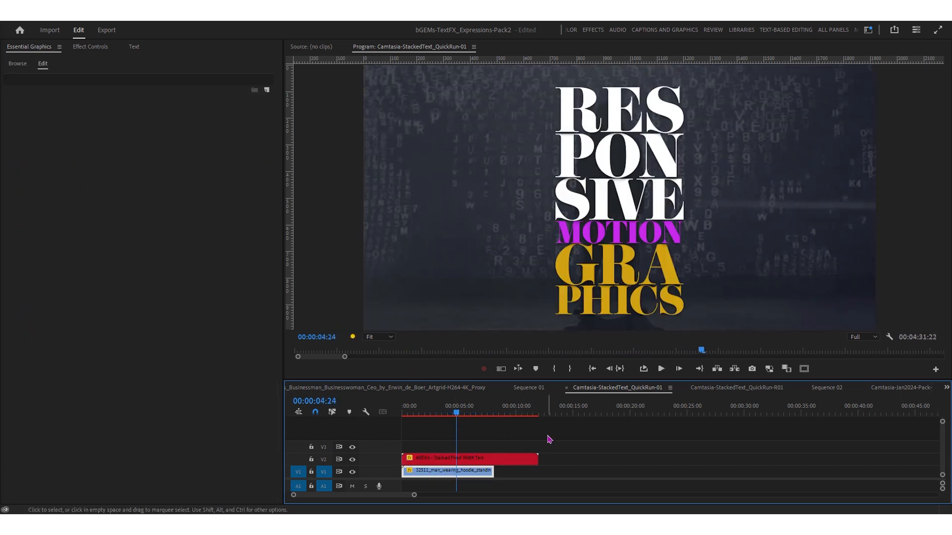
Split the stacked text clip at 00:00:09:22, just before its outro animation.
{"action": "left_click", "coordinate": [513, 412]}
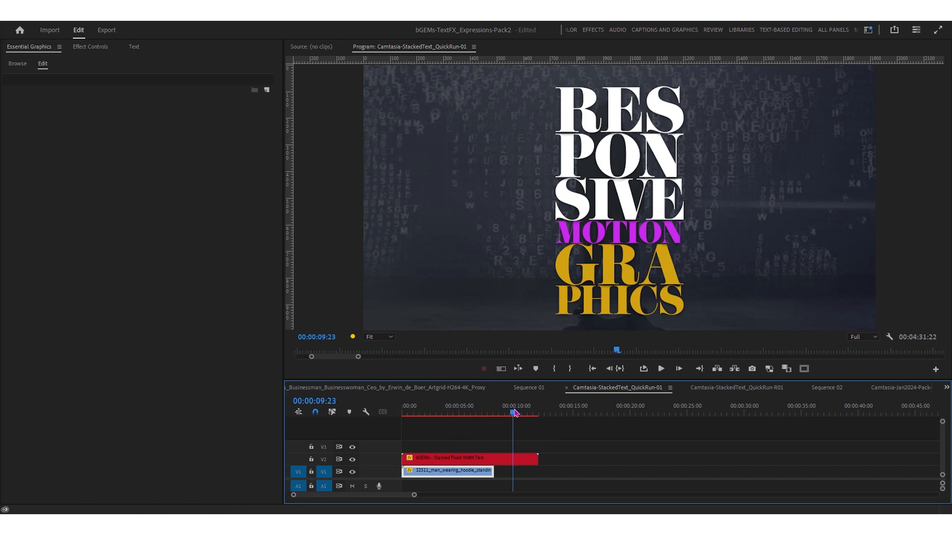
{"action": "left_click", "coordinate": [516, 460]}
{"action": "key", "text": "ctrl+k"}
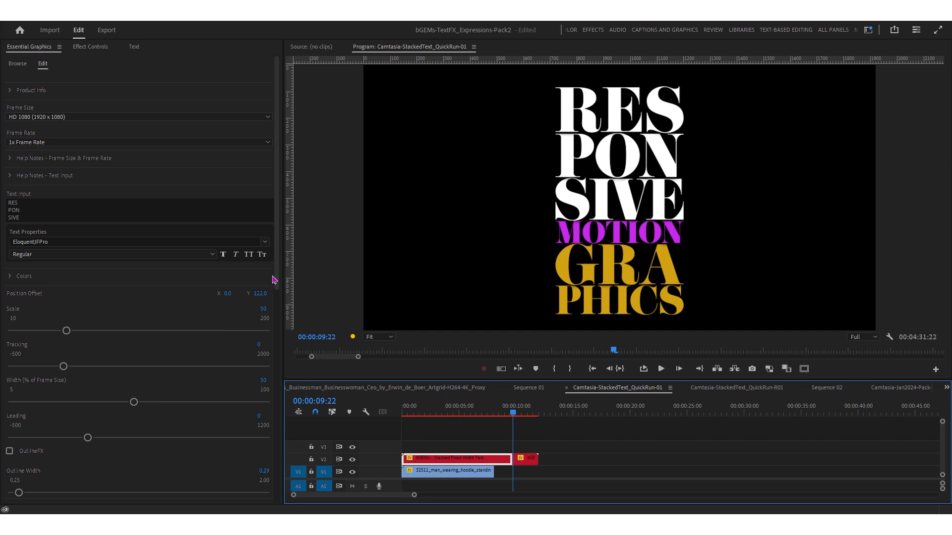
With the first segment's animation settings in view, play the intro from the sequence start and the outro from 00:00:09:22.
{"action": "left_click_drag", "start_coordinate": [272, 279], "coordinate": [278, 449]}
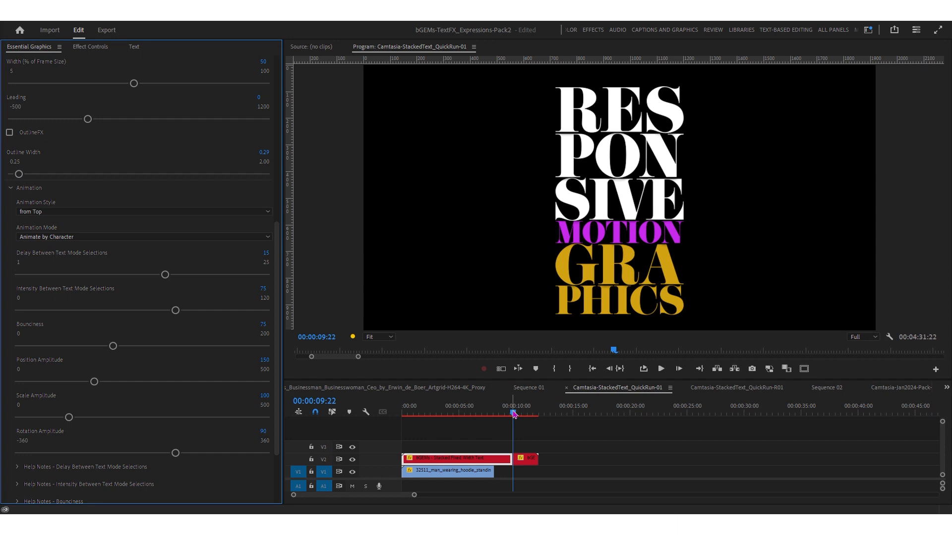
{"action": "left_click_drag", "start_coordinate": [513, 413], "coordinate": [391, 413]}
{"action": "key", "text": "space"}
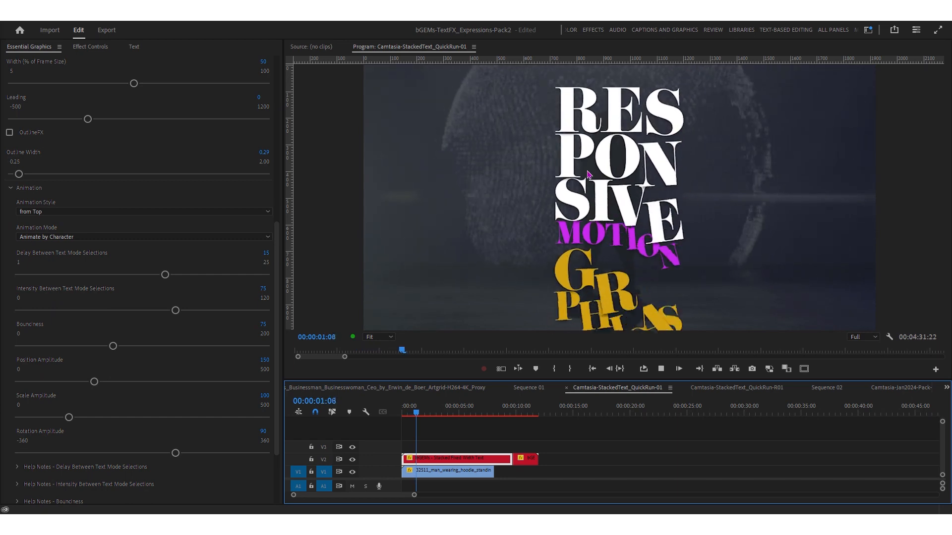
{"action": "key", "text": "space"}
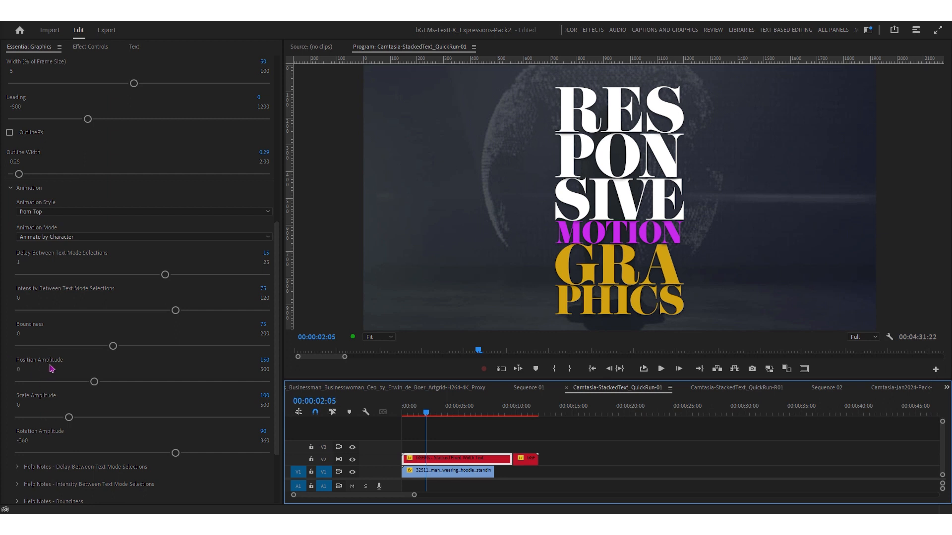
{"action": "left_click", "coordinate": [511, 417]}
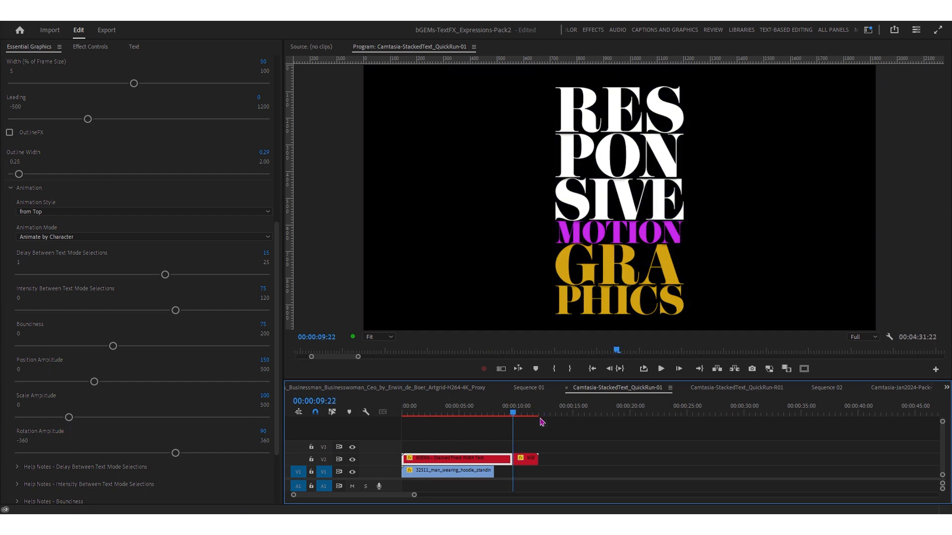
{"action": "key", "text": "space"}
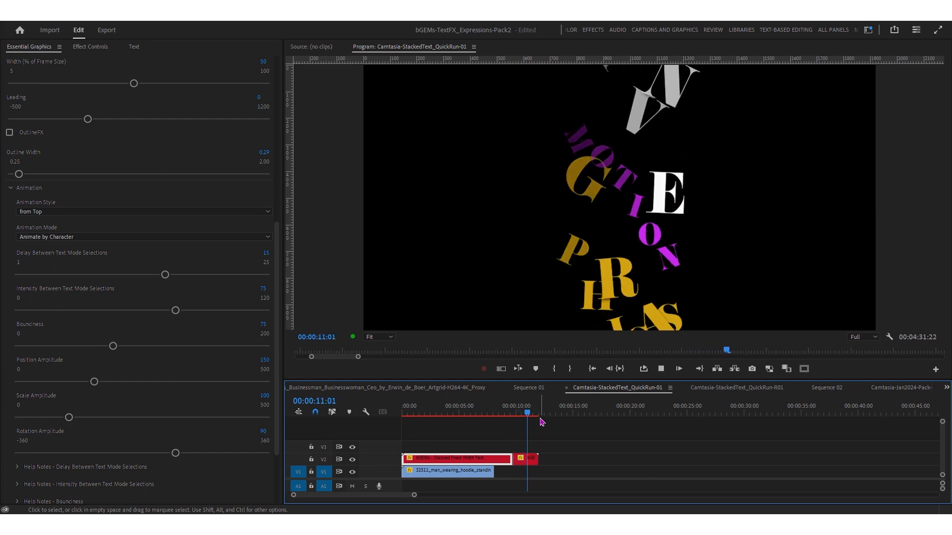
Replay the text's intro from the sequence start and its outro, and return the playhead to just before the split.
{"action": "left_click", "coordinate": [399, 421]}
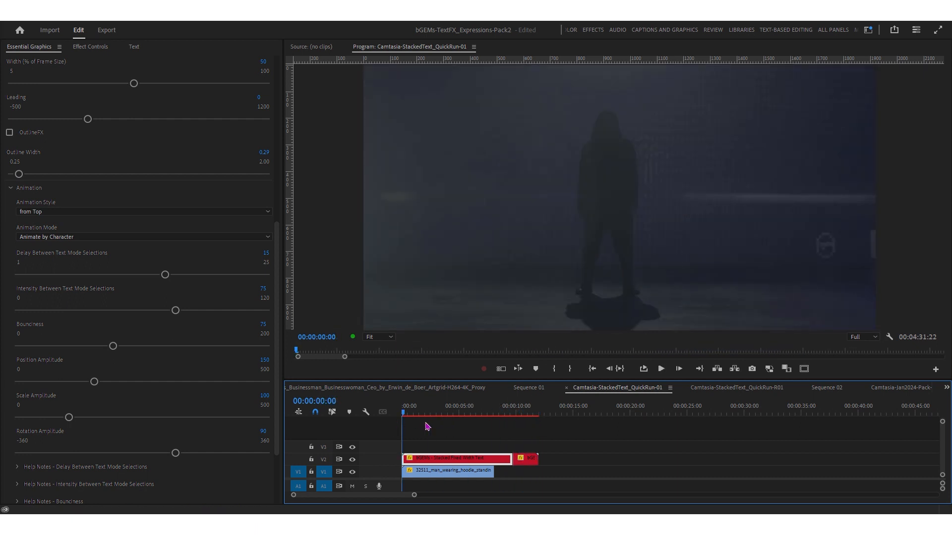
{"action": "key", "text": "space"}
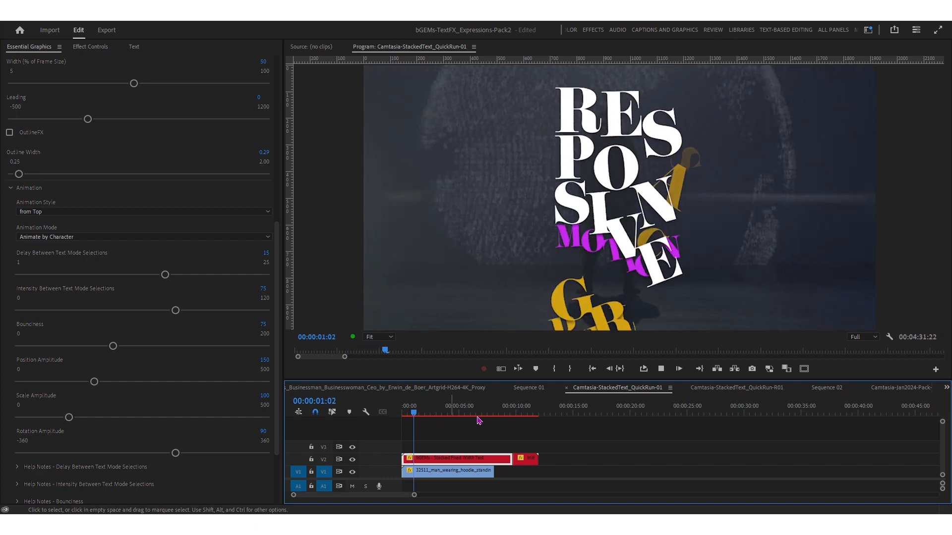
{"action": "left_click", "coordinate": [514, 419]}
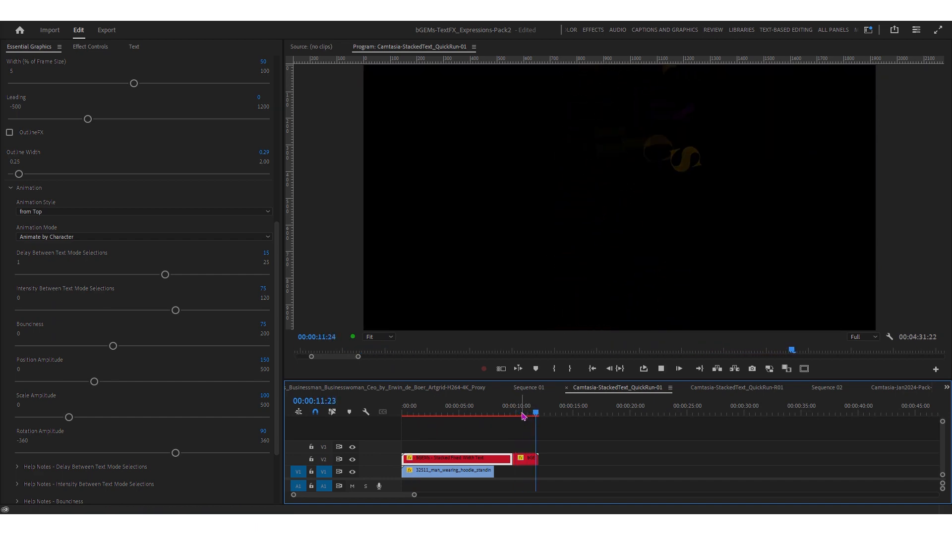
{"action": "left_click", "coordinate": [519, 415]}
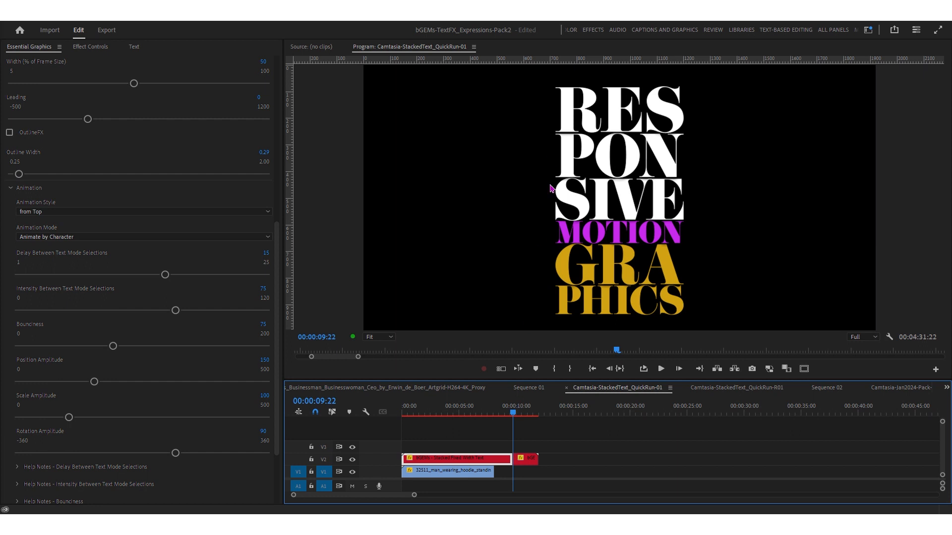
{"action": "left_click", "coordinate": [506, 414]}
Ripple trim the first text segment to end at 00:00:02:29 and place the playhead at 00:00:04:09 within the outro segment.
{"action": "left_click", "coordinate": [525, 462]}
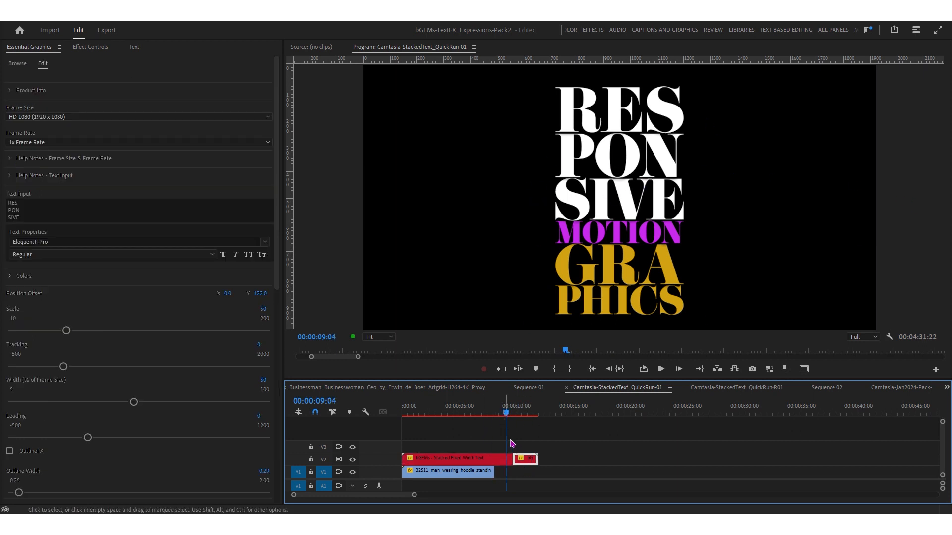
{"action": "left_click", "coordinate": [513, 413]}
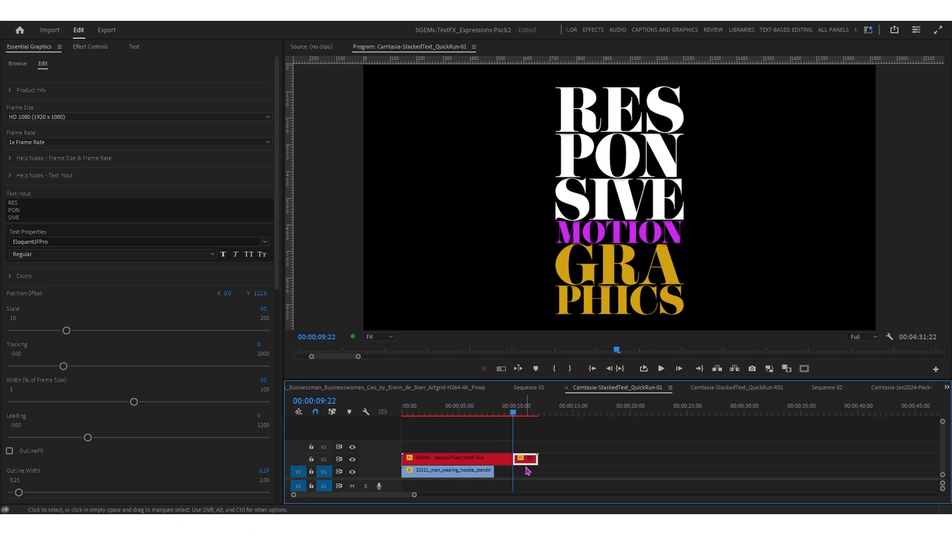
{"action": "left_click_drag", "start_coordinate": [507, 459], "coordinate": [432, 455]}
{"action": "left_click", "coordinate": [450, 412]}
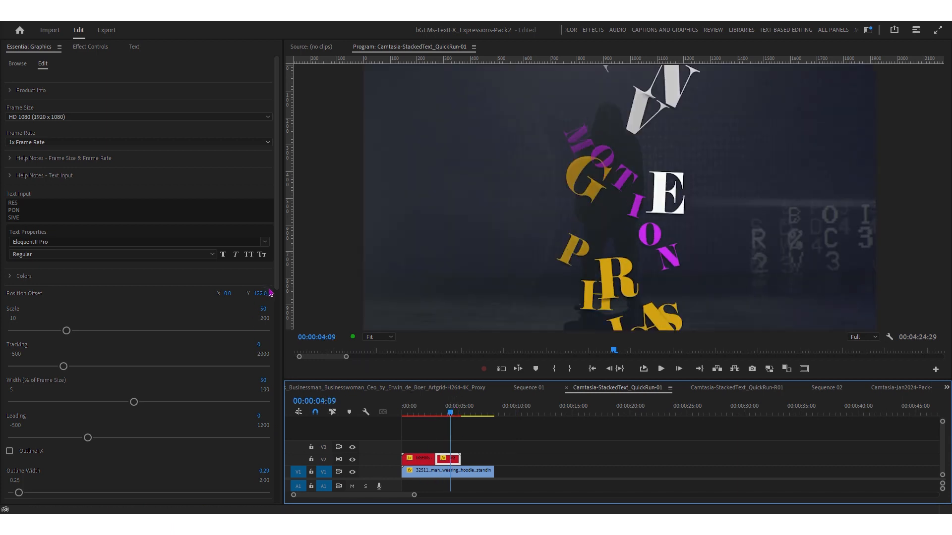
Set the outro segment's Animation Style to from Right.
{"action": "left_click_drag", "start_coordinate": [276, 295], "coordinate": [288, 437]}
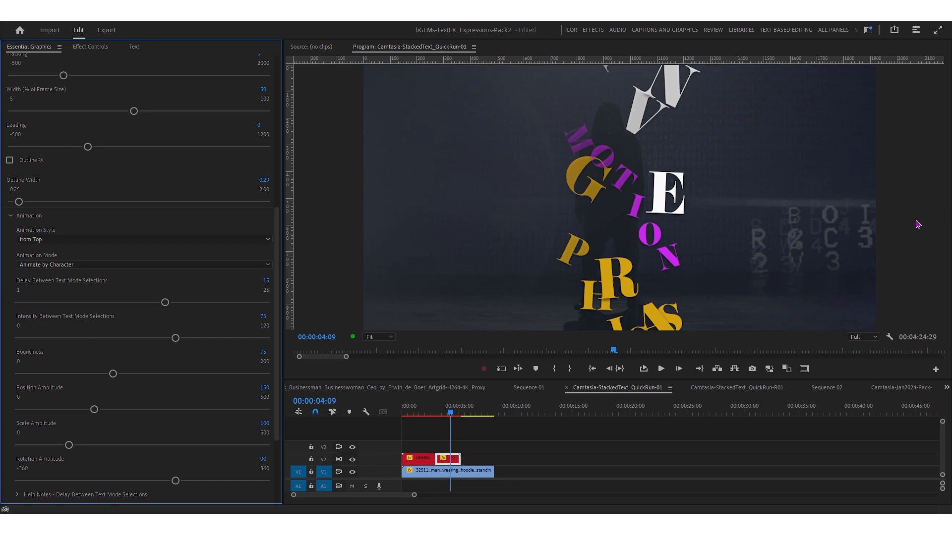
{"action": "left_click_drag", "start_coordinate": [276, 288], "coordinate": [278, 336]}
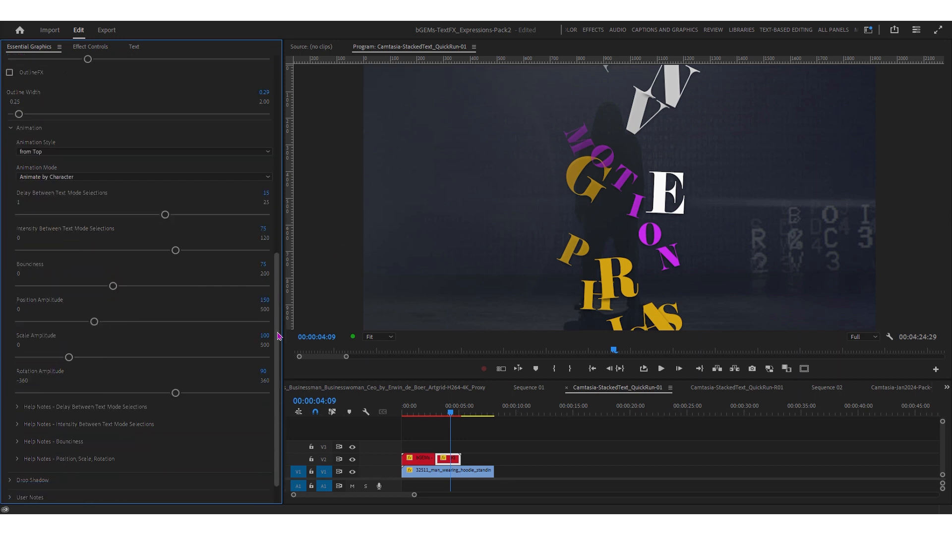
{"action": "left_click", "coordinate": [39, 151]}
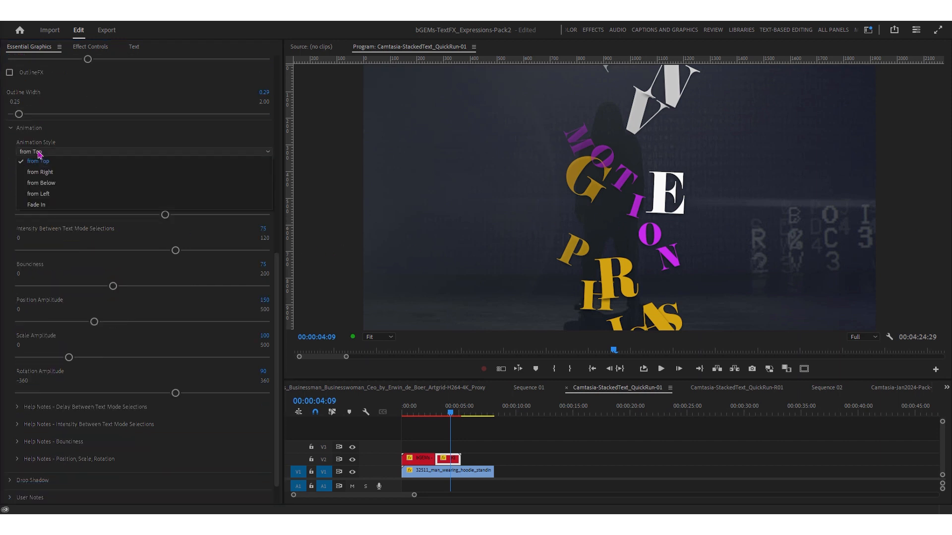
{"action": "left_click", "coordinate": [54, 172]}
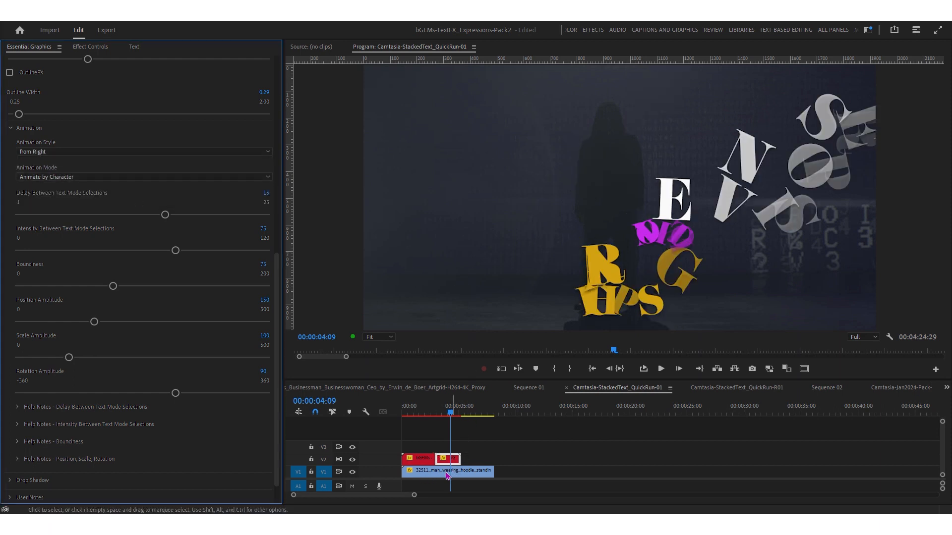
Play the outro from the cut at 00:00:02:29 and the shortened text animation from the sequence start.
{"action": "left_click", "coordinate": [437, 412]}
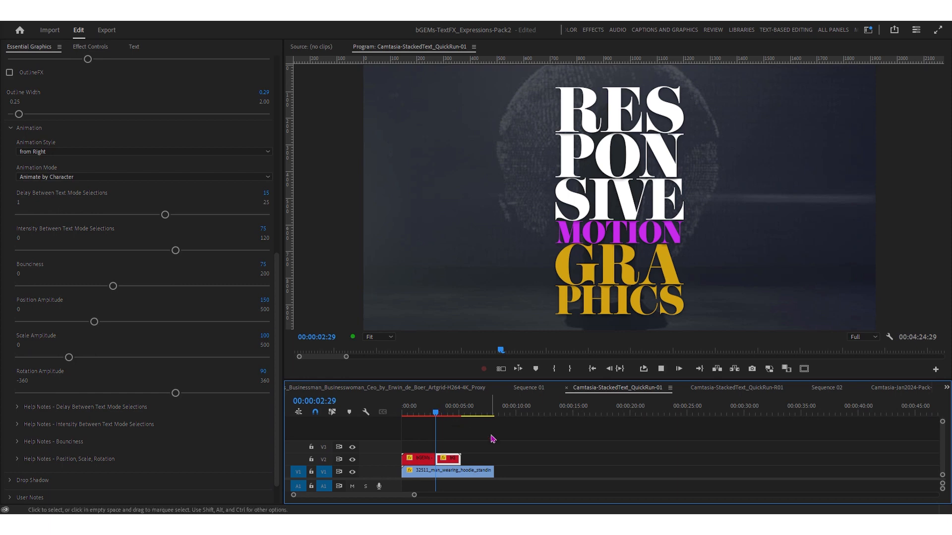
{"action": "key", "text": "space"}
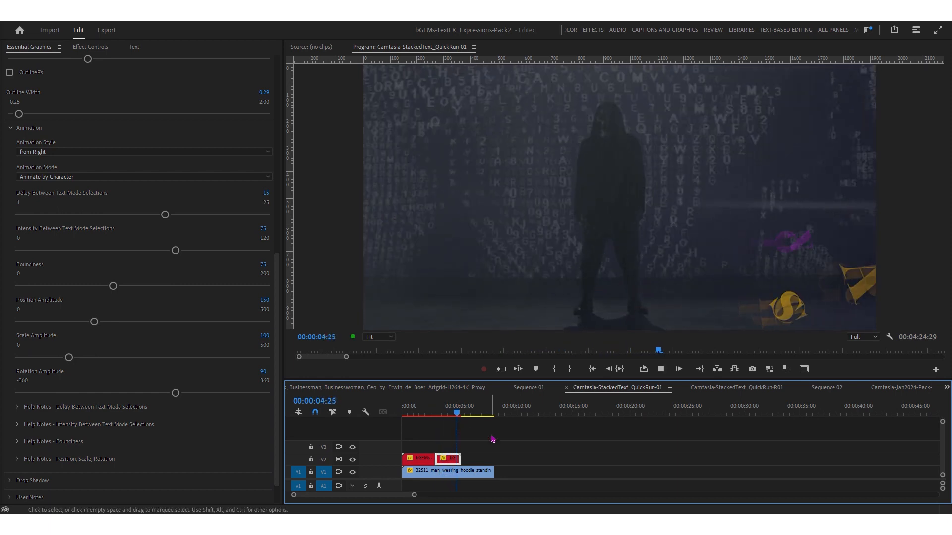
{"action": "left_click", "coordinate": [403, 408]}
{"action": "left_click", "coordinate": [424, 462]}
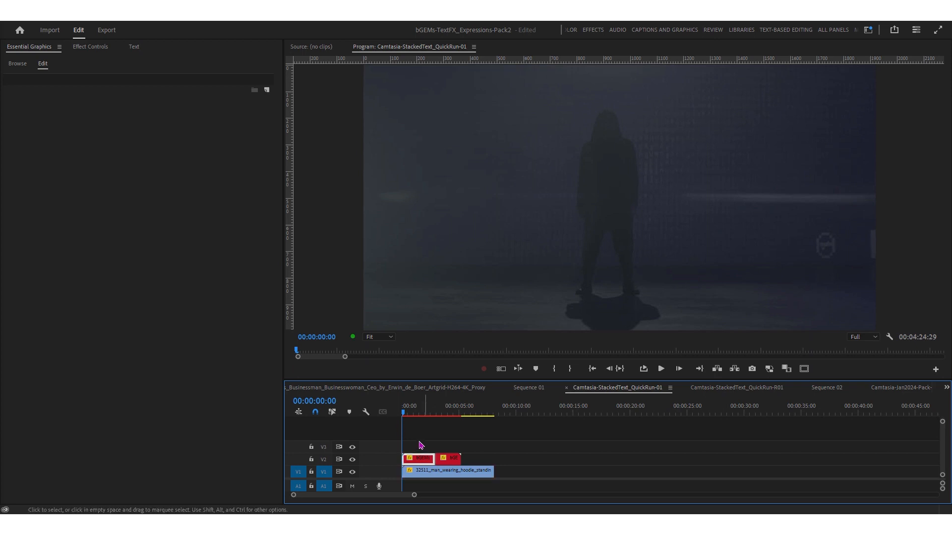
{"action": "key", "text": "space"}
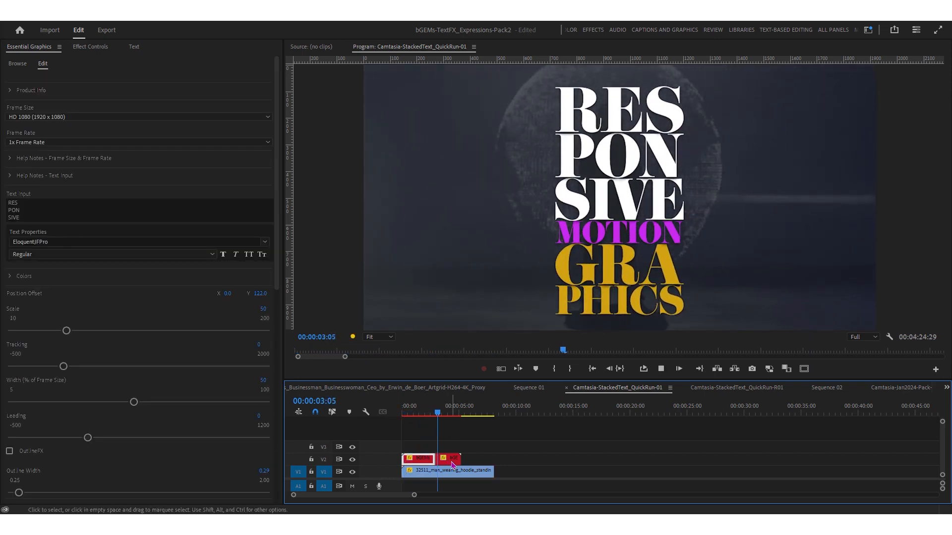
Move the playhead to 00:00:04:05, select the outro segment and bring its Drop Shadow settings into view.
{"action": "left_click", "coordinate": [449, 435]}
{"action": "left_click", "coordinate": [447, 460]}
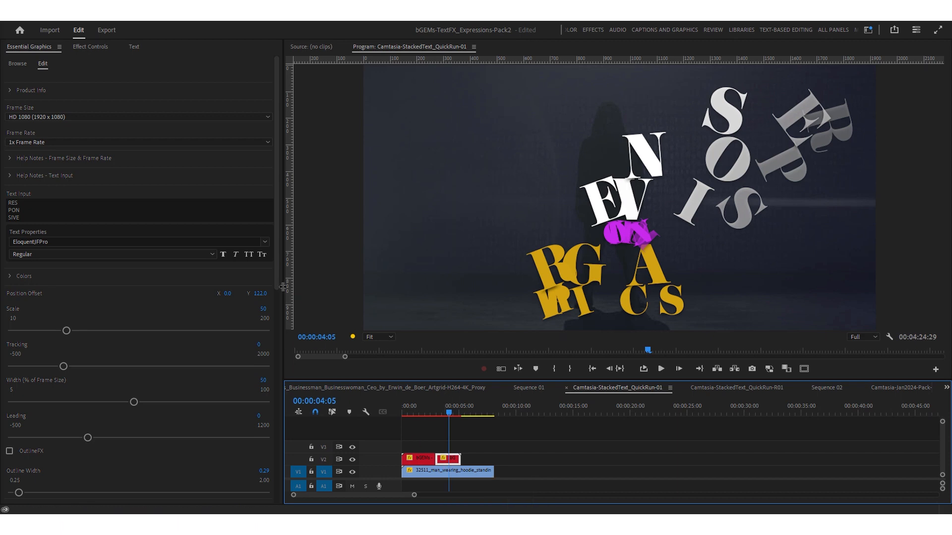
{"action": "left_click_drag", "start_coordinate": [277, 282], "coordinate": [280, 439]}
{"action": "left_click", "coordinate": [10, 202]}
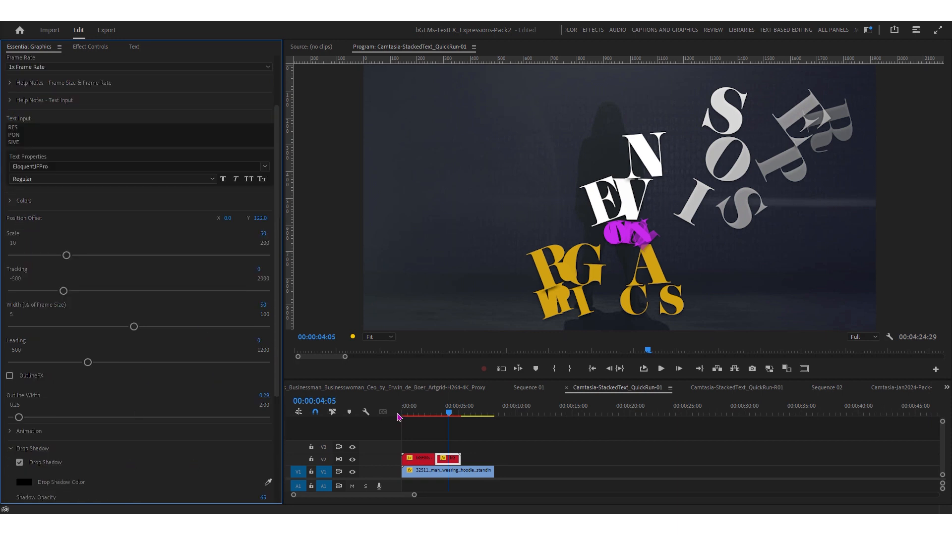
At 00:00:01:25, set the first text segment's Leading to -20 and enlarge the preview to 100% for inspection.
{"action": "left_click", "coordinate": [423, 407]}
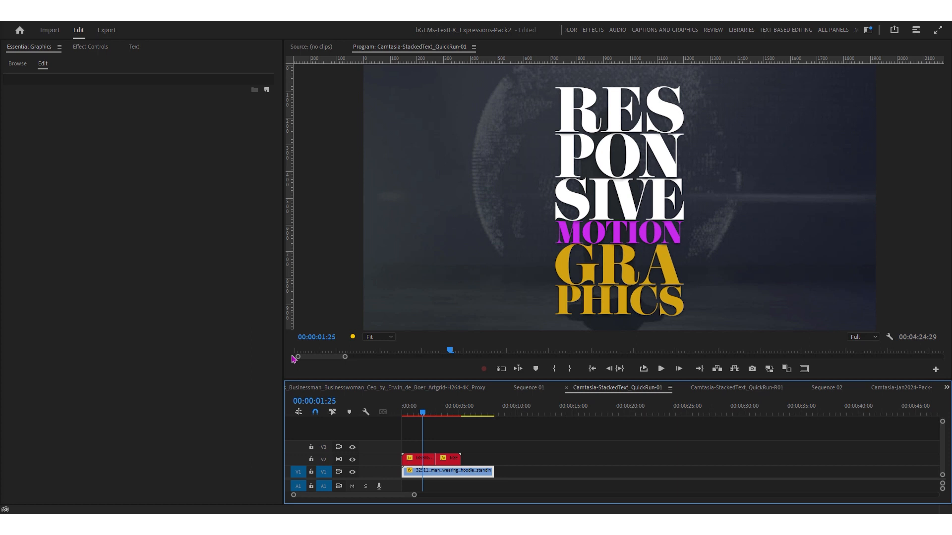
{"action": "left_click", "coordinate": [416, 458]}
{"action": "left_click_drag", "start_coordinate": [279, 285], "coordinate": [286, 315]}
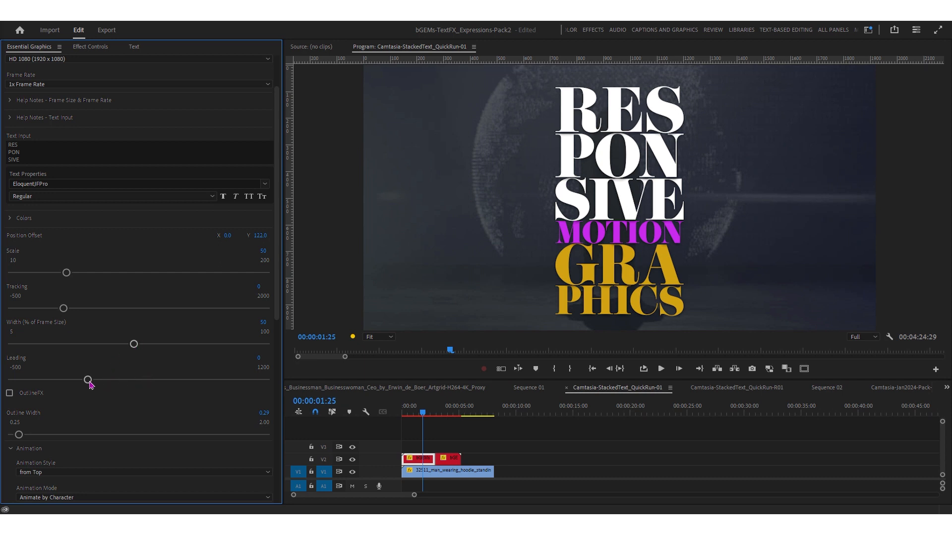
{"action": "left_click_drag", "start_coordinate": [89, 382], "coordinate": [84, 381]}
{"action": "left_click", "coordinate": [519, 303]}
{"action": "key", "text": "="}
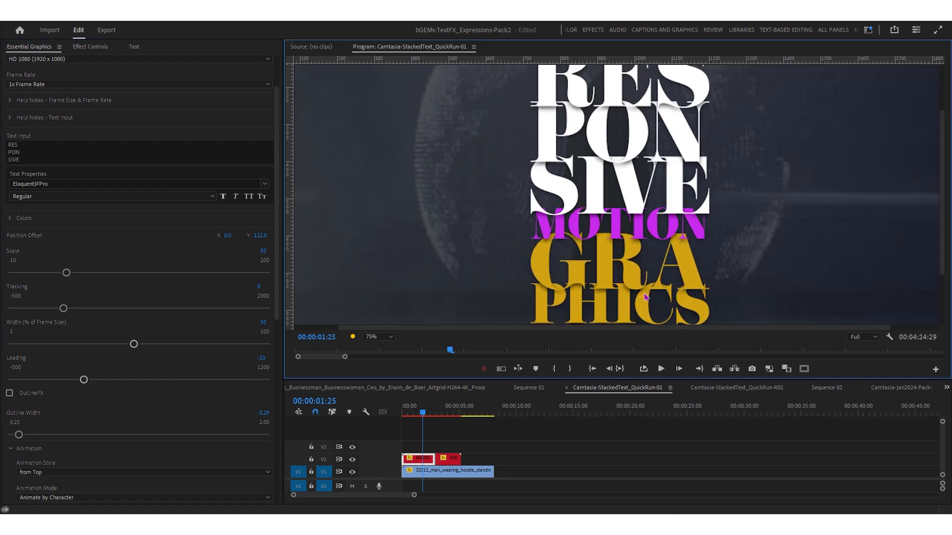
{"action": "key", "text": "="}
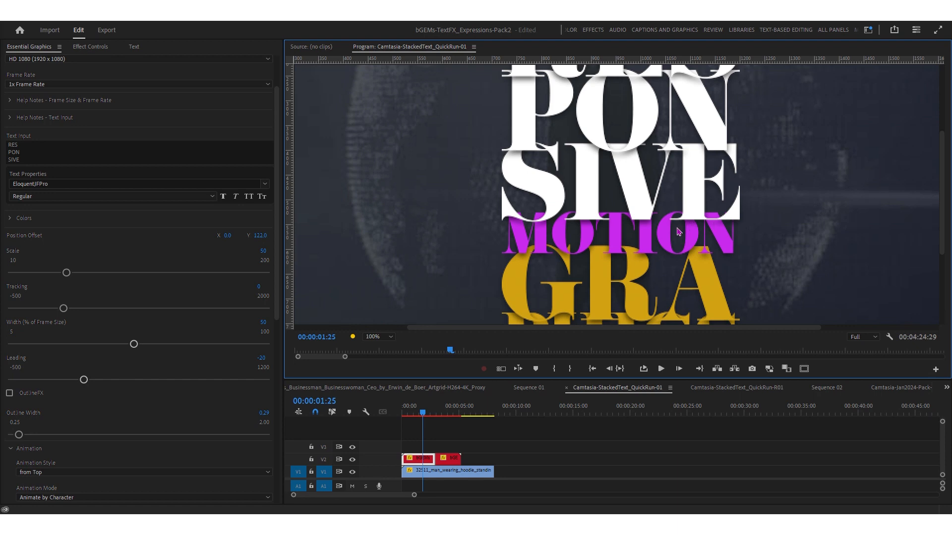
Open the first segment's Drop Shadow settings and switch the shadow off and back on to compare the overlapping letters.
{"action": "left_click_drag", "start_coordinate": [278, 319], "coordinate": [286, 501]}
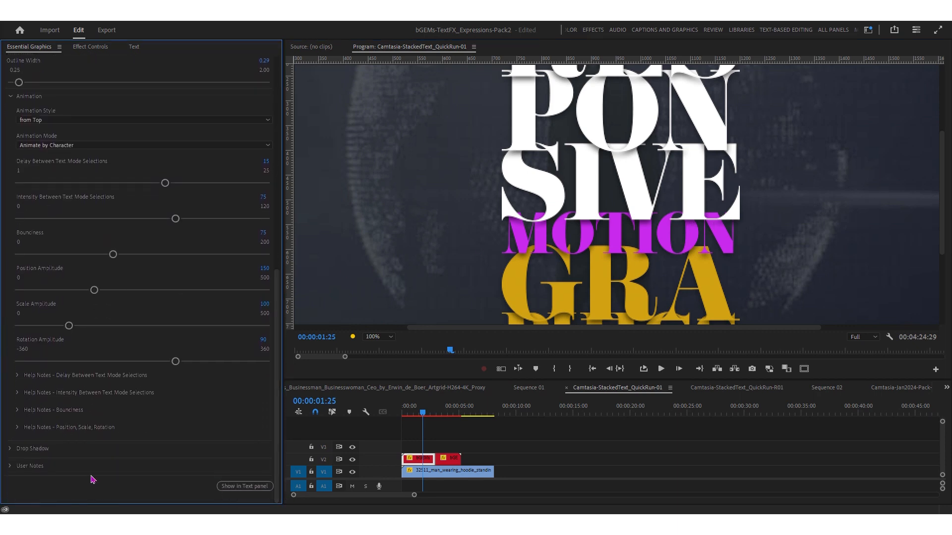
{"action": "left_click", "coordinate": [10, 98]}
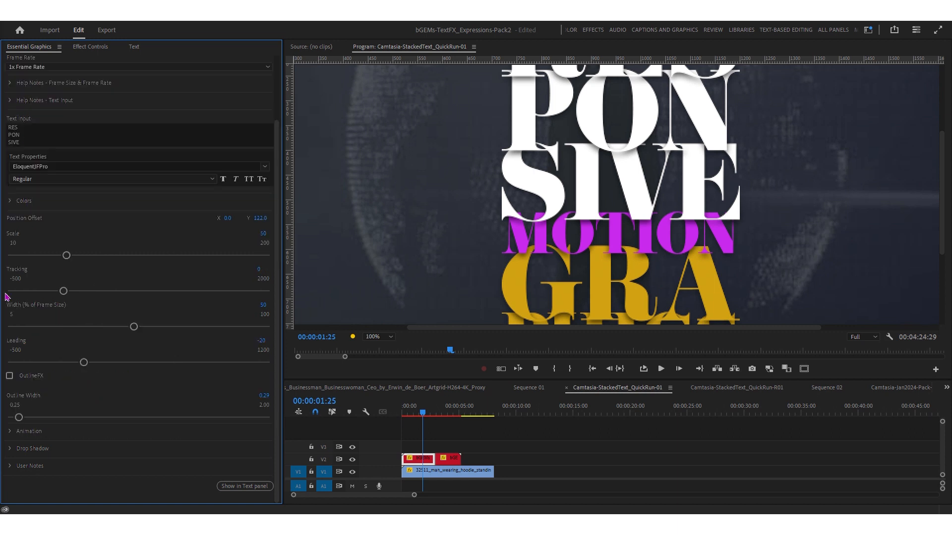
{"action": "left_click", "coordinate": [15, 449]}
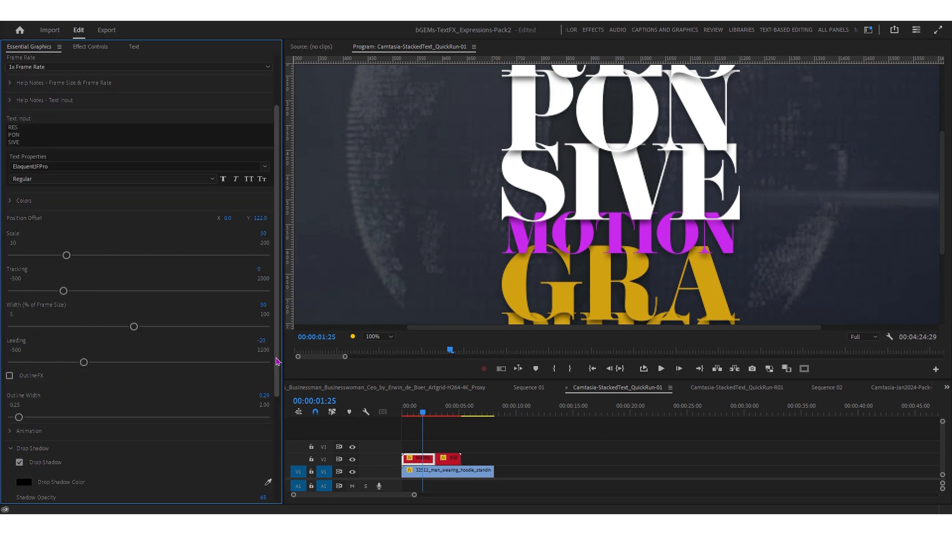
{"action": "scroll", "coordinate": [189, 421], "scroll_direction": "down", "scroll_amount": 5}
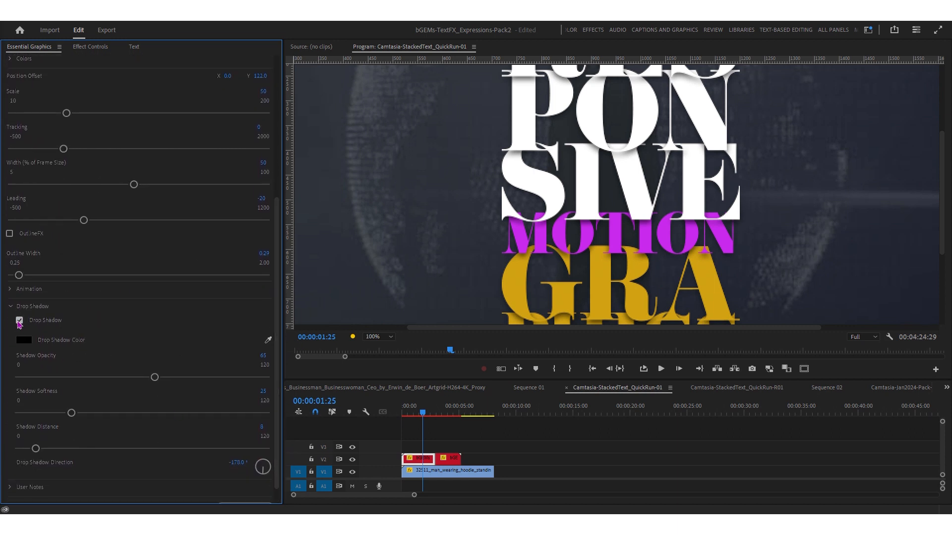
{"action": "left_click", "coordinate": [19, 320]}
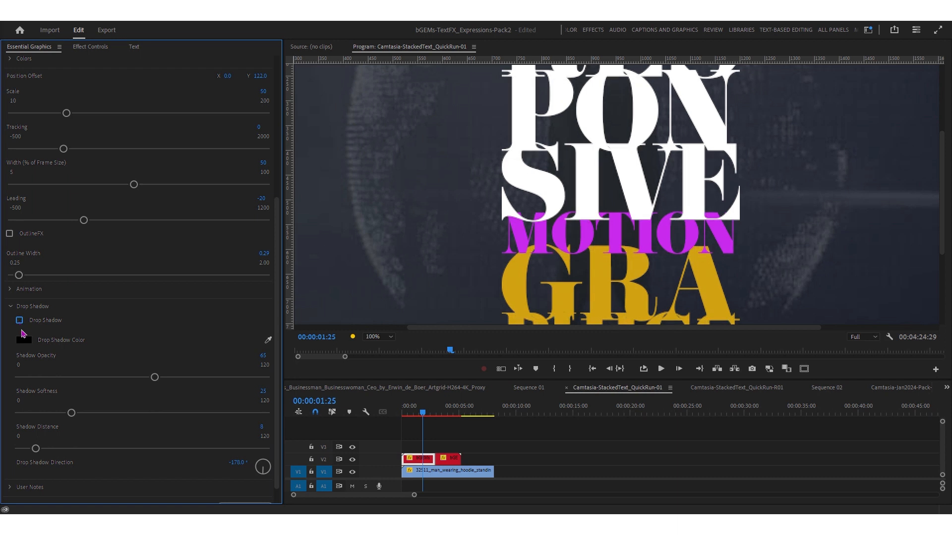
{"action": "left_click", "coordinate": [20, 321]}
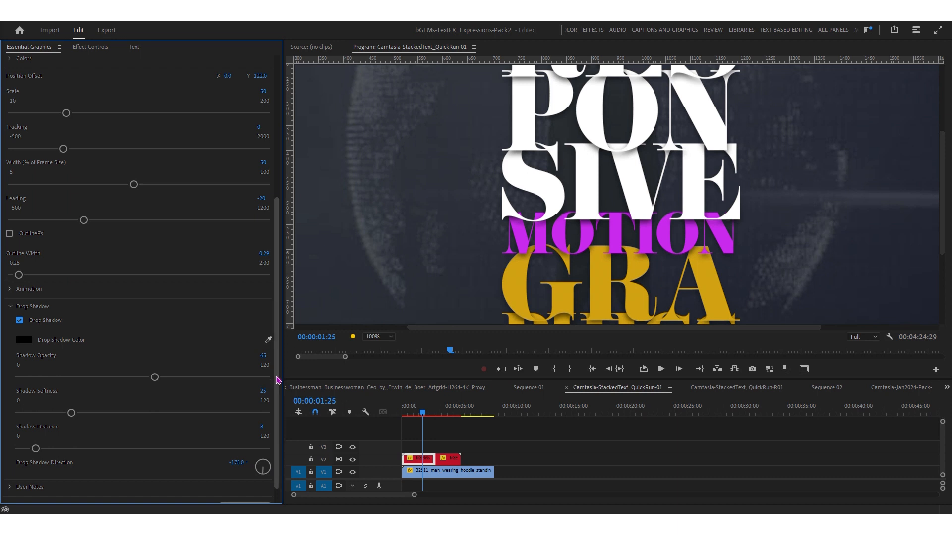
Set the first segment's Shadow Opacity to 40 and Shadow Distance to 35.
{"action": "scroll", "coordinate": [154, 386], "scroll_direction": "down", "scroll_amount": 1}
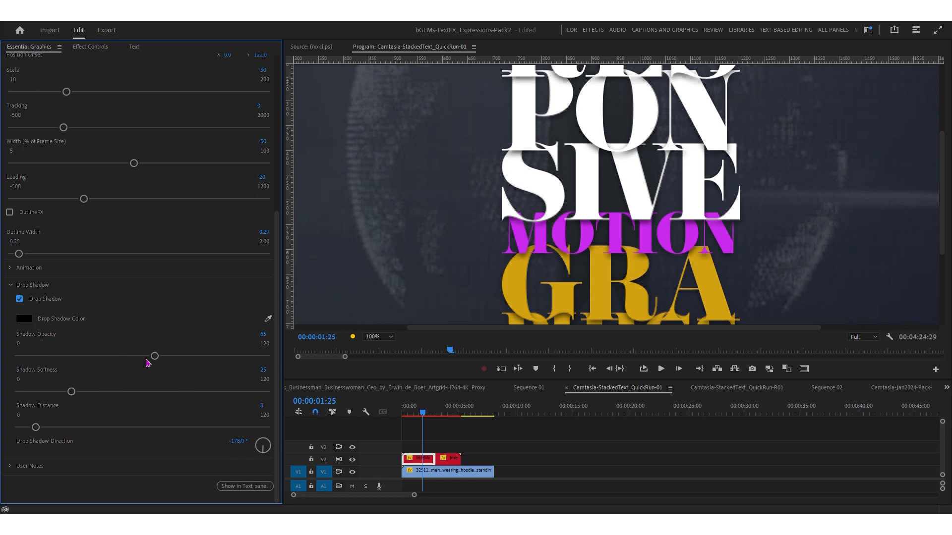
{"action": "left_click_drag", "start_coordinate": [155, 358], "coordinate": [181, 358]}
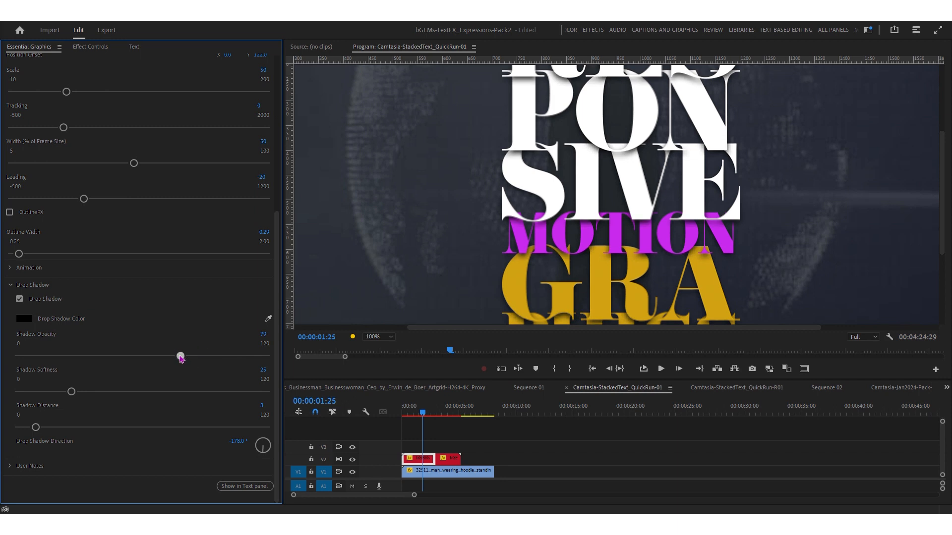
{"action": "left_click", "coordinate": [89, 428]}
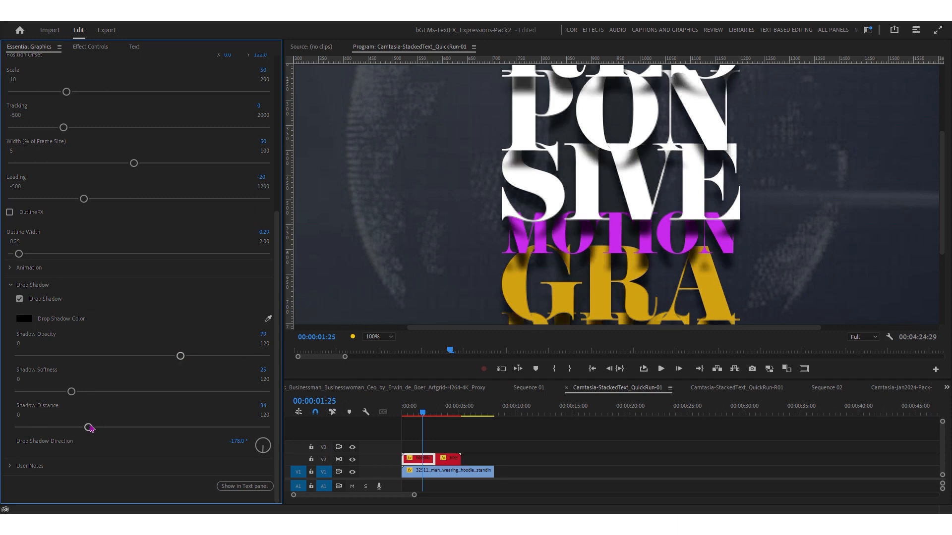
{"action": "left_click_drag", "start_coordinate": [126, 356], "coordinate": [103, 359]}
{"action": "left_click", "coordinate": [422, 415]}
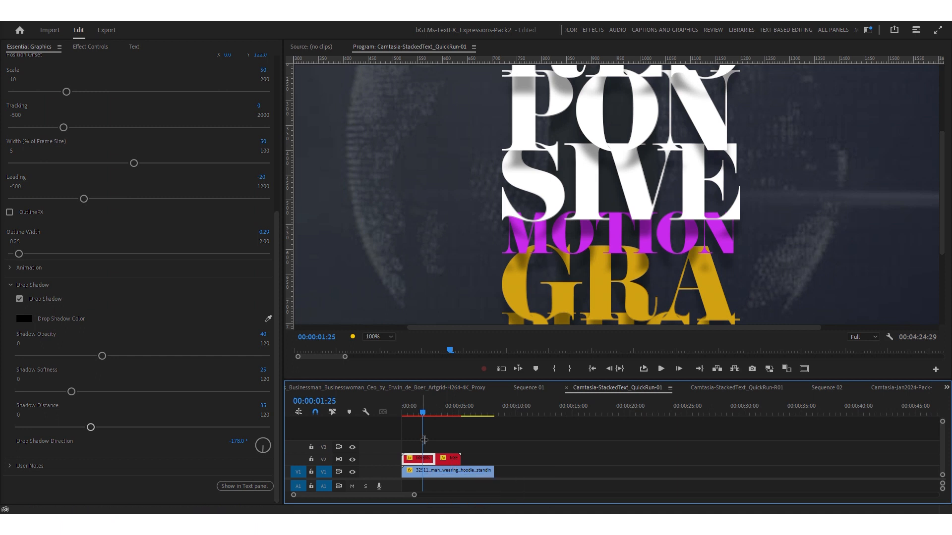
Delete the outro segment and extend the first text segment's end back out to its full length.
{"action": "left_click", "coordinate": [453, 462]}
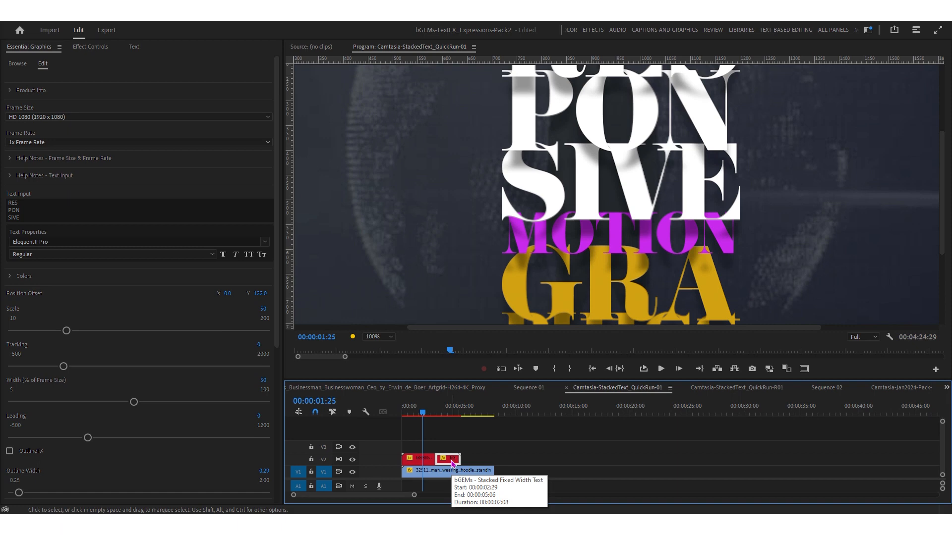
{"action": "key", "text": "Delete"}
{"action": "left_click", "coordinate": [441, 408]}
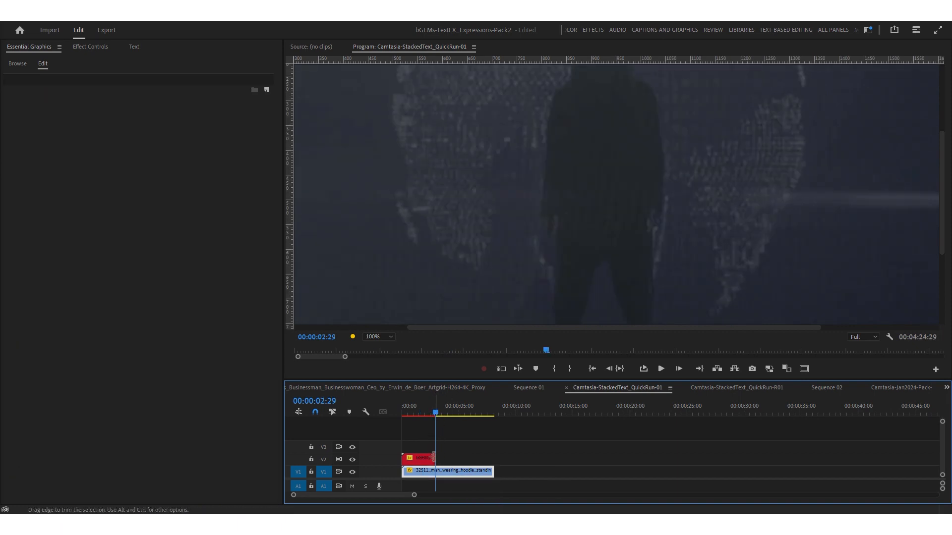
{"action": "left_click_drag", "start_coordinate": [435, 458], "coordinate": [538, 427]}
Split the restored text clip at 00:00:09:27, near the start of its outro.
{"action": "left_click", "coordinate": [514, 407]}
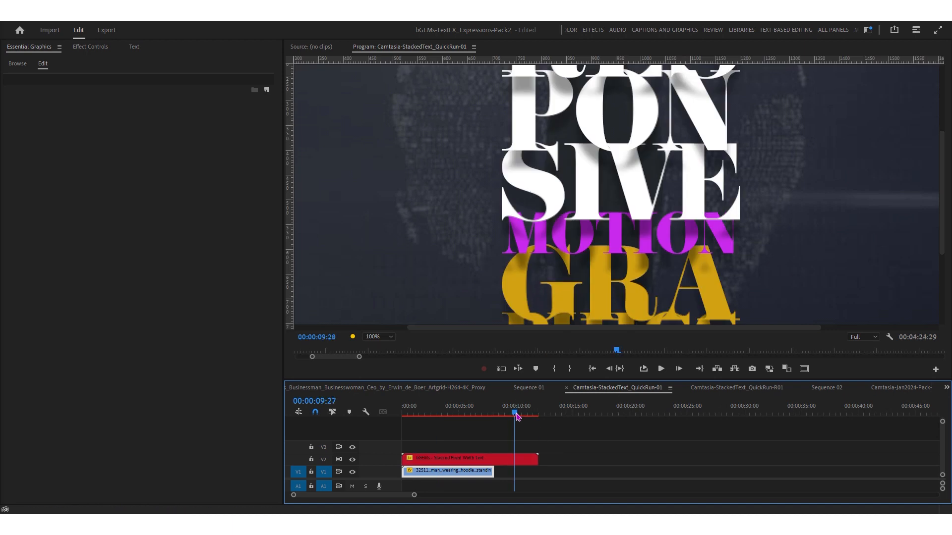
{"action": "left_click", "coordinate": [516, 461]}
{"action": "key", "text": "ctrl+k"}
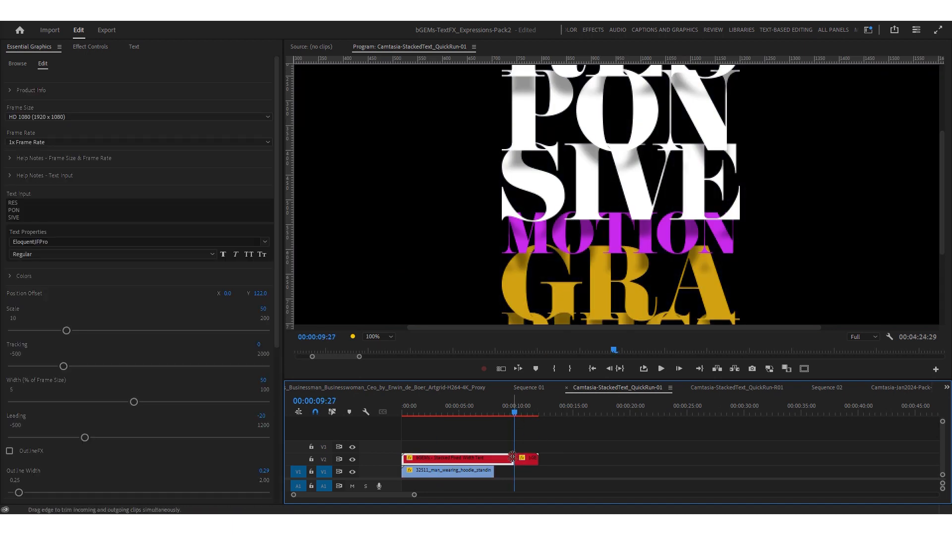
Ripple-trim the first text segment's end back to about 00:00:03:00 and select the outro segment that follows it.
{"action": "left_click_drag", "start_coordinate": [512, 457], "coordinate": [436, 457]}
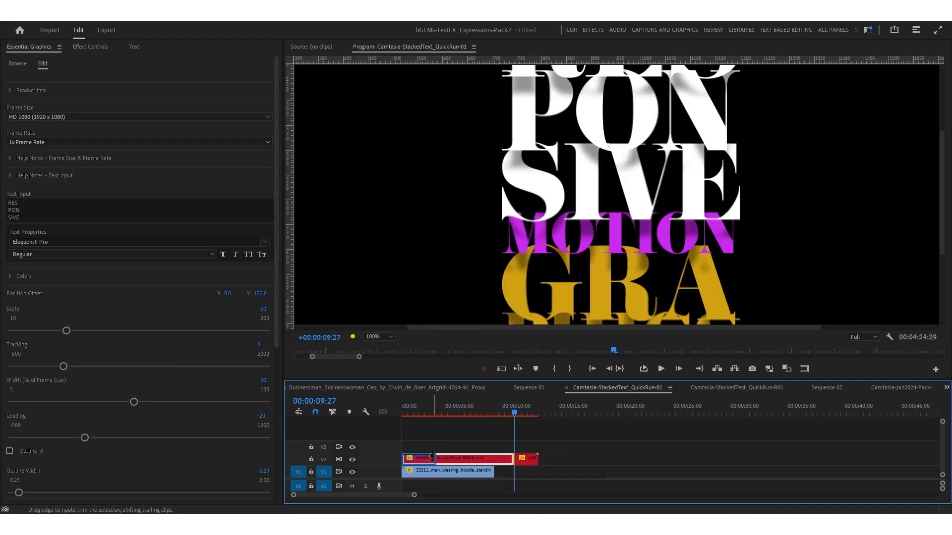
{"action": "left_click", "coordinate": [450, 413]}
{"action": "left_click", "coordinate": [449, 459]}
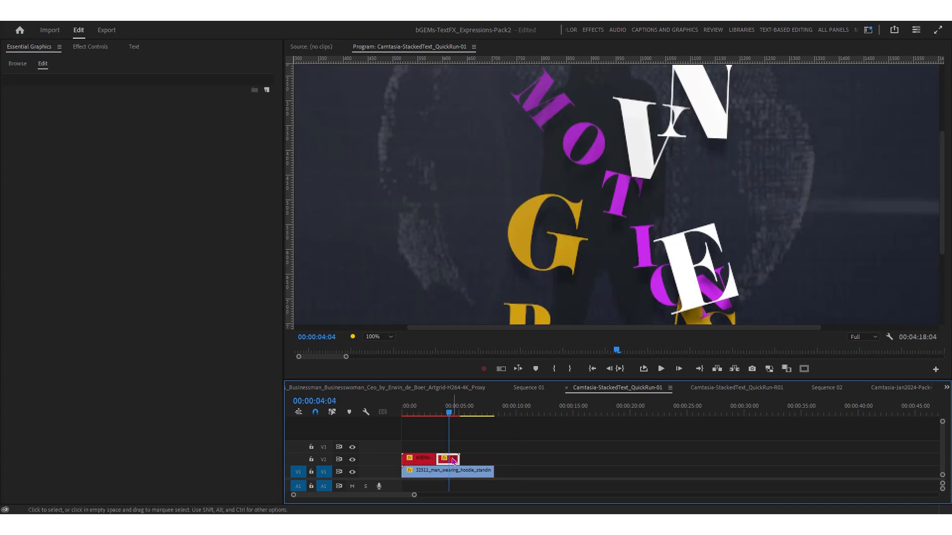
Set the outro segment's Animation Style to from Right in its Animation settings.
{"action": "left_click_drag", "start_coordinate": [277, 283], "coordinate": [315, 388]}
{"action": "scroll", "coordinate": [22, 366], "scroll_direction": "down", "scroll_amount": 1}
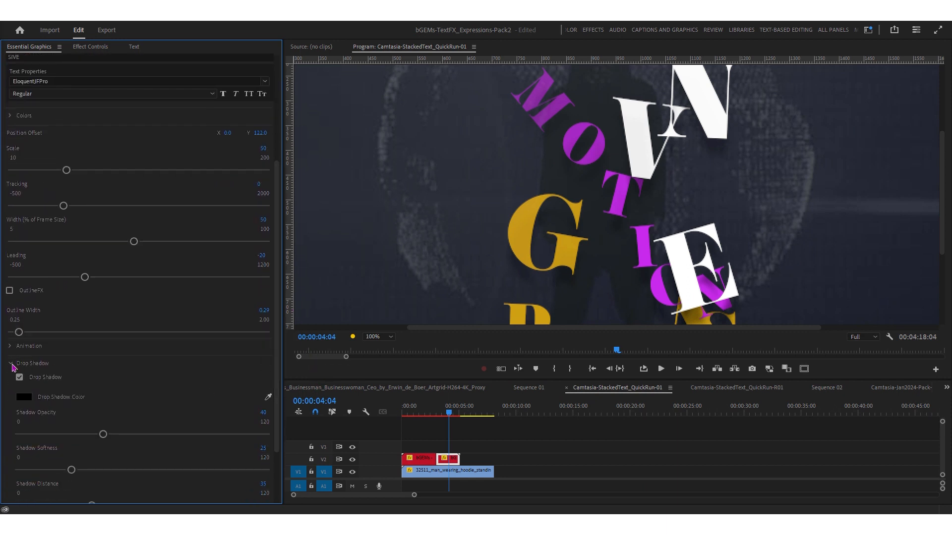
{"action": "left_click", "coordinate": [11, 366]}
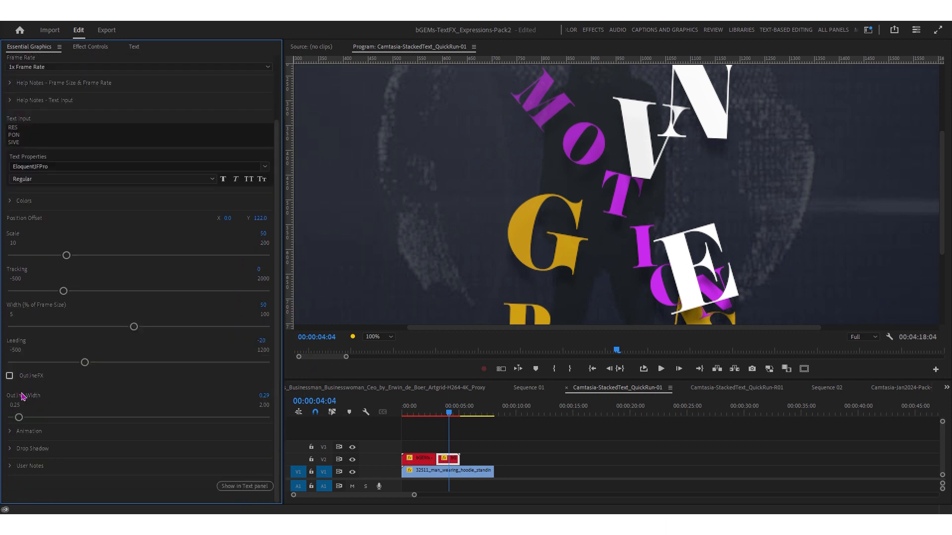
{"action": "left_click", "coordinate": [12, 434]}
{"action": "left_click_drag", "start_coordinate": [276, 329], "coordinate": [287, 418]}
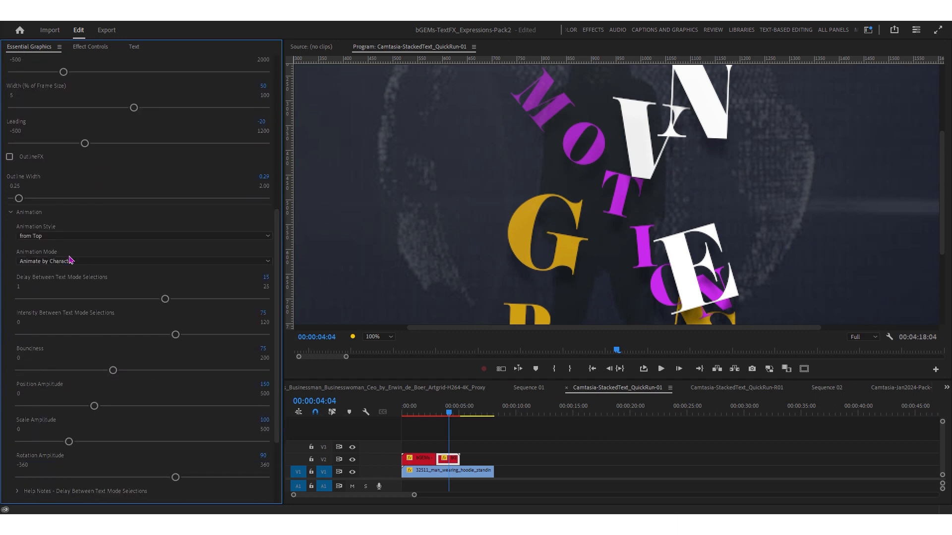
{"action": "left_click", "coordinate": [64, 237]}
{"action": "left_click", "coordinate": [92, 253]}
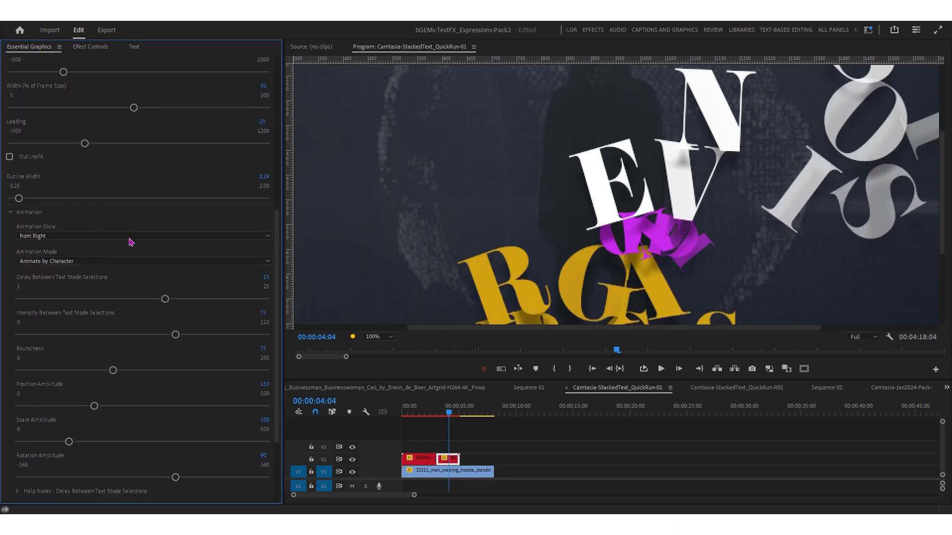
Fit the whole frame in the program monitor and preview the sequence from its start through the outro animation.
{"action": "left_click", "coordinate": [401, 252]}
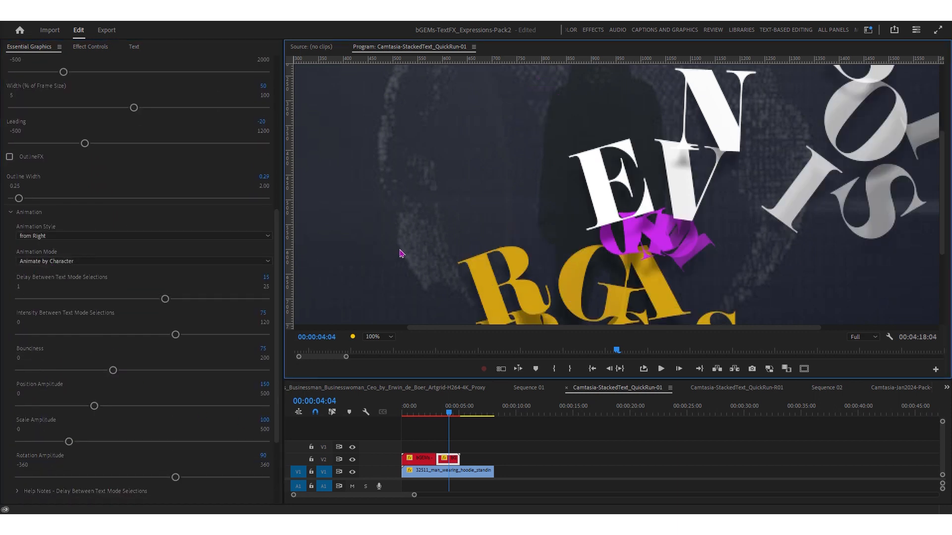
{"action": "key", "text": "ctrl+minus"}
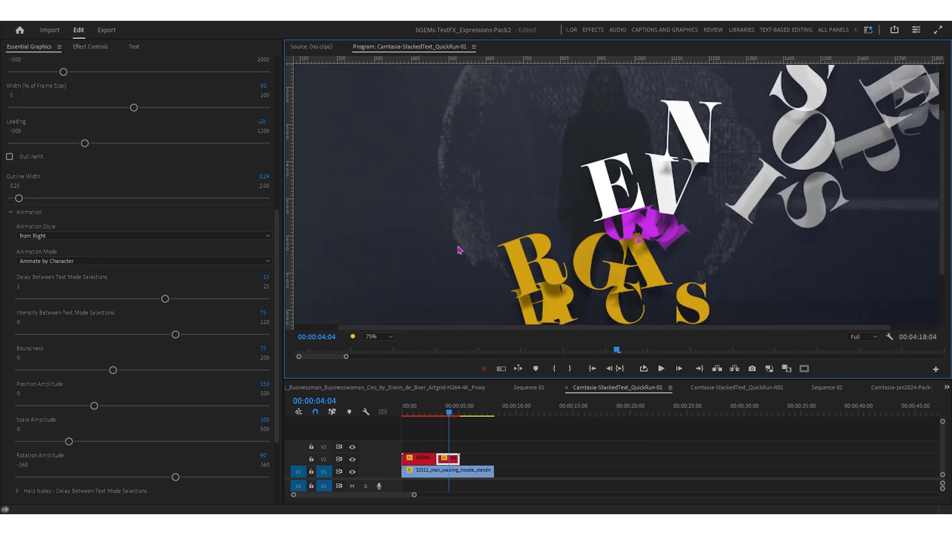
{"action": "key", "text": "alt+f"}
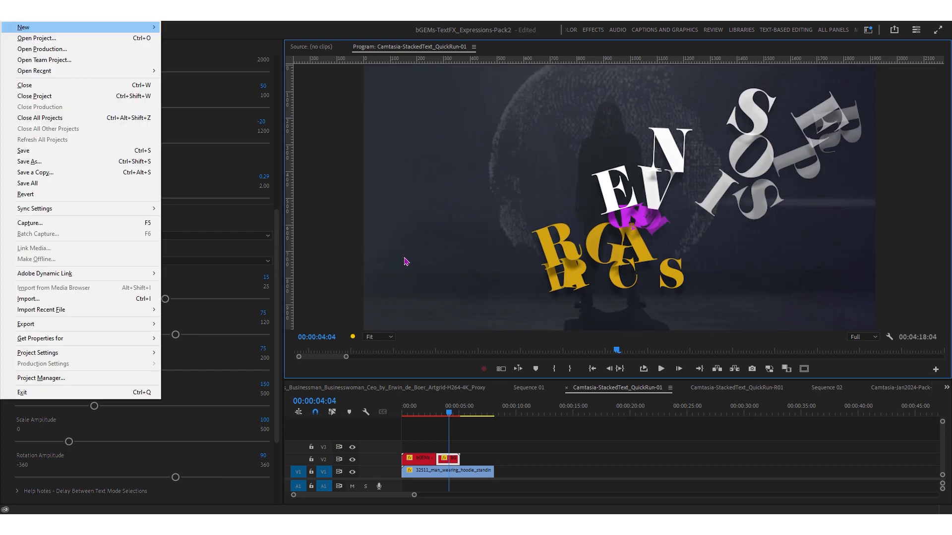
{"action": "left_click", "coordinate": [446, 416]}
{"action": "key", "text": "Home"}
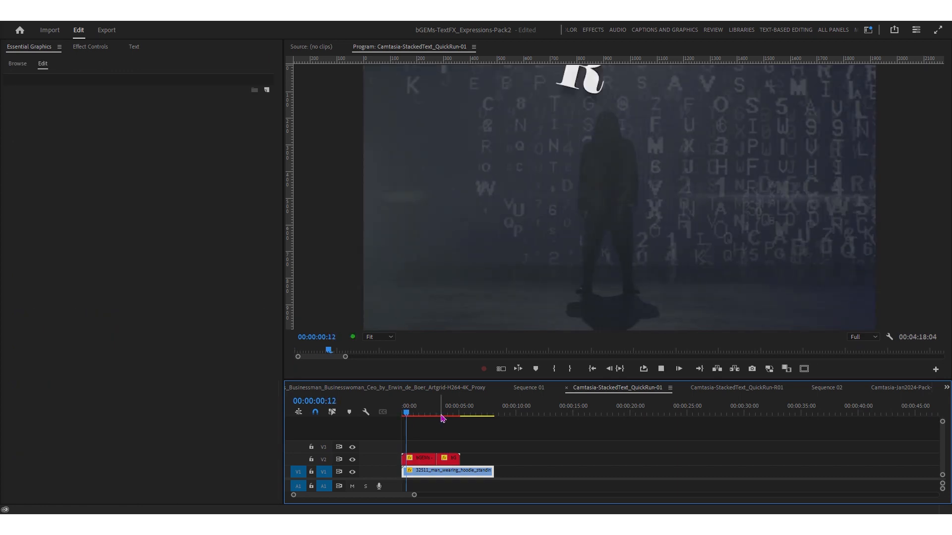
{"action": "left_click", "coordinate": [444, 413]}
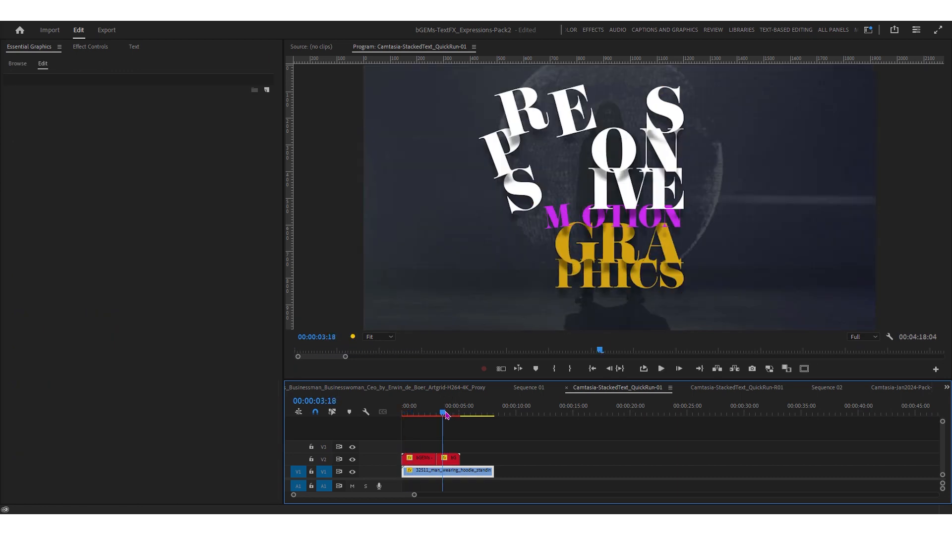
{"action": "left_click_drag", "start_coordinate": [448, 413], "coordinate": [451, 411]}
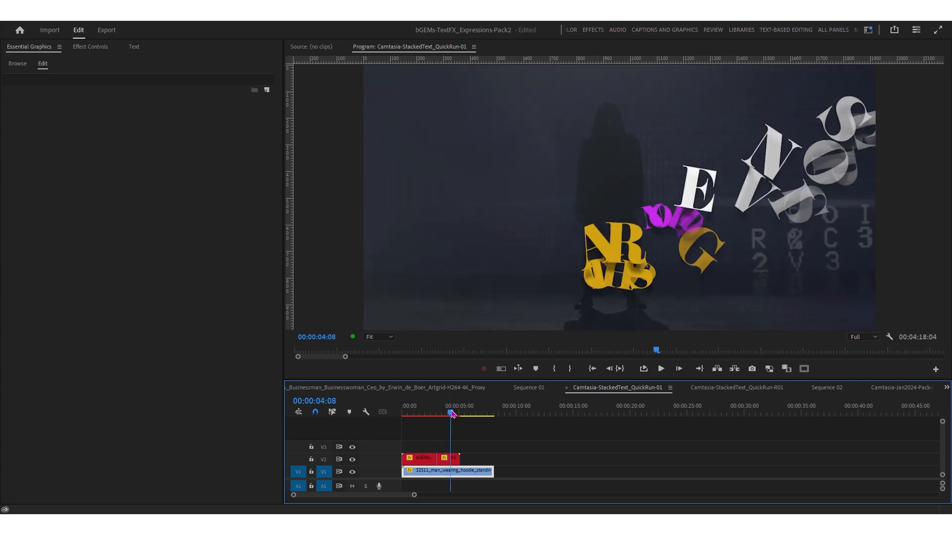
Set the outro segment's Animation Mode to Animate by Word.
{"action": "left_click", "coordinate": [448, 458]}
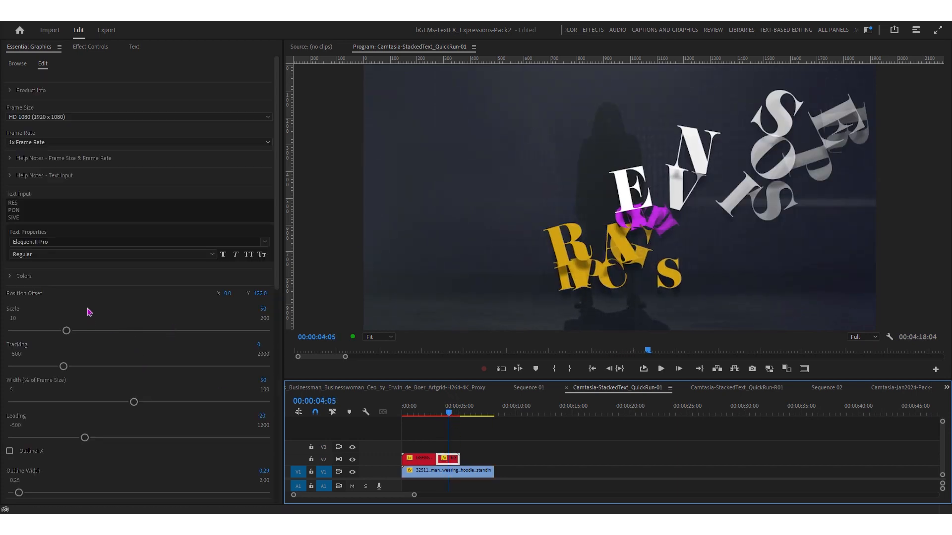
{"action": "left_click_drag", "start_coordinate": [276, 282], "coordinate": [292, 430]}
{"action": "left_click", "coordinate": [79, 285]}
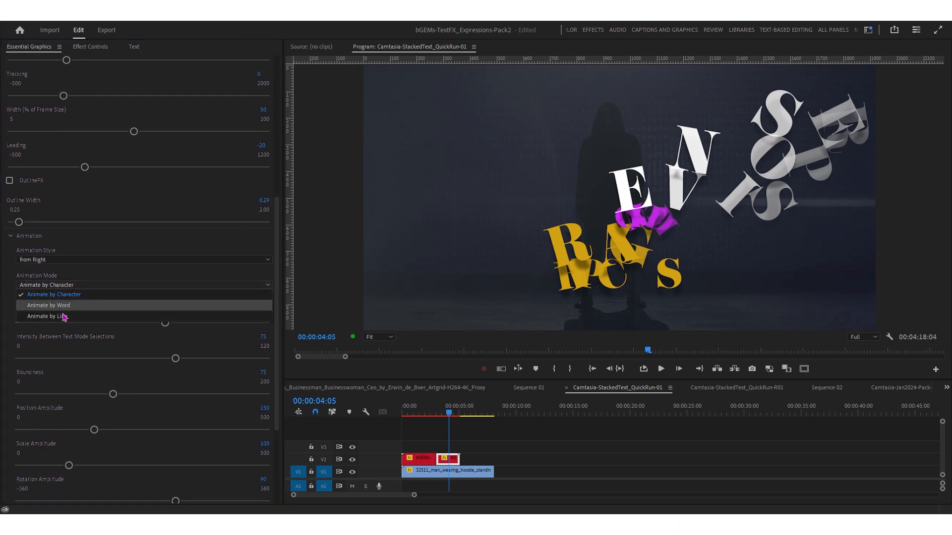
{"action": "left_click", "coordinate": [66, 308]}
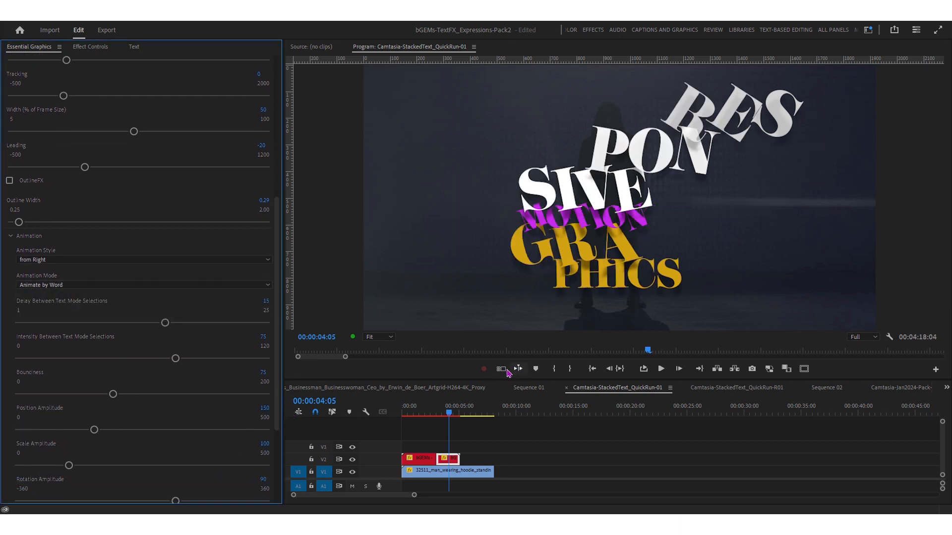
Play the outro segment from its beginning and scrub through its word-by-word exit.
{"action": "left_click_drag", "start_coordinate": [449, 413], "coordinate": [436, 414]}
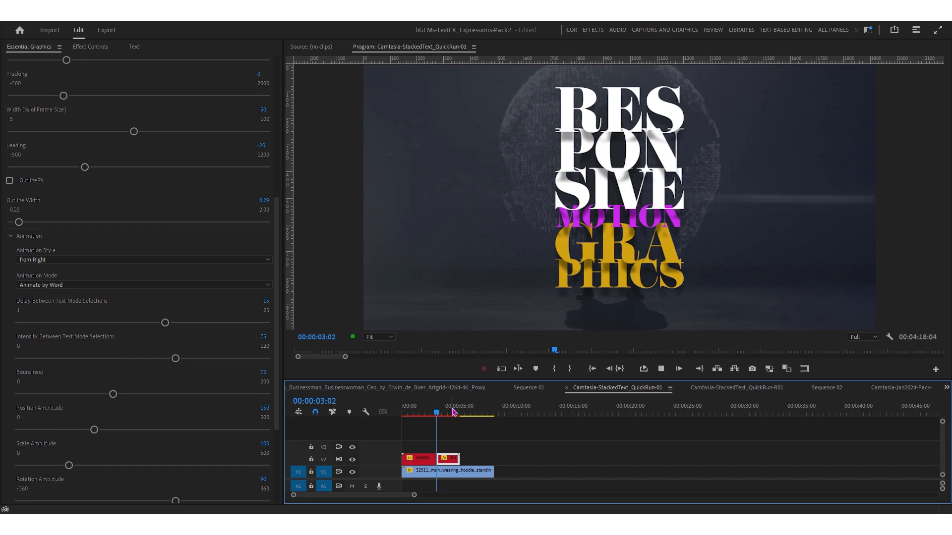
{"action": "key", "text": "space"}
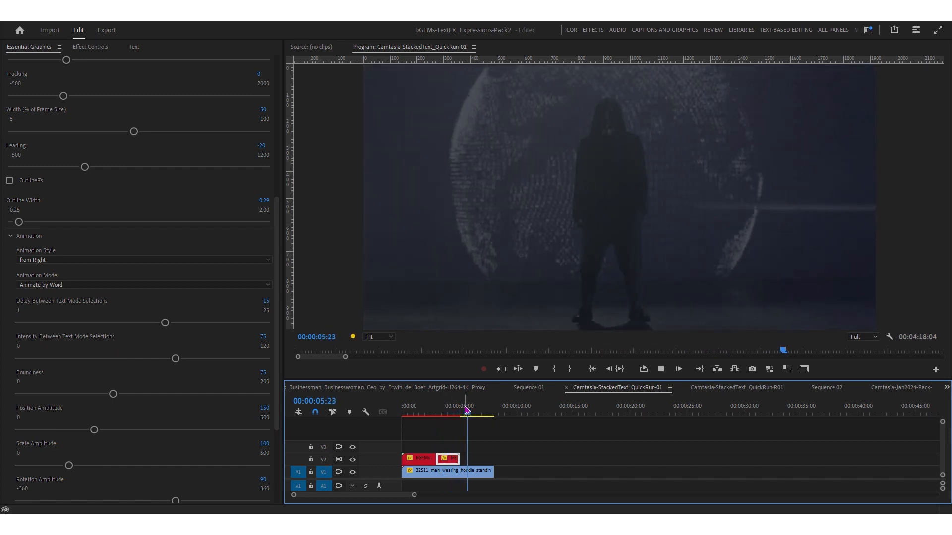
{"action": "left_click", "coordinate": [450, 410]}
{"action": "left_click_drag", "start_coordinate": [450, 409], "coordinate": [456, 407]}
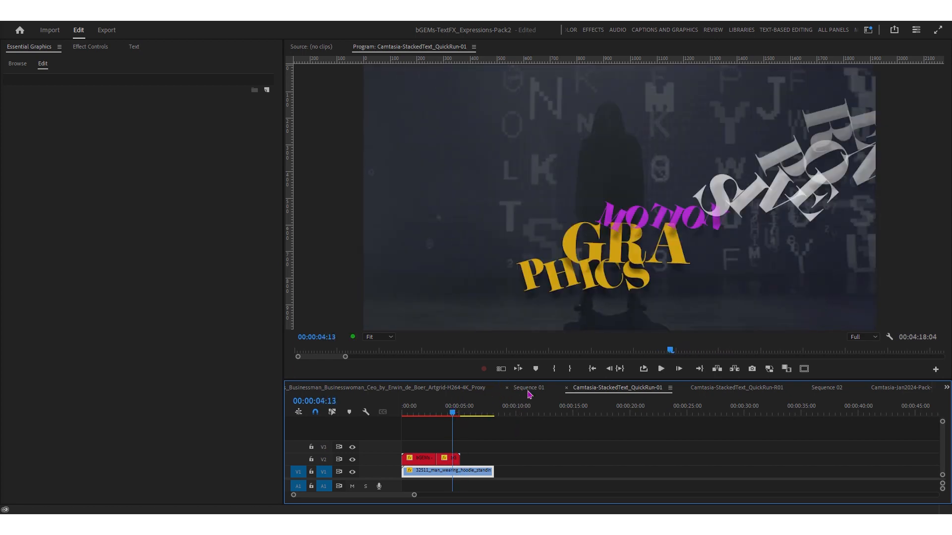
Trim the outro segment's end to about 00:00:05:00 and apply a Film Dissolve to that end.
{"action": "key", "text": "equal"}
{"action": "key", "text": "equal"}
{"action": "left_click_drag", "start_coordinate": [603, 413], "coordinate": [623, 415]}
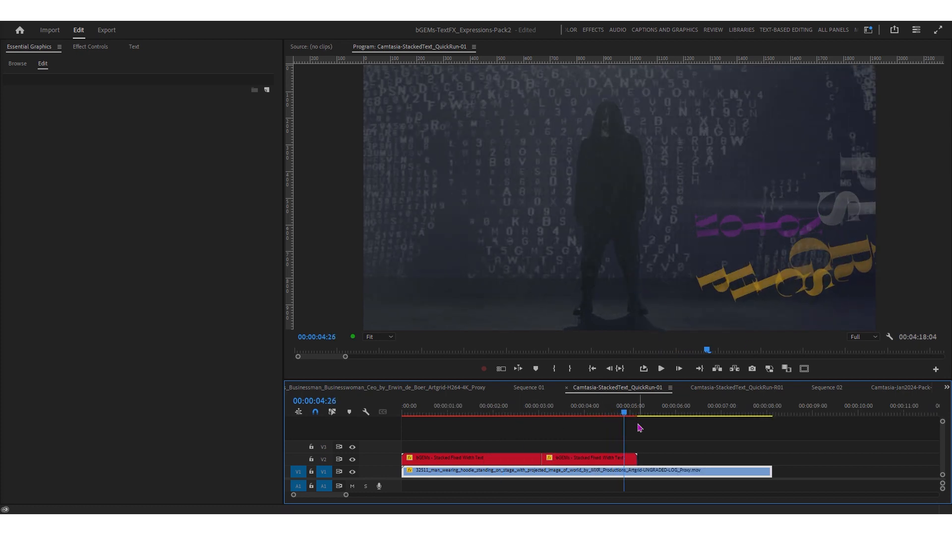
{"action": "left_click_drag", "start_coordinate": [636, 457], "coordinate": [627, 453]}
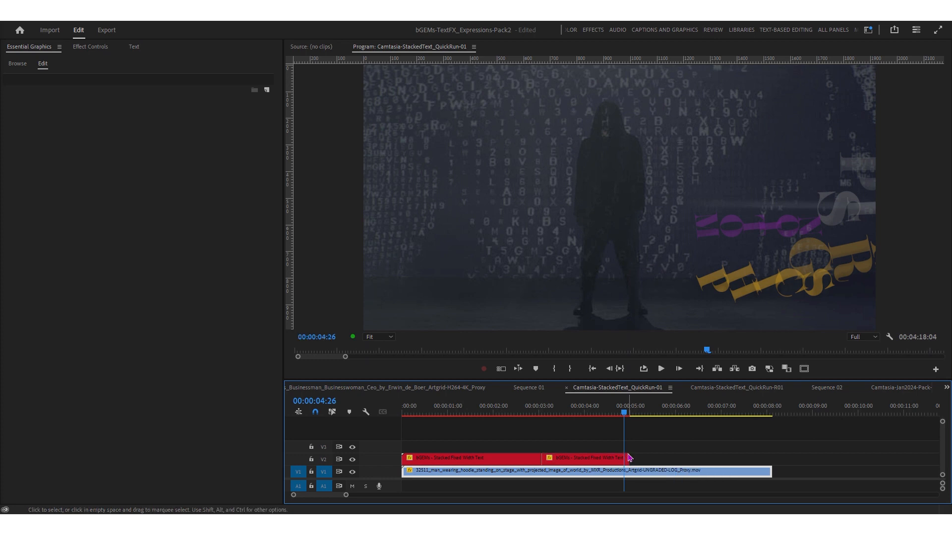
{"action": "left_click", "coordinate": [628, 457]}
{"action": "key", "text": "ctrl+d"}
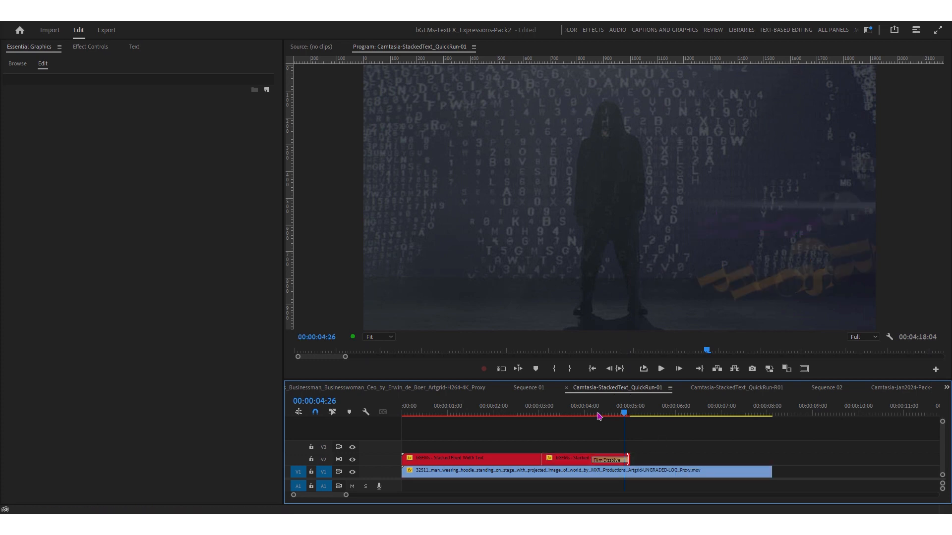
Play back the outro from about 00:00:03:29 to review its fade with the dissolve.
{"action": "left_click", "coordinate": [588, 416]}
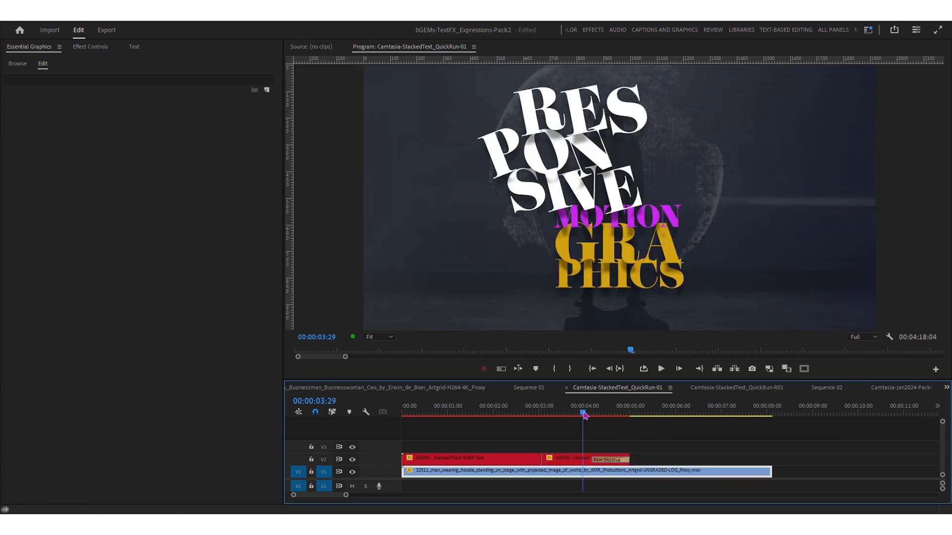
{"action": "key", "text": "space"}
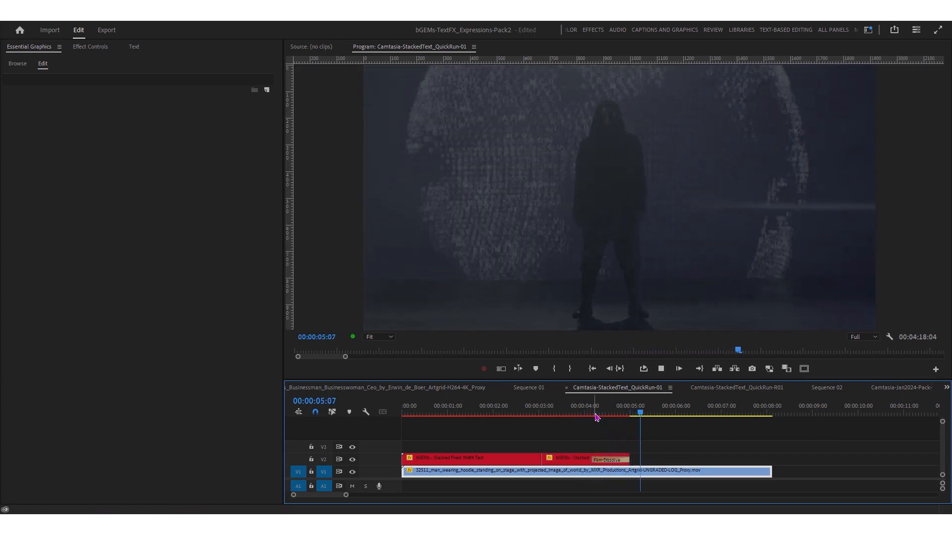
{"action": "key", "text": "space"}
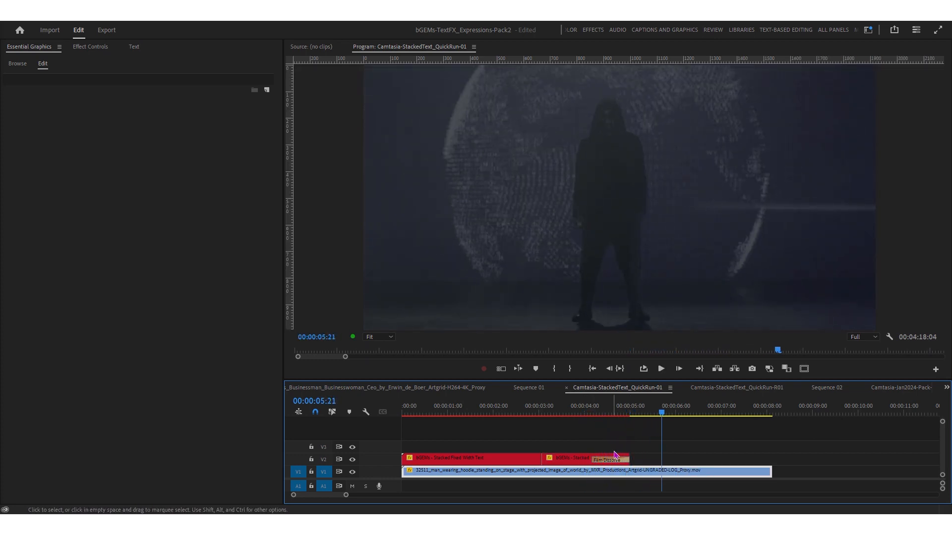
Trim the dissolved outro's end to about midway between 00:00:04:00 and 00:00:05:00 and preview the shorter exit.
{"action": "left_click_drag", "start_coordinate": [627, 456], "coordinate": [613, 455]}
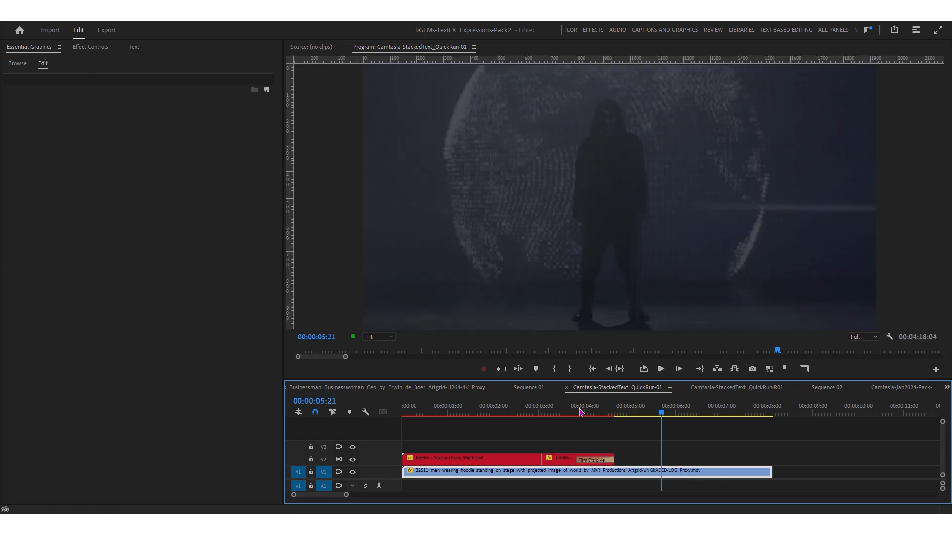
{"action": "left_click", "coordinate": [585, 415]}
{"action": "key", "text": "space"}
{"action": "left_click", "coordinate": [596, 416]}
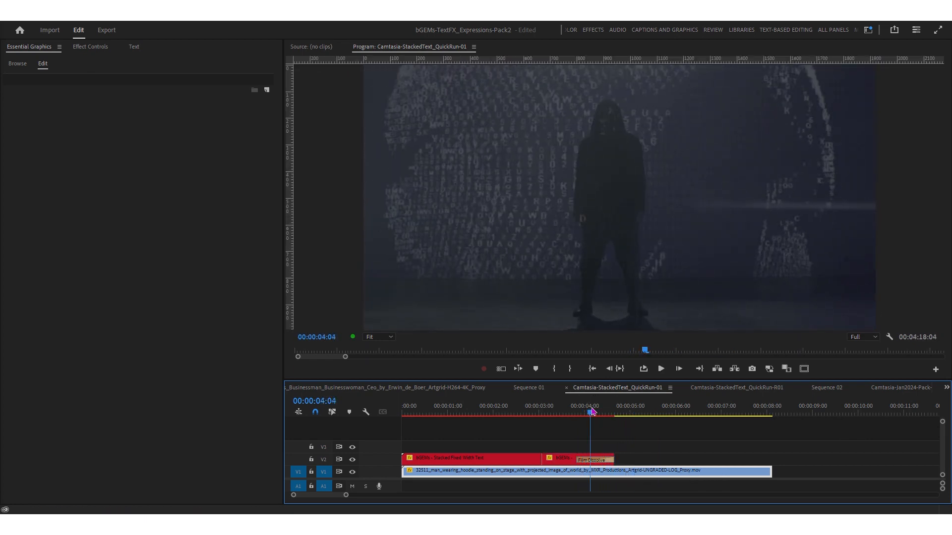
{"action": "key", "text": "minus"}
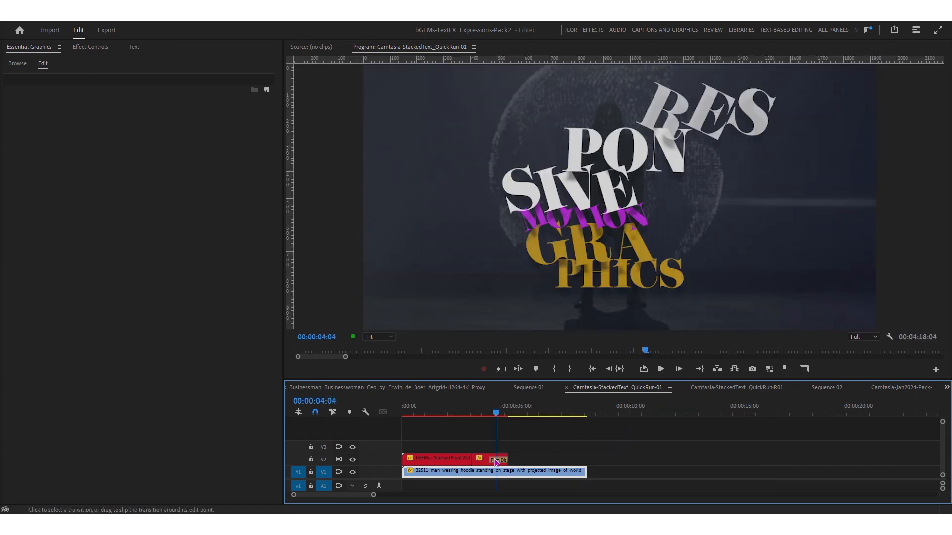
Remove the outro segment and extend the first text segment back to its full length, keeping it selected.
{"action": "left_click_drag", "start_coordinate": [507, 459], "coordinate": [724, 445]}
{"action": "left_click", "coordinate": [467, 414]}
{"action": "left_click", "coordinate": [509, 461]}
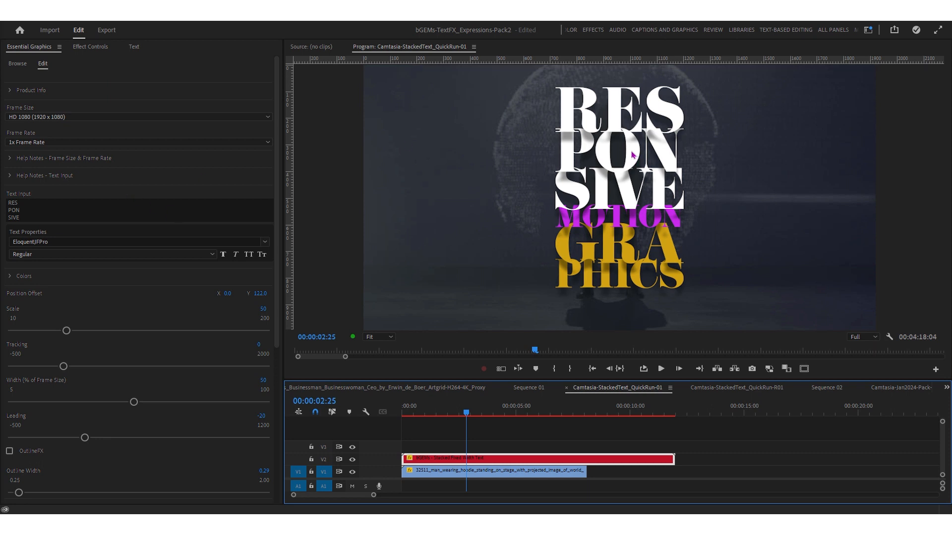
Replace the stacked text with the single line "Make this a single line text." and view it at 00:00:01:29.
{"action": "left_click", "coordinate": [210, 212]}
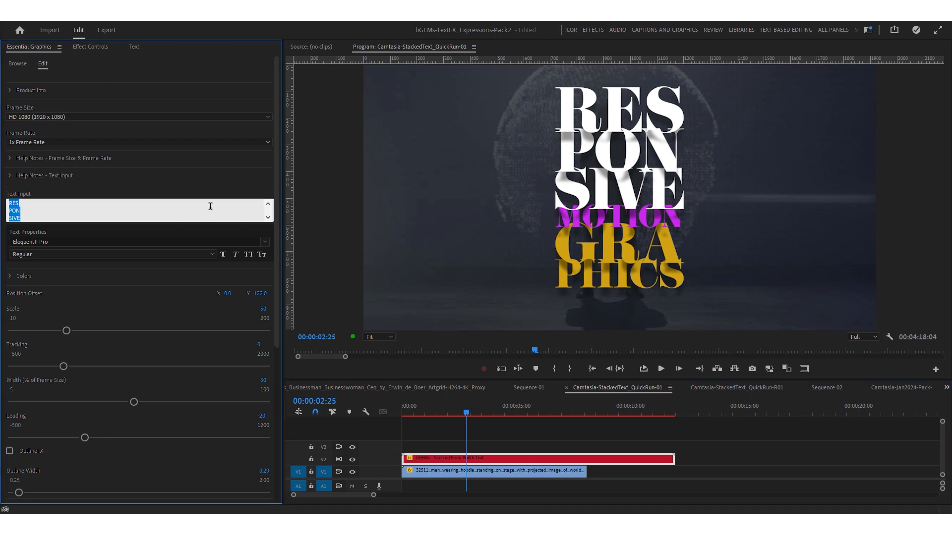
{"action": "type", "text": "MAK"}
{"action": "left_click", "coordinate": [447, 413]}
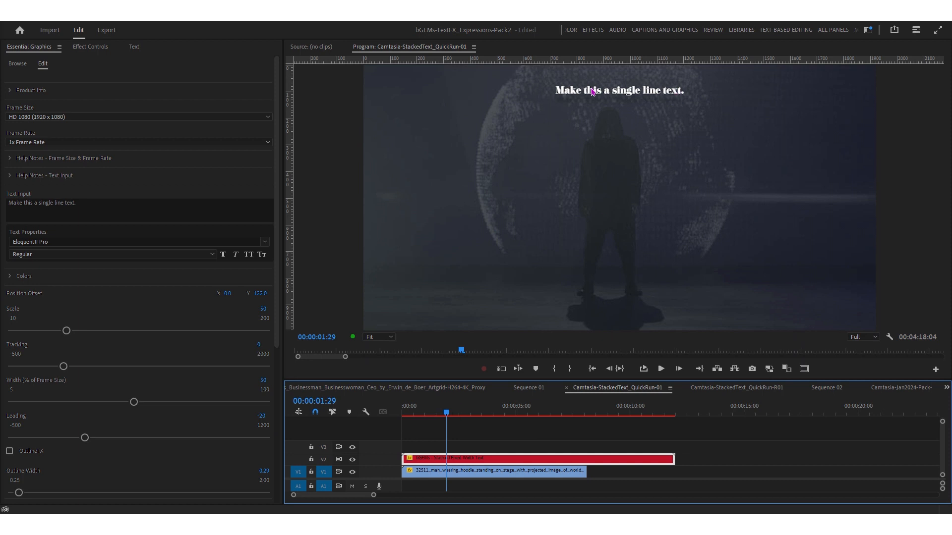
Collapse the Drop Shadow settings and set the text's vertical Position Offset to 466.
{"action": "left_click_drag", "start_coordinate": [277, 271], "coordinate": [282, 416]}
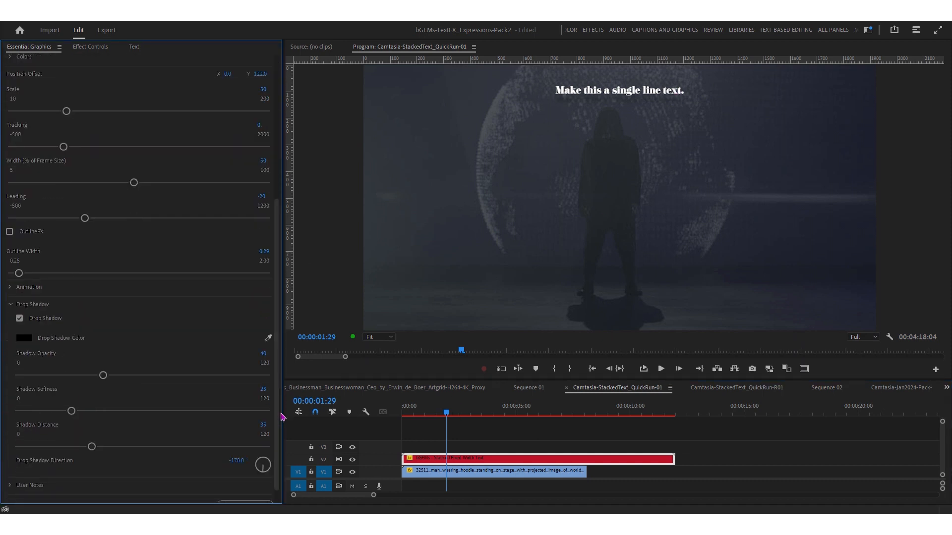
{"action": "left_click", "coordinate": [11, 305]}
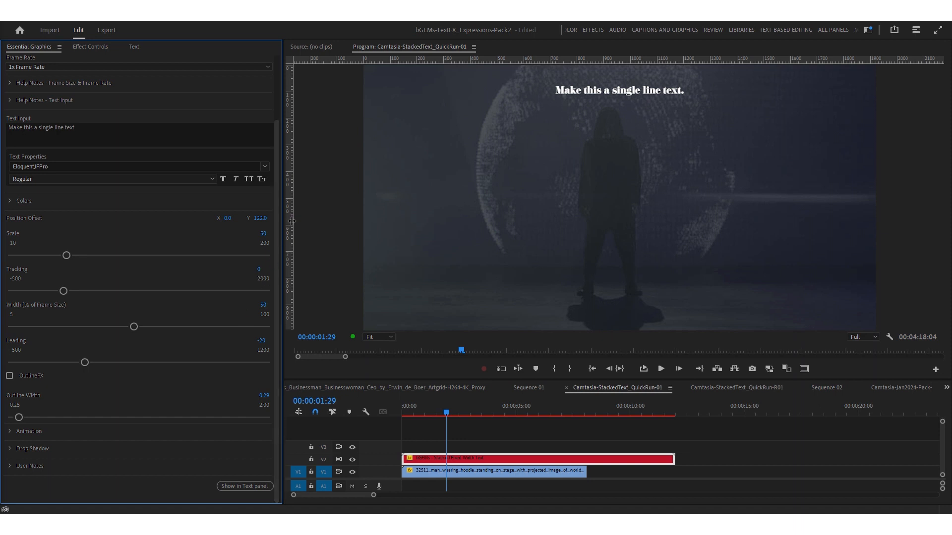
{"action": "left_click_drag", "start_coordinate": [260, 218], "coordinate": [280, 218]}
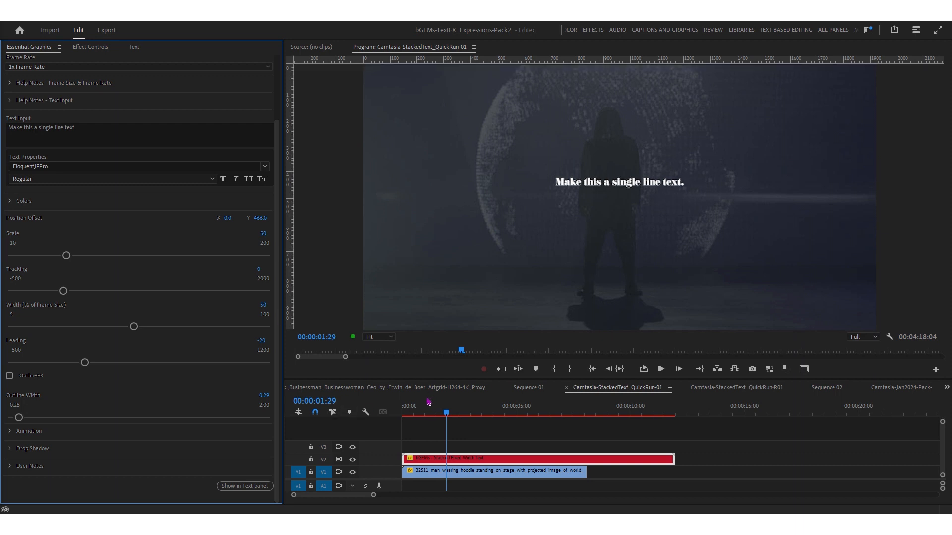
Play the single-line text's intro from the start of the sequence and stop at about 00:00:01:06.
{"action": "left_click_drag", "start_coordinate": [421, 410], "coordinate": [395, 427]}
{"action": "key", "text": "space"}
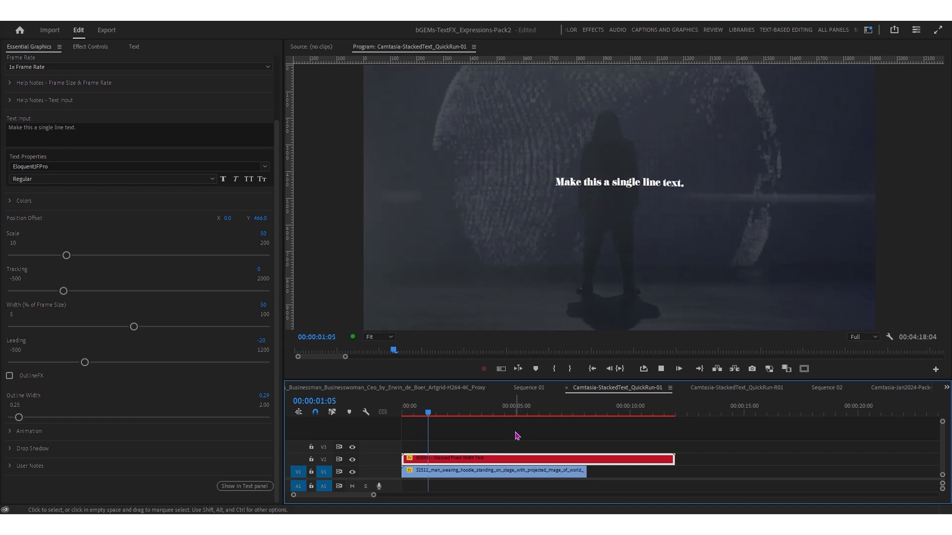
{"action": "left_click", "coordinate": [429, 413]}
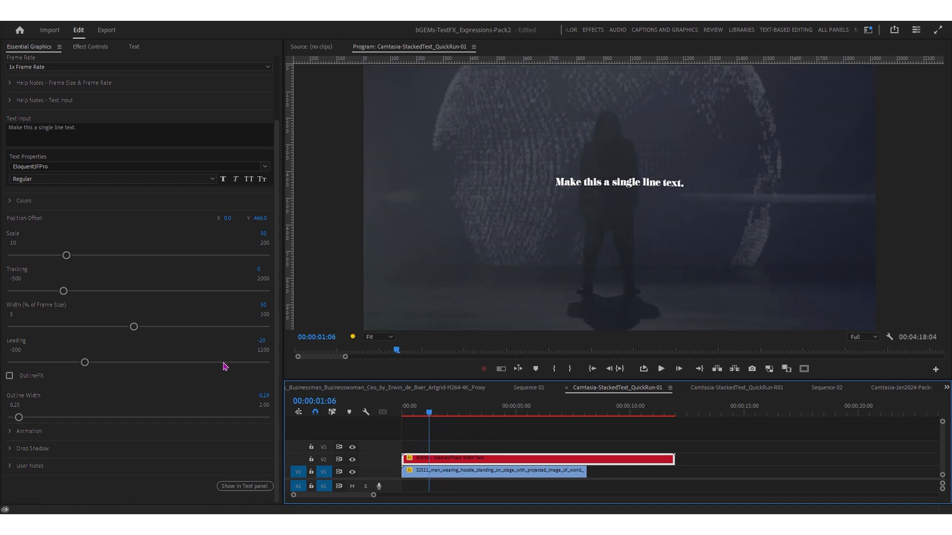
Set the single-line text's Rotation Amplitude to 0 in its animation settings and view the intro at 00:00:00:18.
{"action": "left_click", "coordinate": [11, 431]}
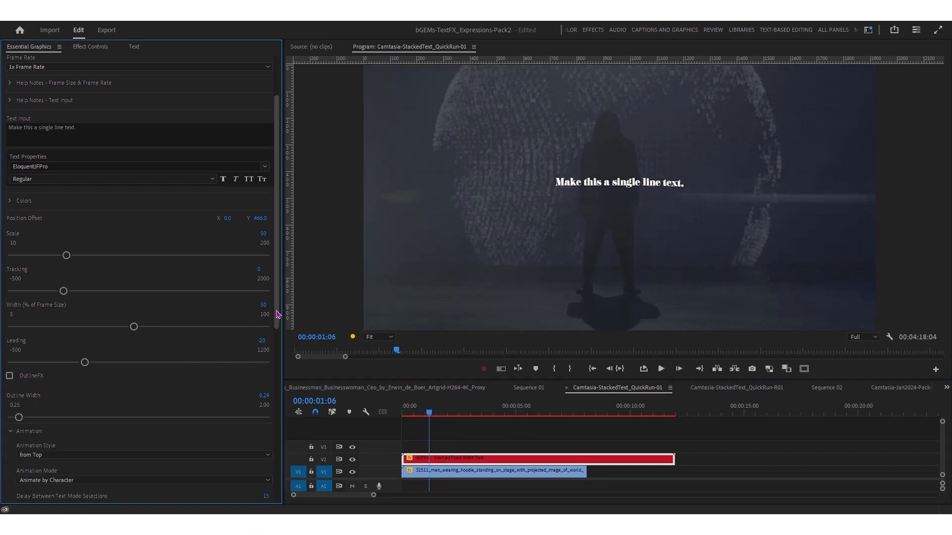
{"action": "scroll", "coordinate": [273, 434], "scroll_direction": "down", "scroll_amount": 5}
{"action": "scroll", "coordinate": [287, 434], "scroll_direction": "down", "scroll_amount": 1}
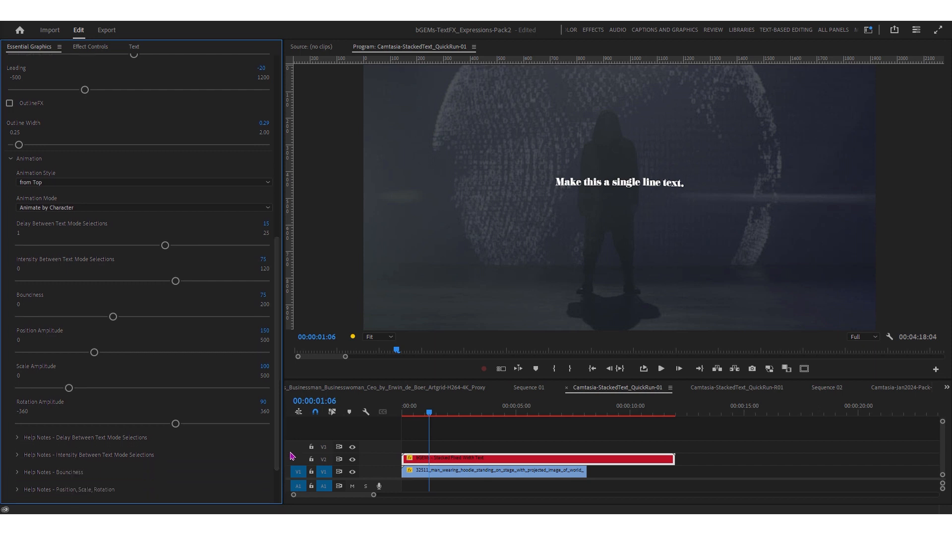
{"action": "left_click", "coordinate": [263, 402]}
{"action": "type", "text": "0"}
{"action": "key", "text": "Return"}
{"action": "left_click", "coordinate": [415, 413]}
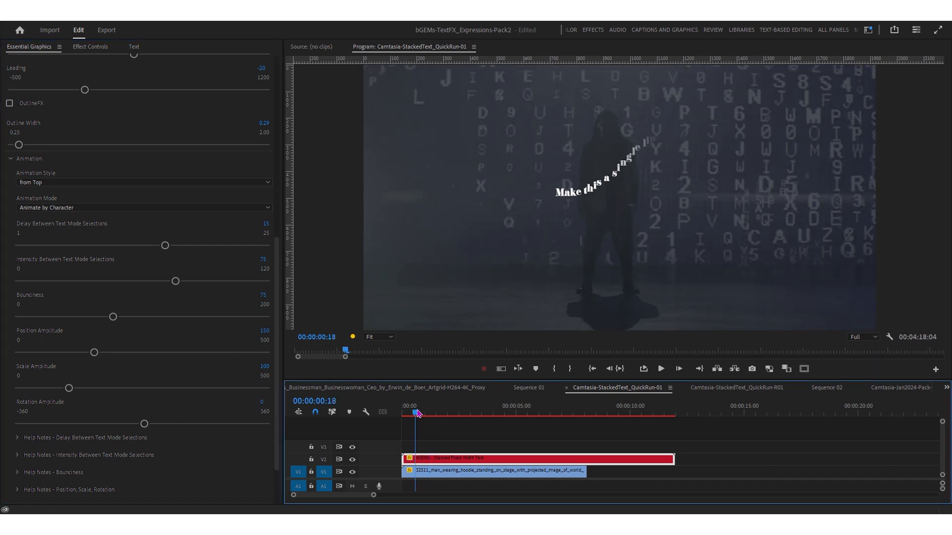
Change the single-line text's Animation Style to from Right and play the intro from the start of the sequence.
{"action": "left_click", "coordinate": [71, 184]}
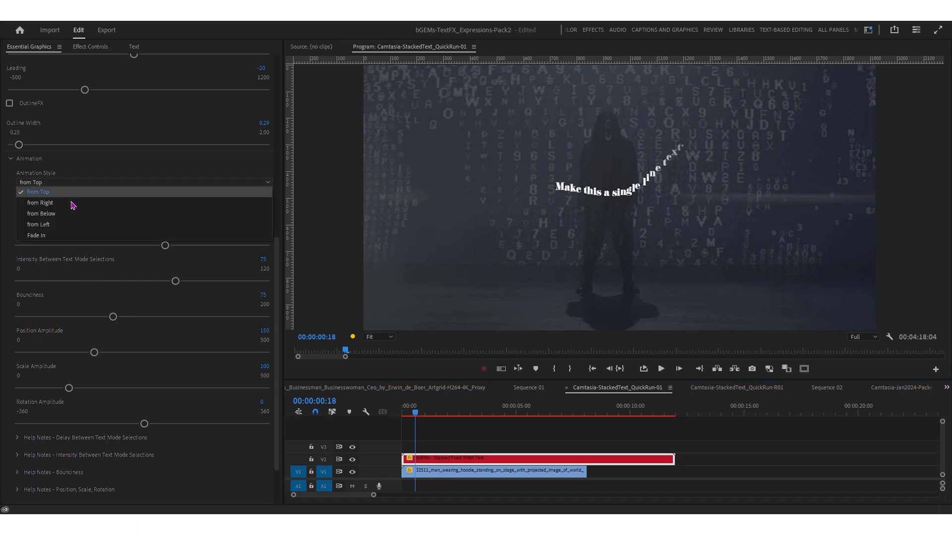
{"action": "left_click", "coordinate": [68, 204]}
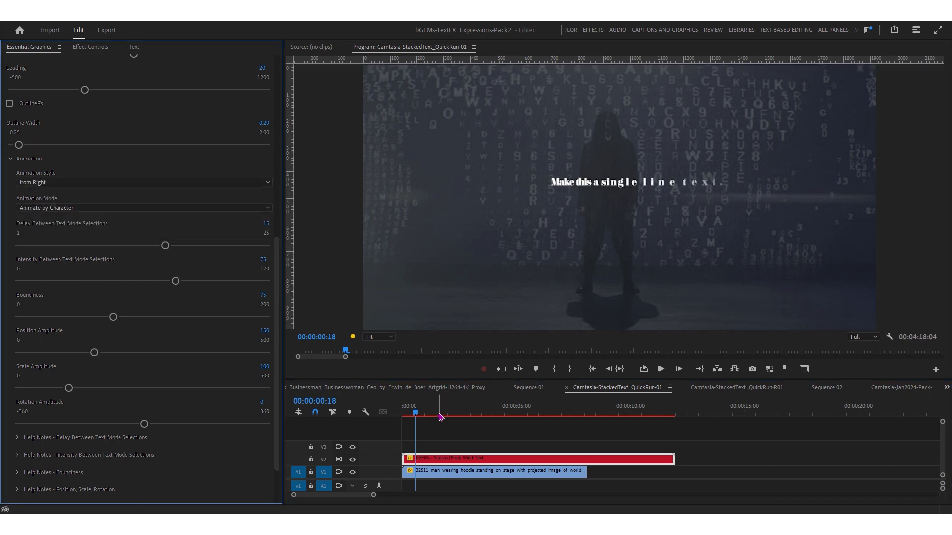
{"action": "left_click", "coordinate": [403, 412]}
{"action": "key", "text": "space"}
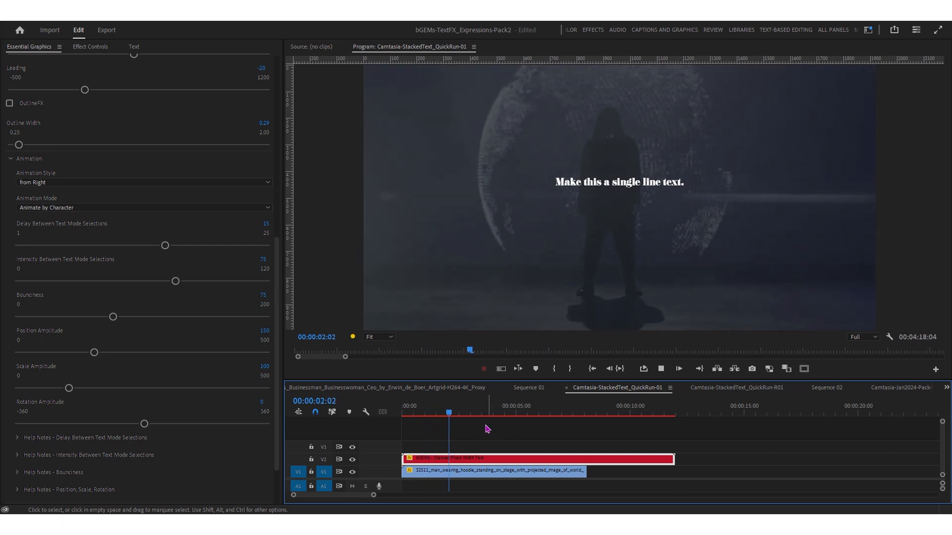
{"action": "key", "text": "Home"}
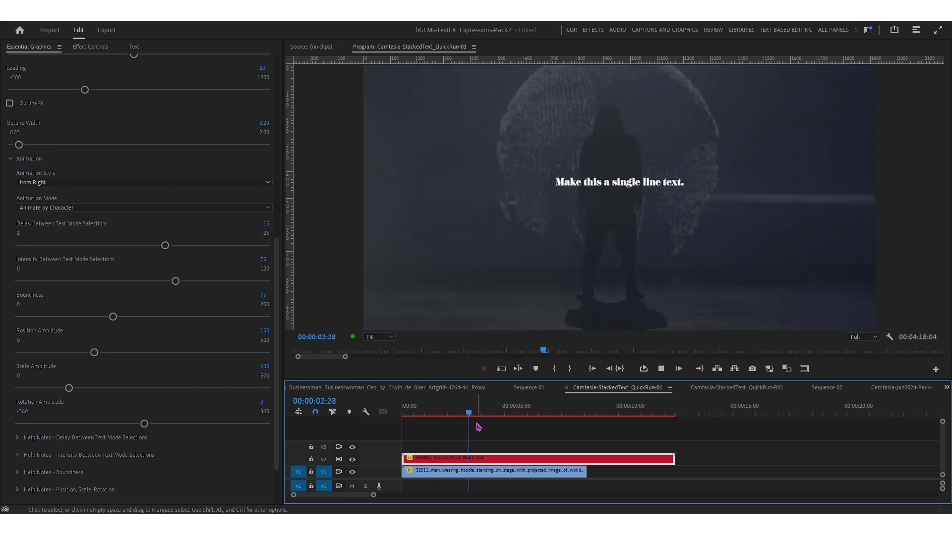
{"action": "key", "text": "space"}
{"action": "left_click_drag", "start_coordinate": [468, 405], "coordinate": [437, 424]}
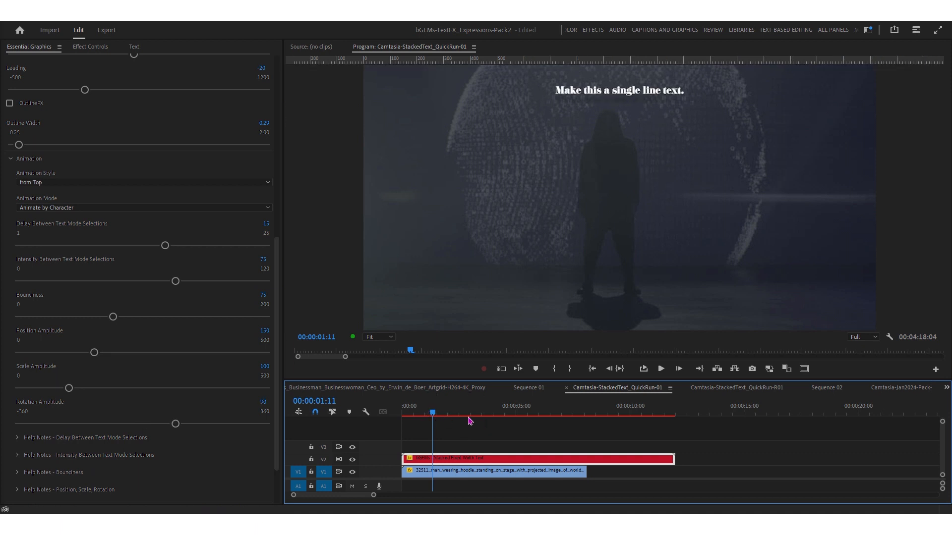
Split the stacked text at 00:00:10:00 and ripple-trim the first segment so it ends at 00:00:02:06.
{"action": "left_click_drag", "start_coordinate": [469, 418], "coordinate": [631, 416]}
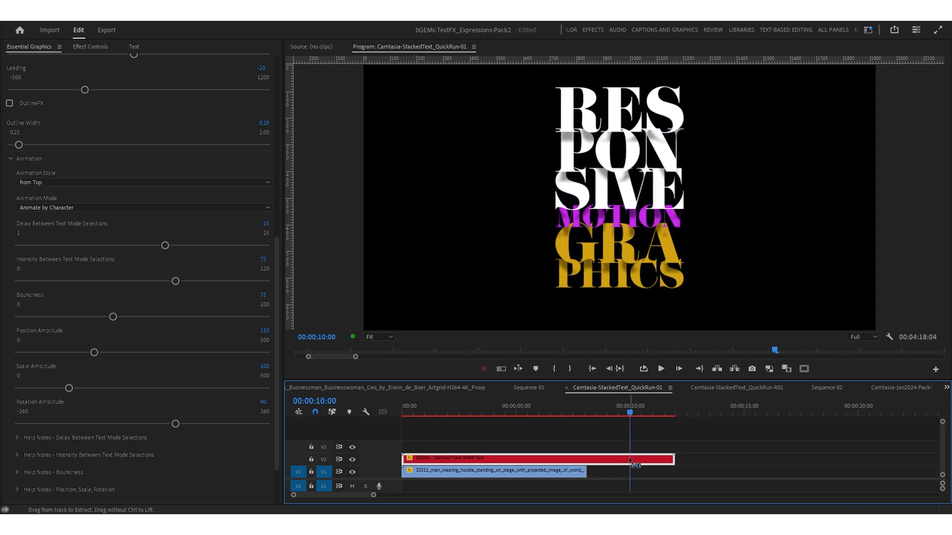
{"action": "key", "text": "ctrl+k"}
{"action": "left_click_drag", "start_coordinate": [622, 456], "coordinate": [445, 455]}
Play the outro from the cut at 00:00:02:06 repeatedly and stop at 00:00:02:20.
{"action": "left_click", "coordinate": [451, 410]}
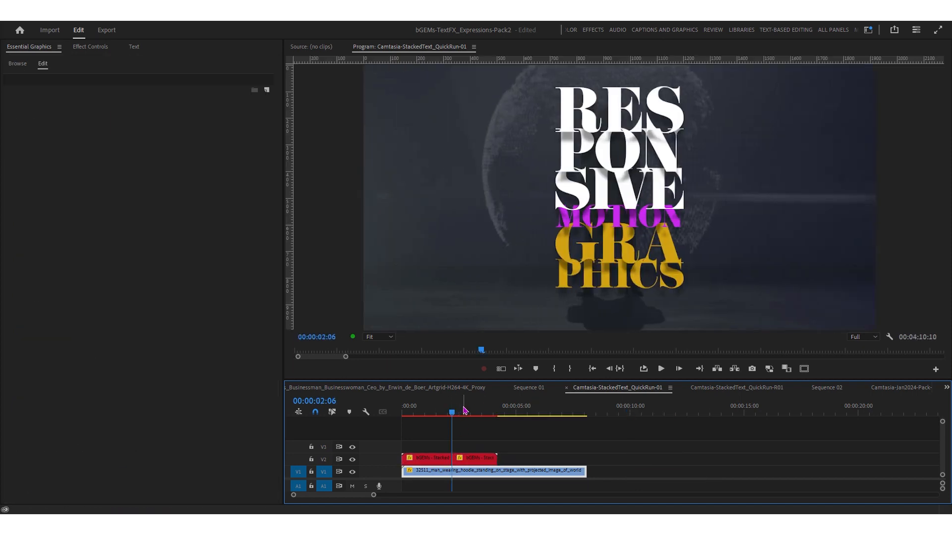
{"action": "key", "text": "space"}
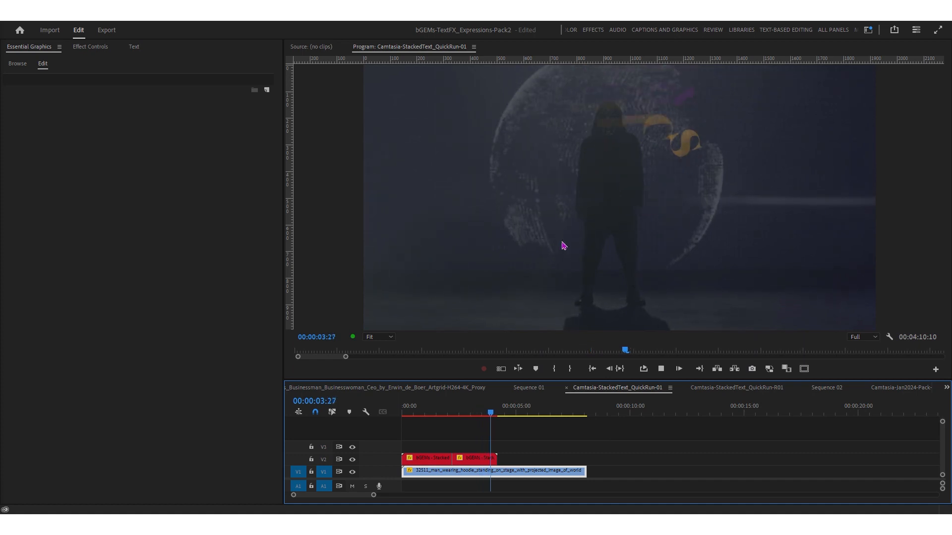
{"action": "key", "text": "space"}
{"action": "left_click", "coordinate": [461, 414]}
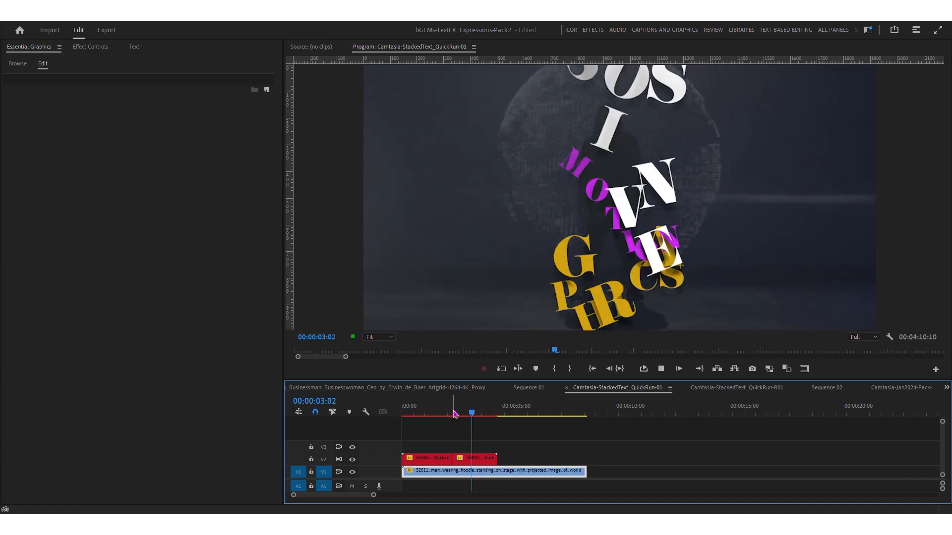
{"action": "left_click", "coordinate": [452, 411]}
{"action": "key", "text": "space"}
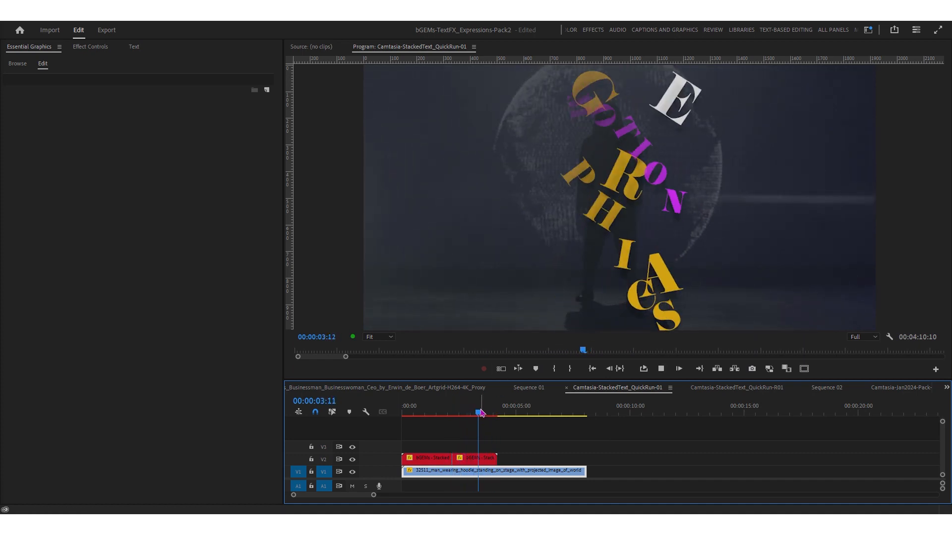
{"action": "left_click", "coordinate": [465, 413]}
{"action": "mouse_move", "coordinate": [465, 416]}
{"action": "left_mouse_down"}
{"action": "mouse_move", "coordinate": [455, 414]}
{"action": "mouse_move", "coordinate": [465, 415]}
{"action": "left_mouse_up"}
Review the outro segment's animation settings and play the text from the sequence start to 00:00:03:10.
{"action": "left_click", "coordinate": [476, 459]}
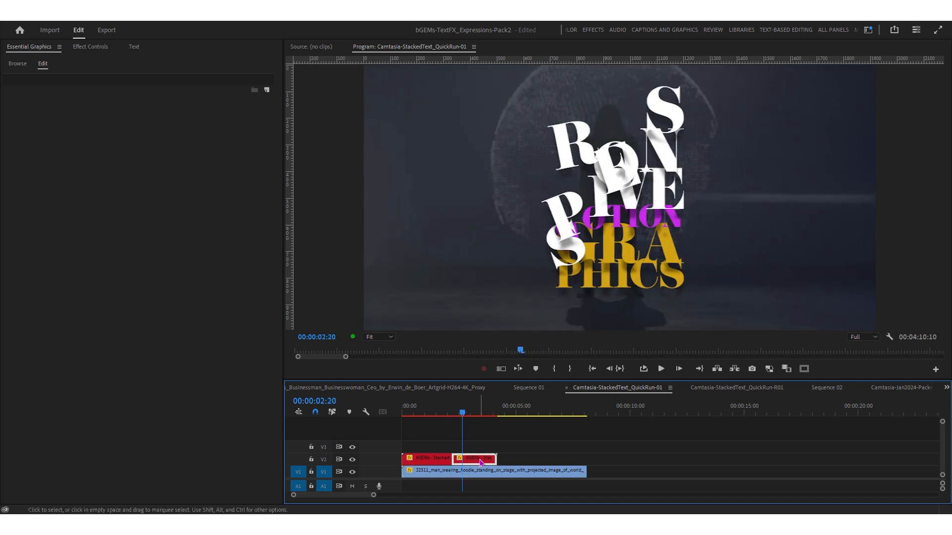
{"action": "left_click_drag", "start_coordinate": [277, 245], "coordinate": [289, 362]}
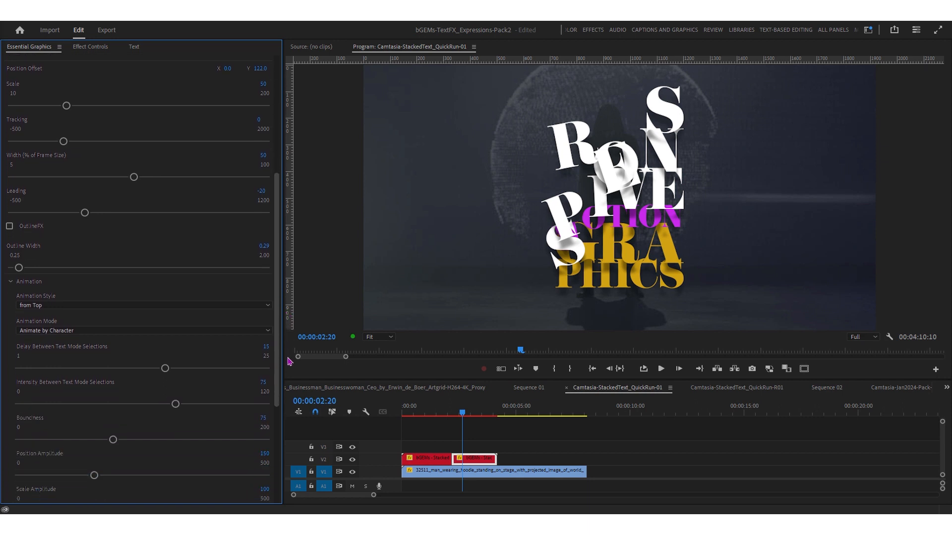
{"action": "left_click", "coordinate": [452, 408]}
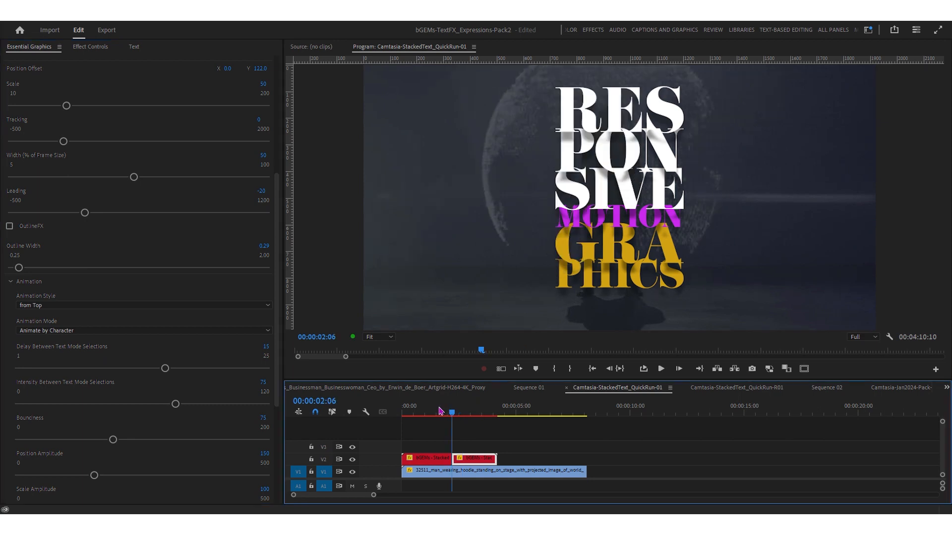
{"action": "key", "text": "Home"}
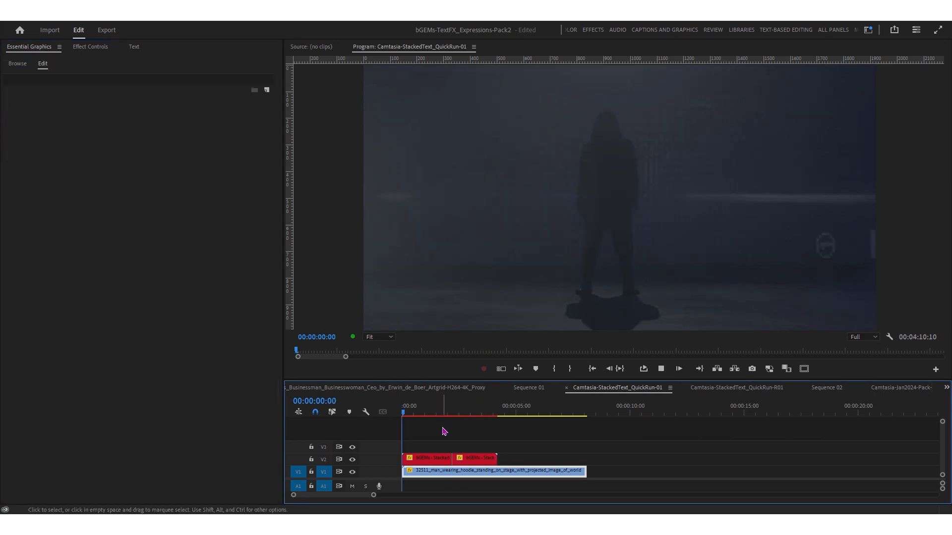
{"action": "key", "text": "space"}
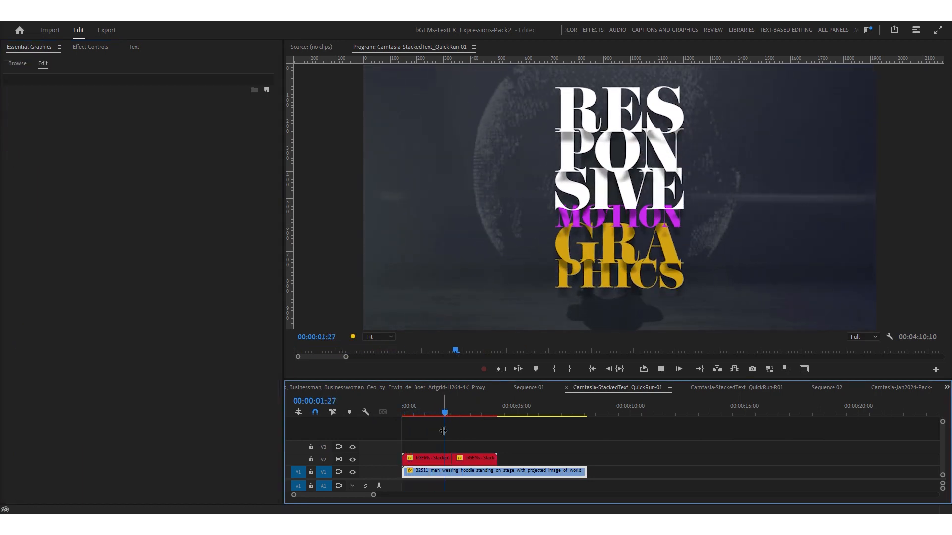
{"action": "key", "text": "space"}
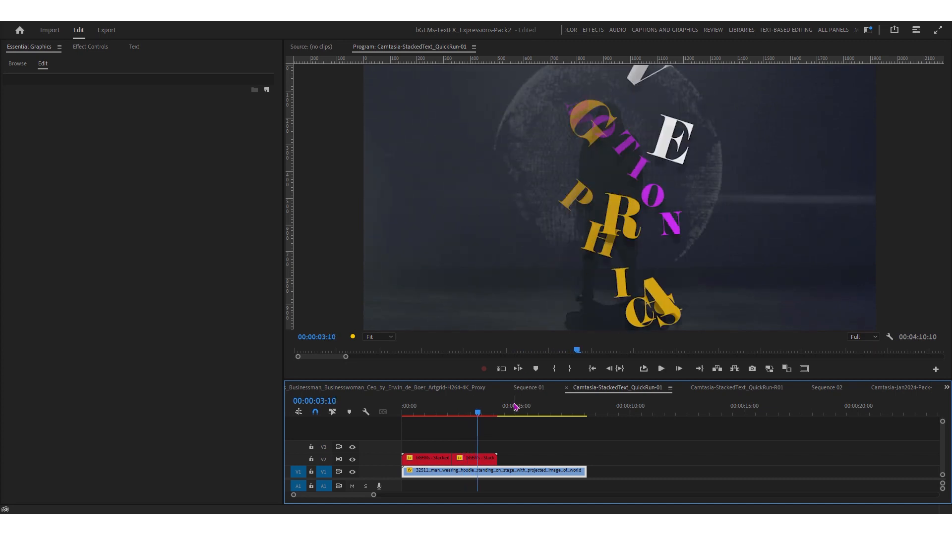
Step frame by frame through the beginning of the outro, from 00:00:02:19 back to the cut and forward to 00:00:02:11.
{"action": "left_click", "coordinate": [467, 414]}
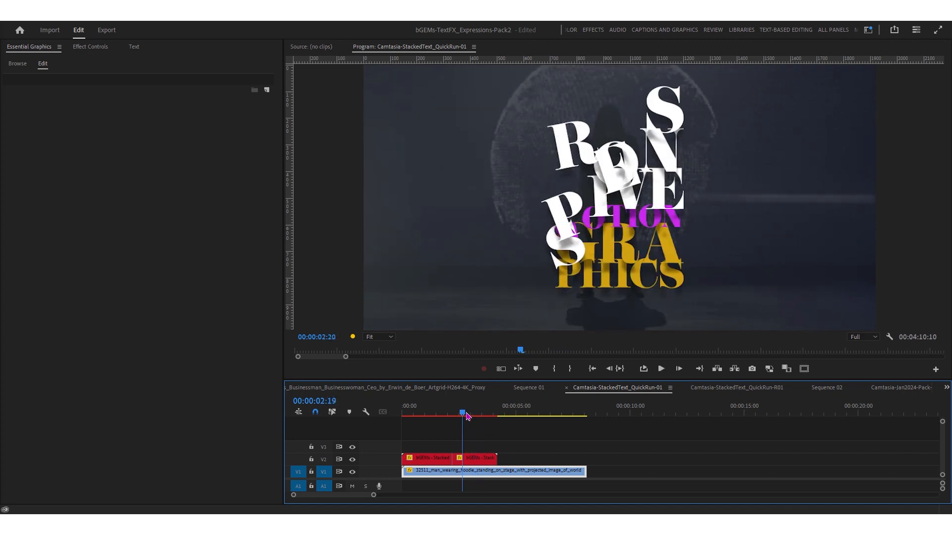
{"action": "key", "text": "Left"}
{"action": "key", "text": "Left"}
{"action": "key", "text": "Left"}
{"action": "key", "text": "Left"}
{"action": "key", "text": "Left"}
{"action": "key", "text": "Left"}
{"action": "key", "text": "Left"}
{"action": "key", "text": "Left"}
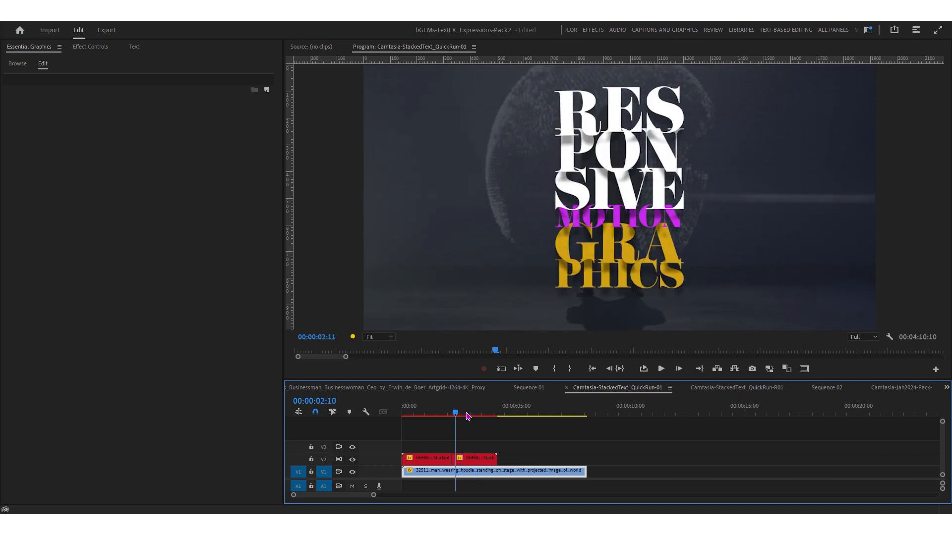
{"action": "key", "text": "Left"}
{"action": "key", "text": "Left"}
{"action": "key", "text": "Left"}
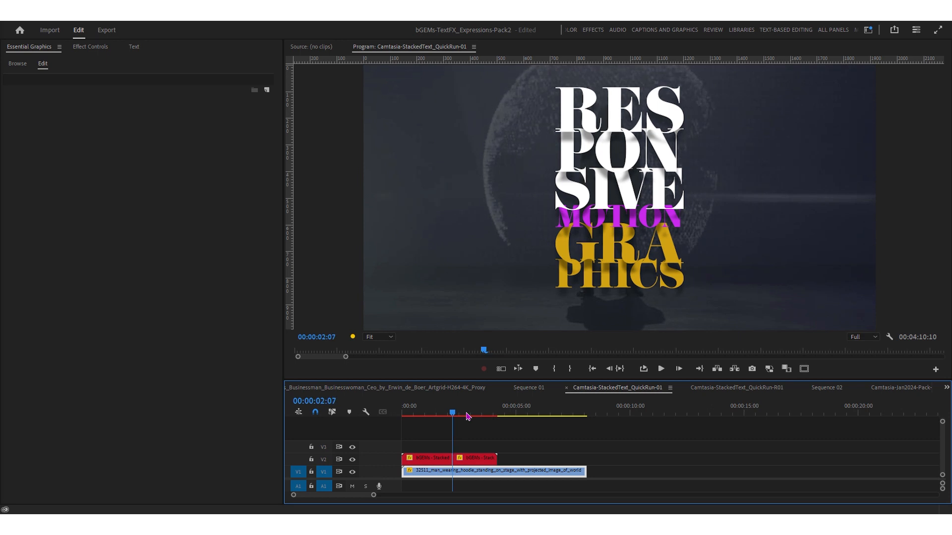
{"action": "key", "text": "Left"}
{"action": "key", "text": "Right"}
{"action": "key", "text": "Right"}
{"action": "key", "text": "Right"}
{"action": "key", "text": "Right"}
{"action": "key", "text": "Right"}
Set the outro segment's Intensity Between Text Mode Selections to 45, Position Amplitude to 100 and Bounciness to 45.
{"action": "left_click", "coordinate": [477, 460]}
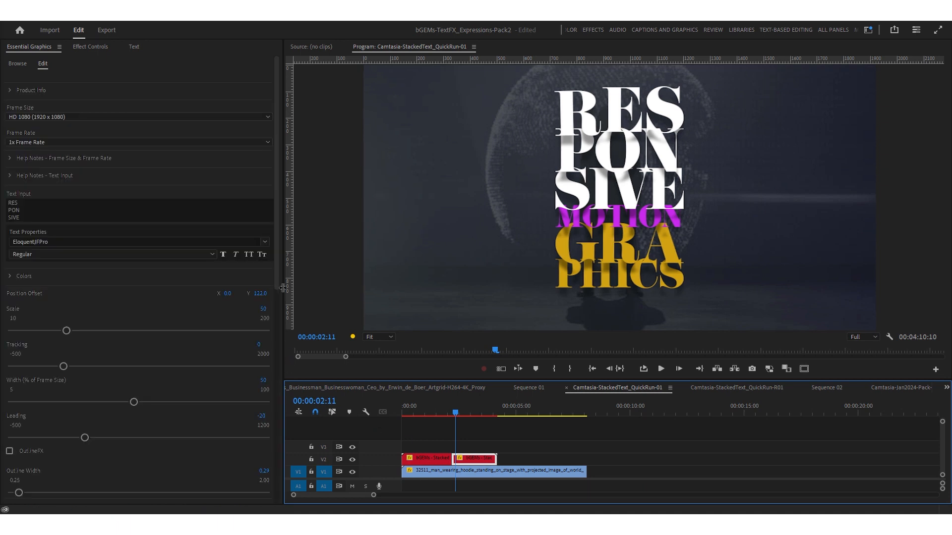
{"action": "left_click_drag", "start_coordinate": [279, 266], "coordinate": [296, 454]}
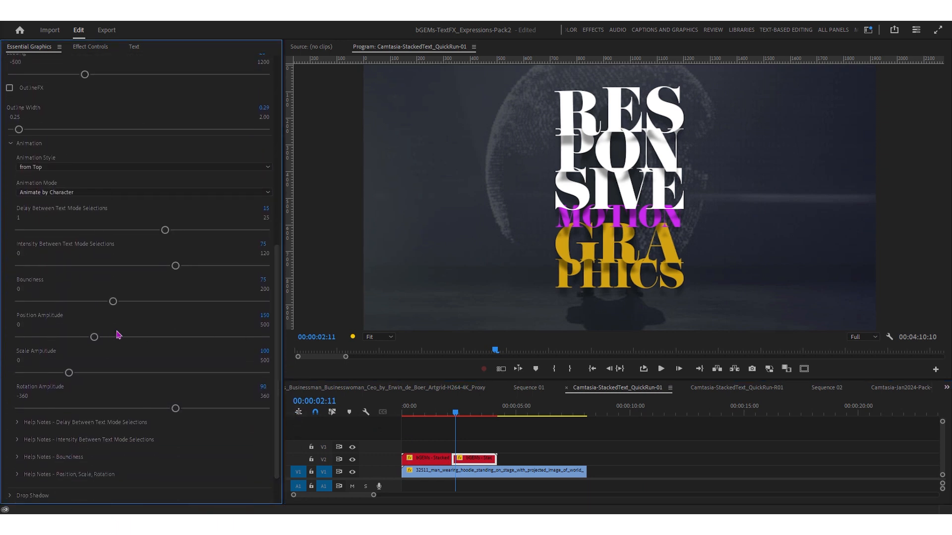
{"action": "left_click", "coordinate": [263, 246]}
{"action": "left_click", "coordinate": [280, 294]}
{"action": "left_click_drag", "start_coordinate": [278, 291], "coordinate": [294, 498]}
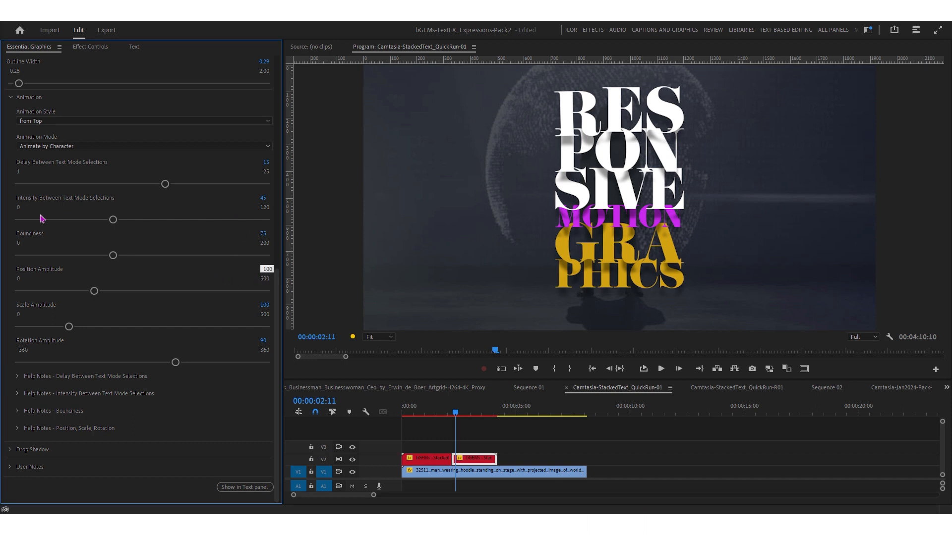
{"action": "key", "text": "Return"}
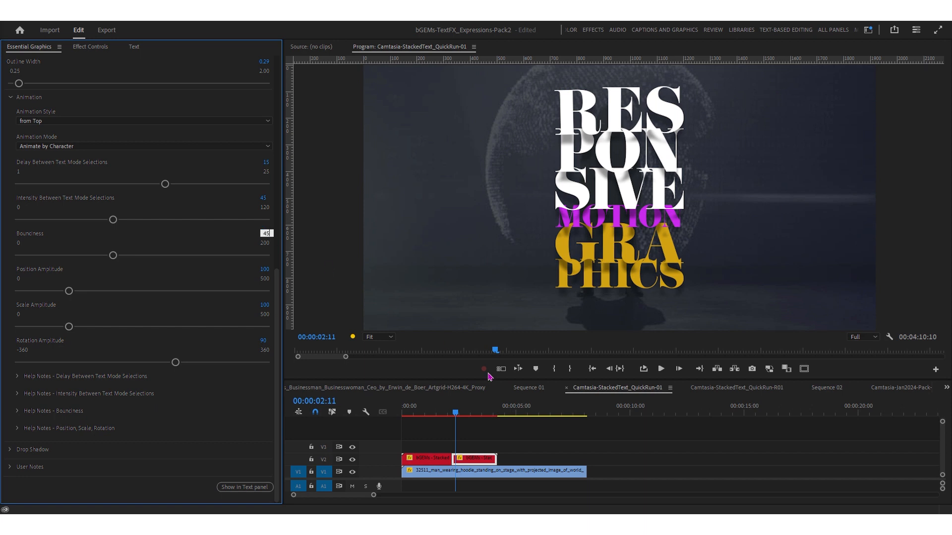
Play the adjusted outro from before the cut and park the playhead at 00:00:03:25.
{"action": "left_click", "coordinate": [452, 414]}
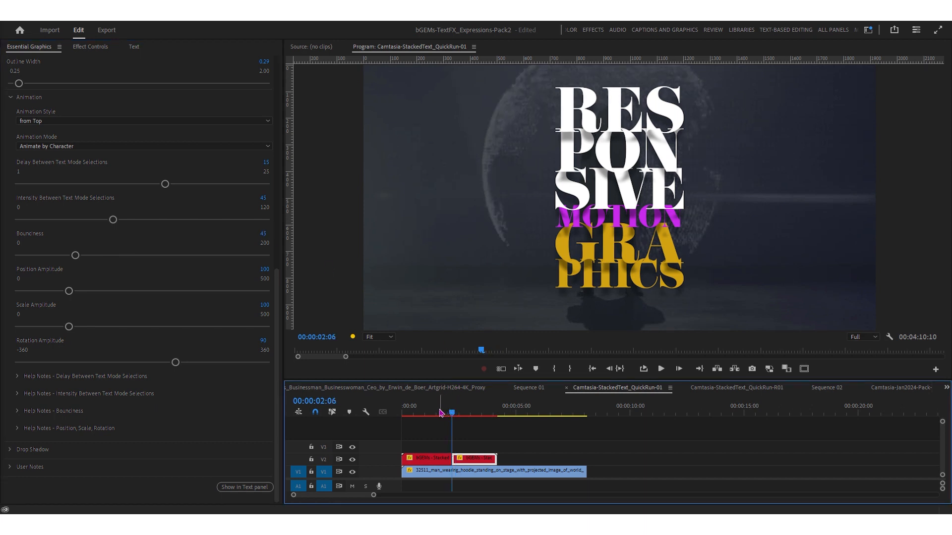
{"action": "left_click", "coordinate": [437, 413]}
{"action": "key", "text": "space"}
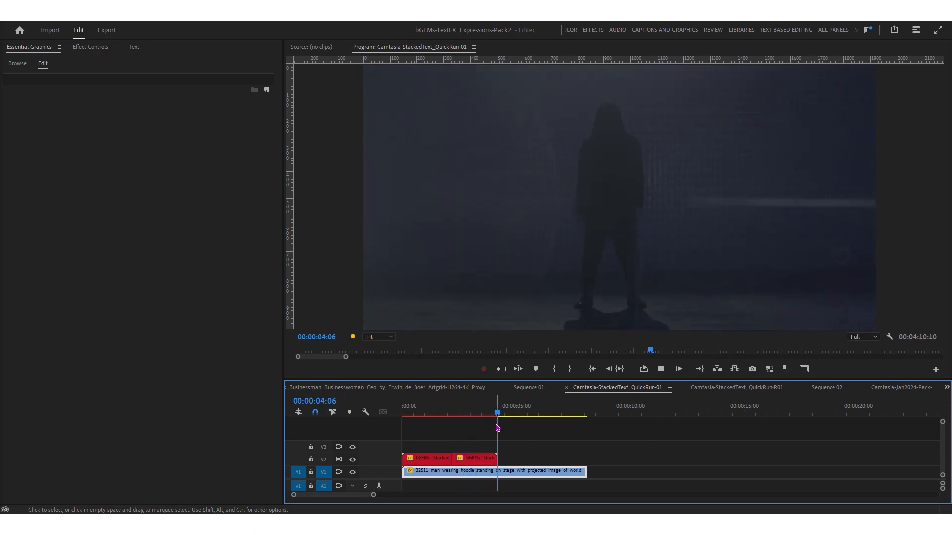
{"action": "left_click", "coordinate": [505, 414]}
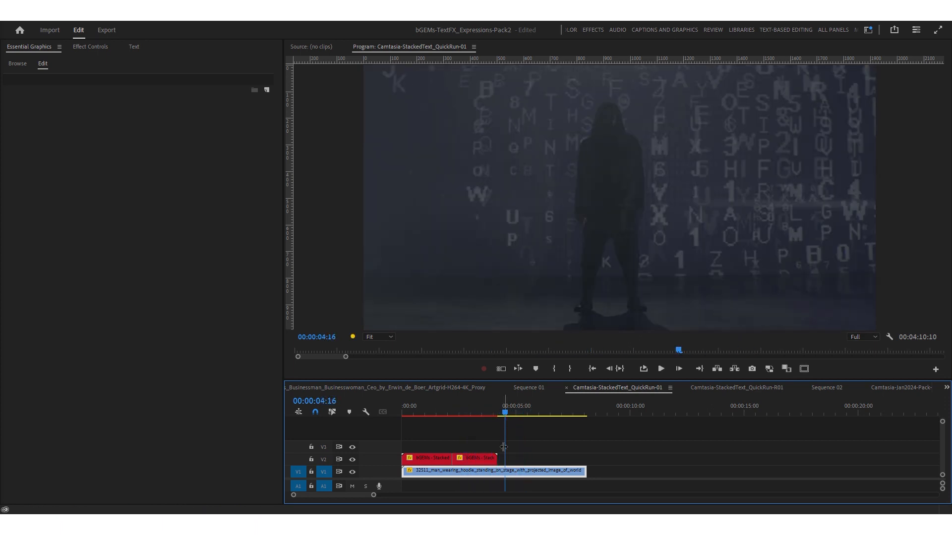
{"action": "left_click", "coordinate": [484, 414]}
{"action": "mouse_move", "coordinate": [497, 421]}
{"action": "left_mouse_down"}
{"action": "mouse_move", "coordinate": [486, 419]}
{"action": "mouse_move", "coordinate": [499, 427]}
{"action": "mouse_move", "coordinate": [488, 435]}
{"action": "left_mouse_up"}
Set the outro segment's Rotation Amplitude to 45.
{"action": "left_click", "coordinate": [485, 459]}
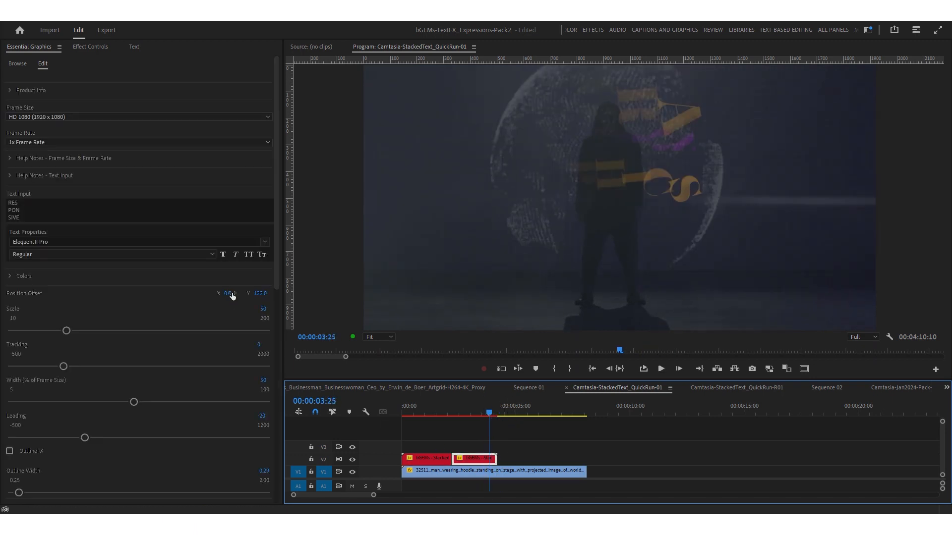
{"action": "left_click_drag", "start_coordinate": [276, 270], "coordinate": [286, 382]}
{"action": "scroll", "coordinate": [271, 346], "scroll_direction": "down", "scroll_amount": 8}
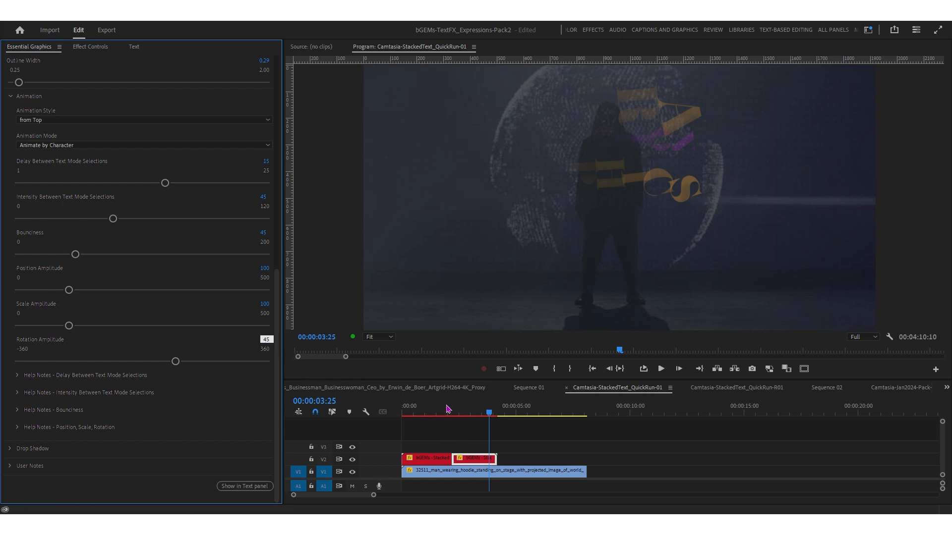
Play the stacked text from the start of the sequence through the outro and stop at 00:00:04:16.
{"action": "left_click_drag", "start_coordinate": [436, 411], "coordinate": [369, 426]}
{"action": "key", "text": "space"}
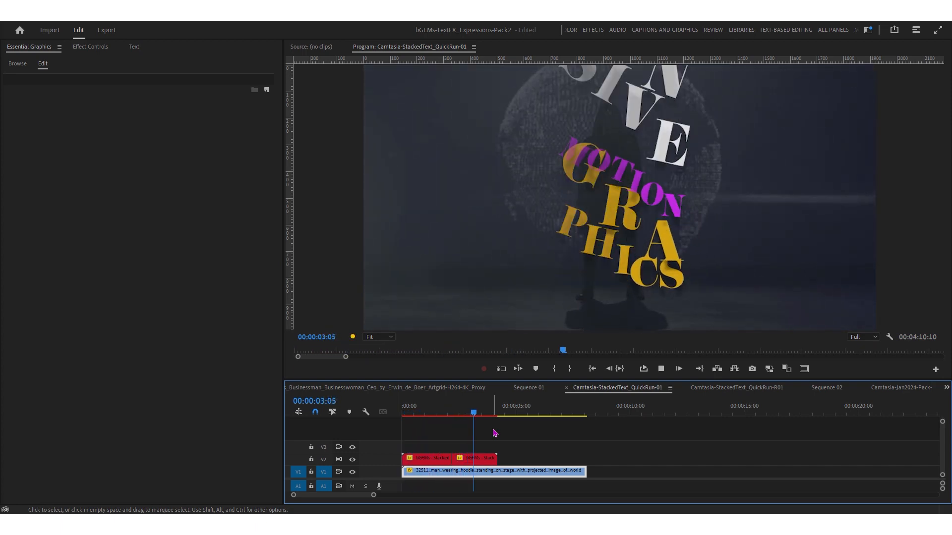
{"action": "key", "text": "space"}
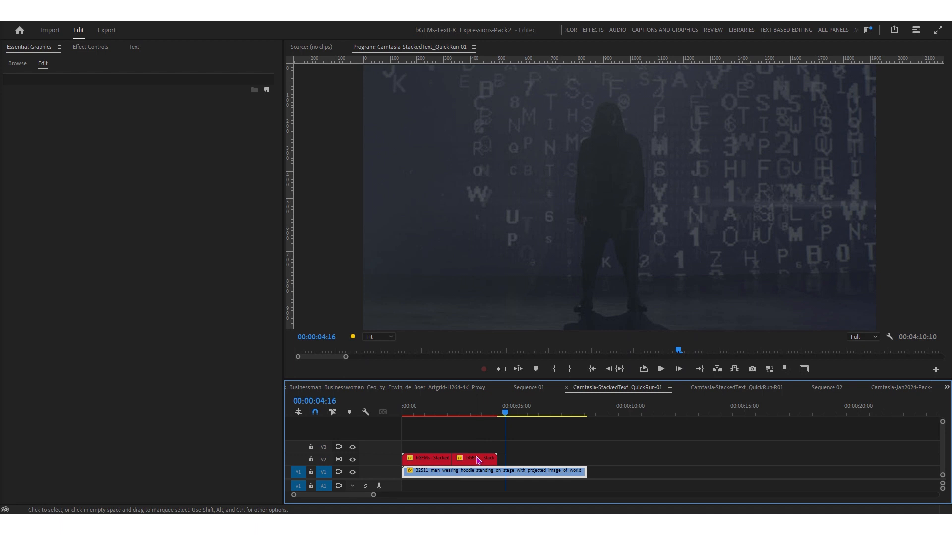
Lock video track V1 and ripple-extend the first text segment by about one second, shifting the outro segment with it.
{"action": "left_click", "coordinate": [478, 460]}
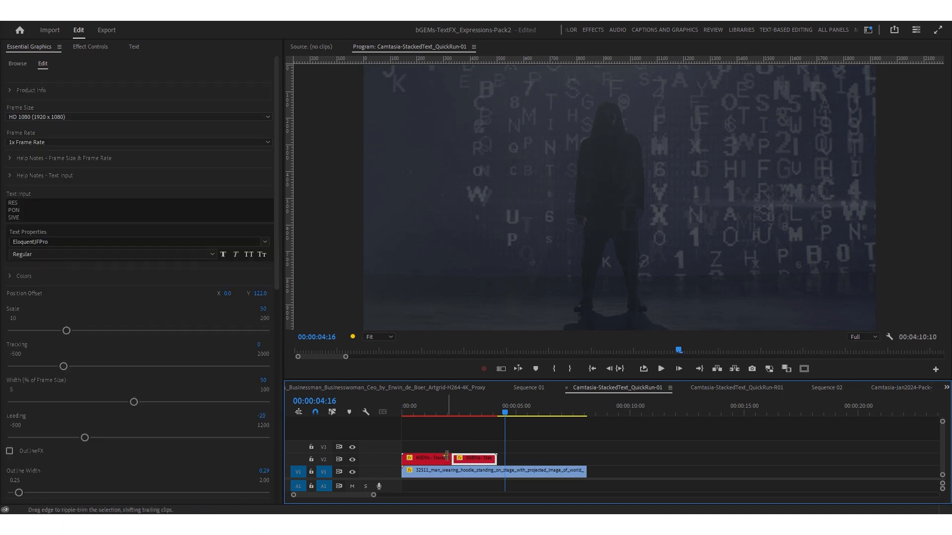
{"action": "left_click", "coordinate": [311, 472]}
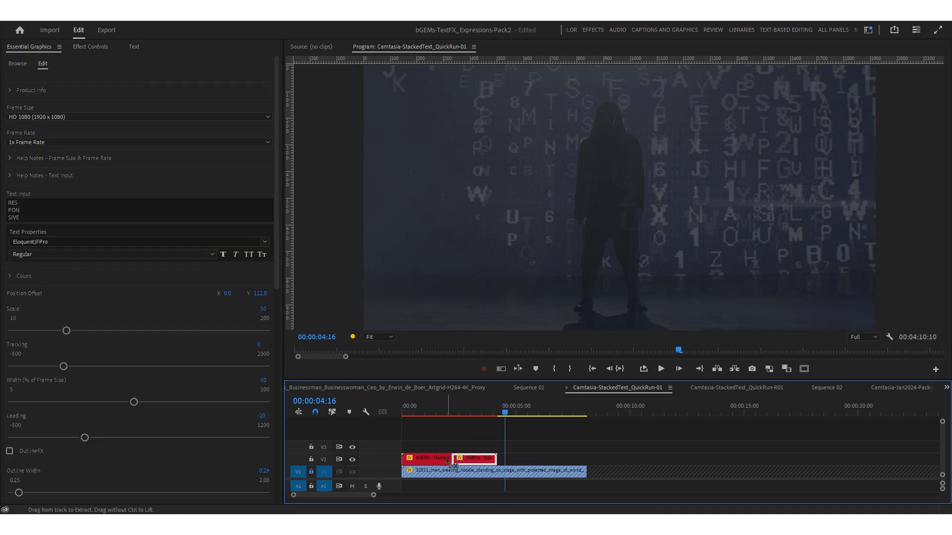
{"action": "left_click_drag", "start_coordinate": [448, 461], "coordinate": [468, 461]}
Play the shifted outro, view it at 00:00:04:14 and deselect the outro segment.
{"action": "left_click_drag", "start_coordinate": [445, 411], "coordinate": [483, 414]}
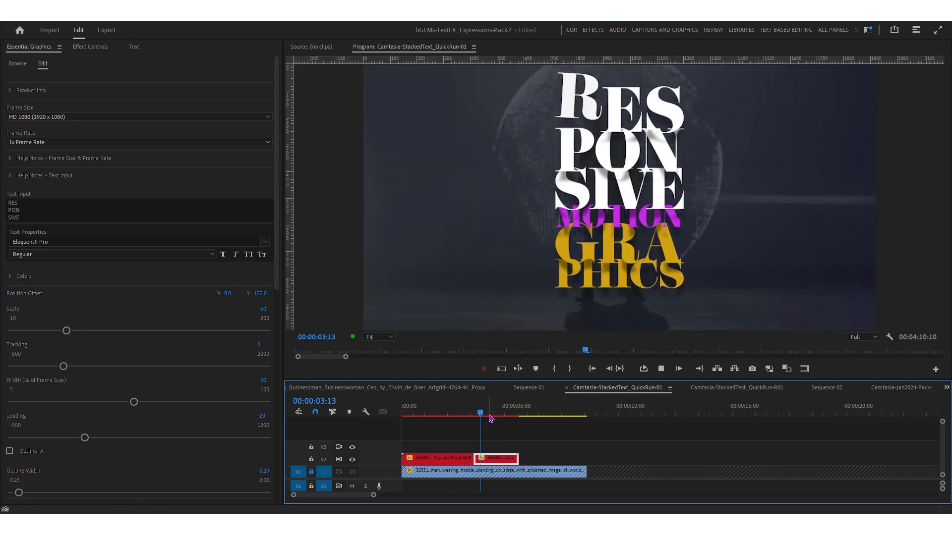
{"action": "key", "text": "space"}
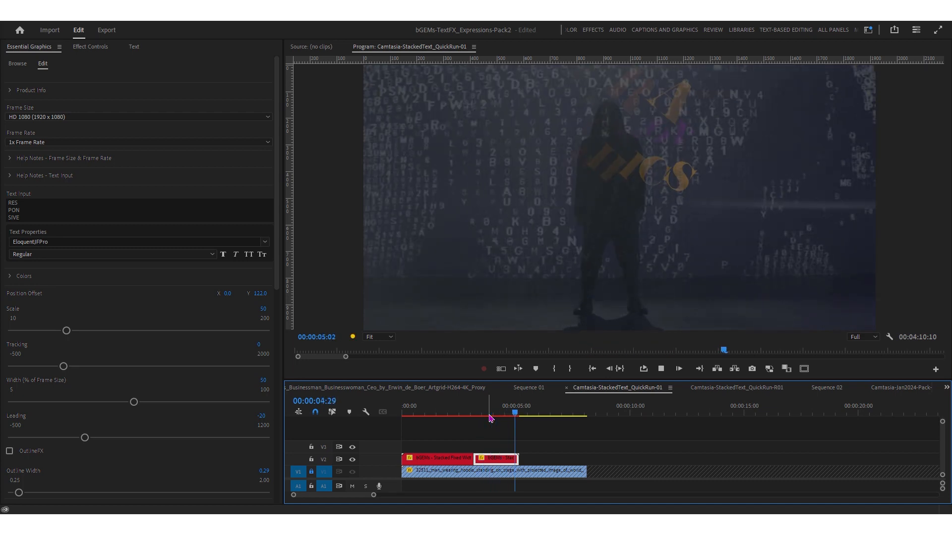
{"action": "left_click", "coordinate": [503, 412]}
{"action": "left_click", "coordinate": [515, 441]}
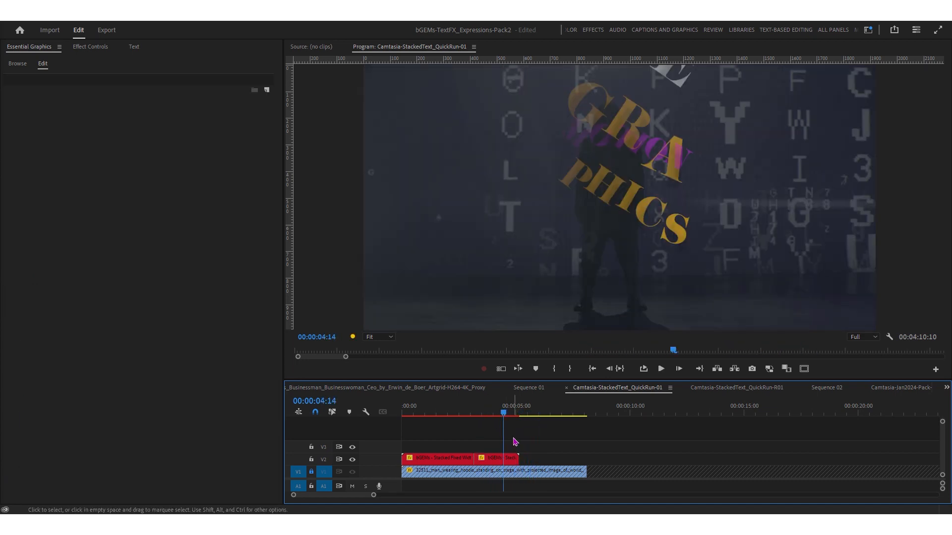